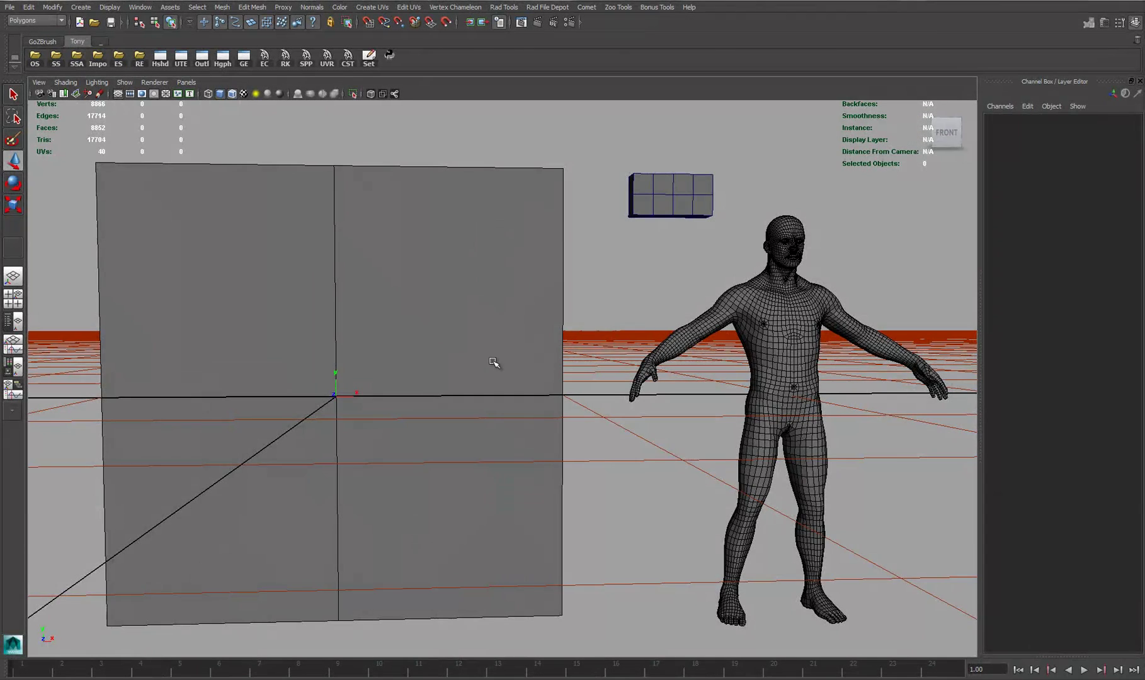
- Examine the wall plane, brick and human figure in the perspective and front views
left_click_drag(494, 363, 459, 308, "alt")
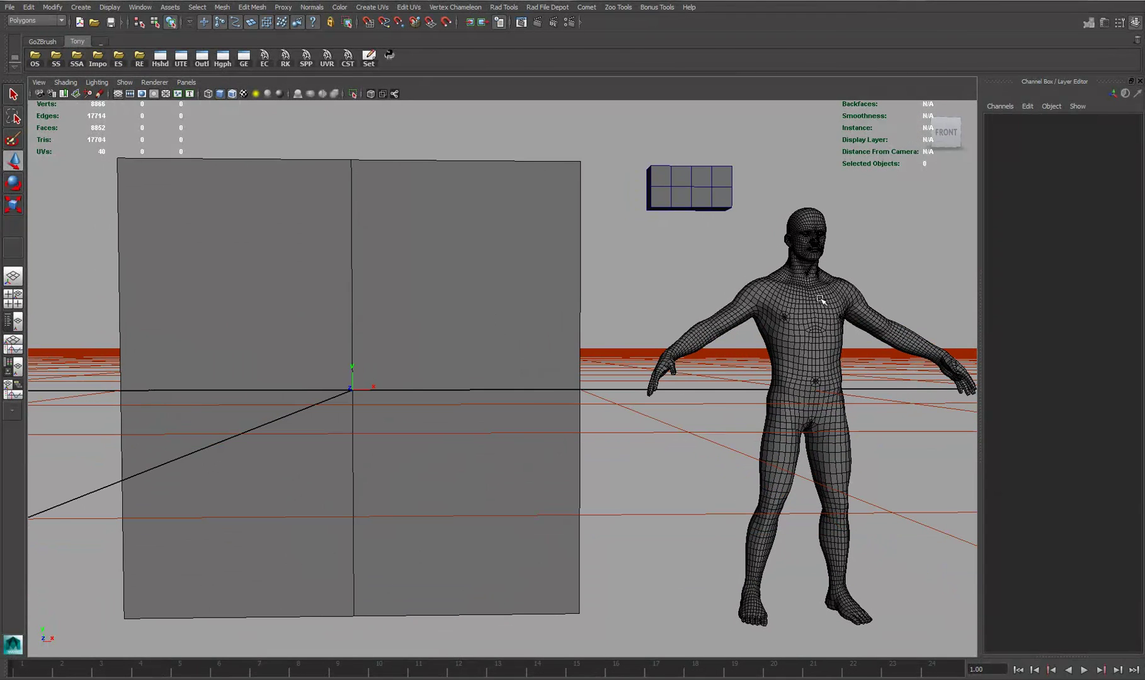
left_click_drag(781, 305, 774, 307, "alt")
key("space")
key("space")
middle_click_drag(596, 308, 646, 226, "alt")
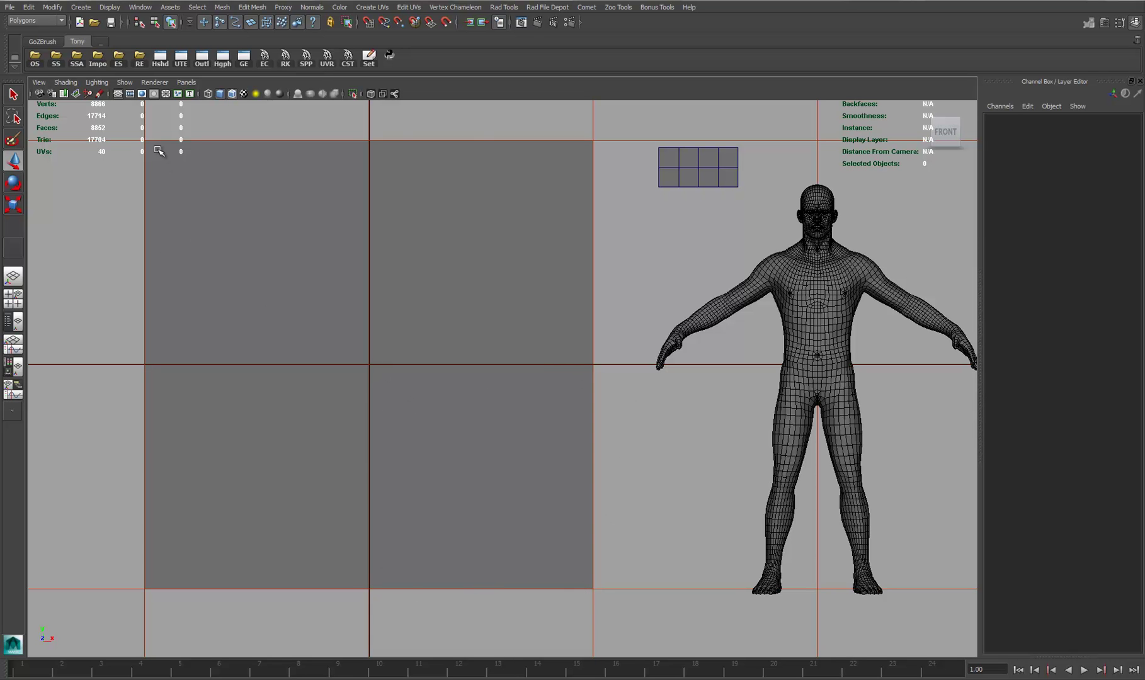
key("space")
key("space")
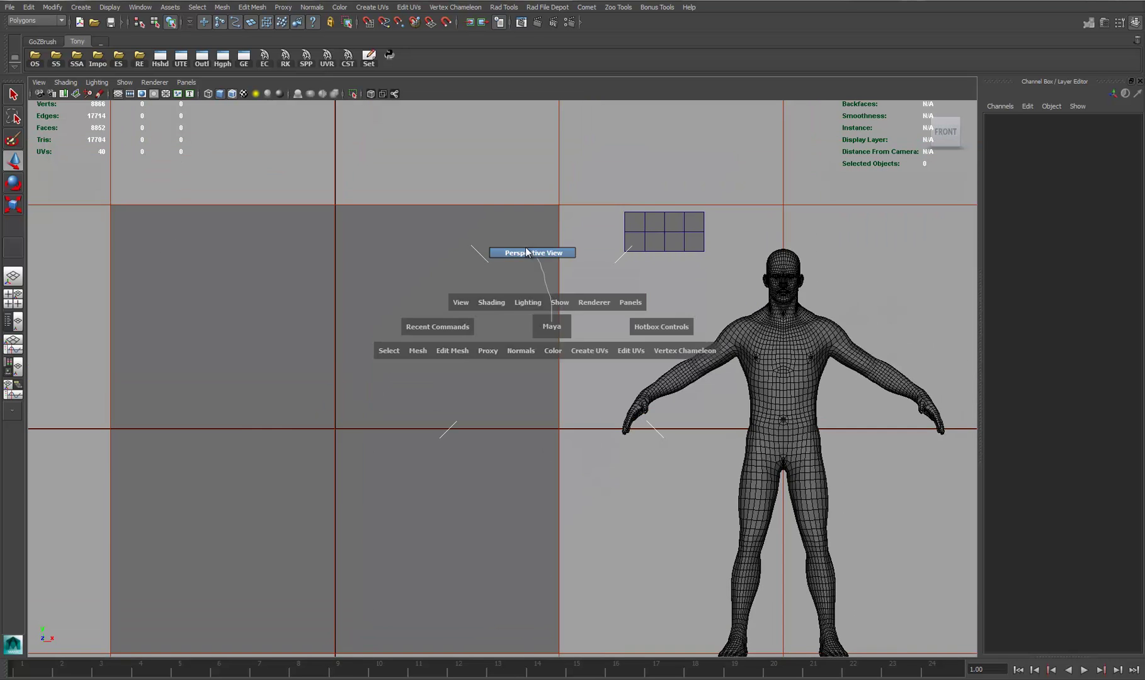
- Select and frame the single brick above the human figure and inspect its front, sides and open back
left_click(688, 178)
key("f")
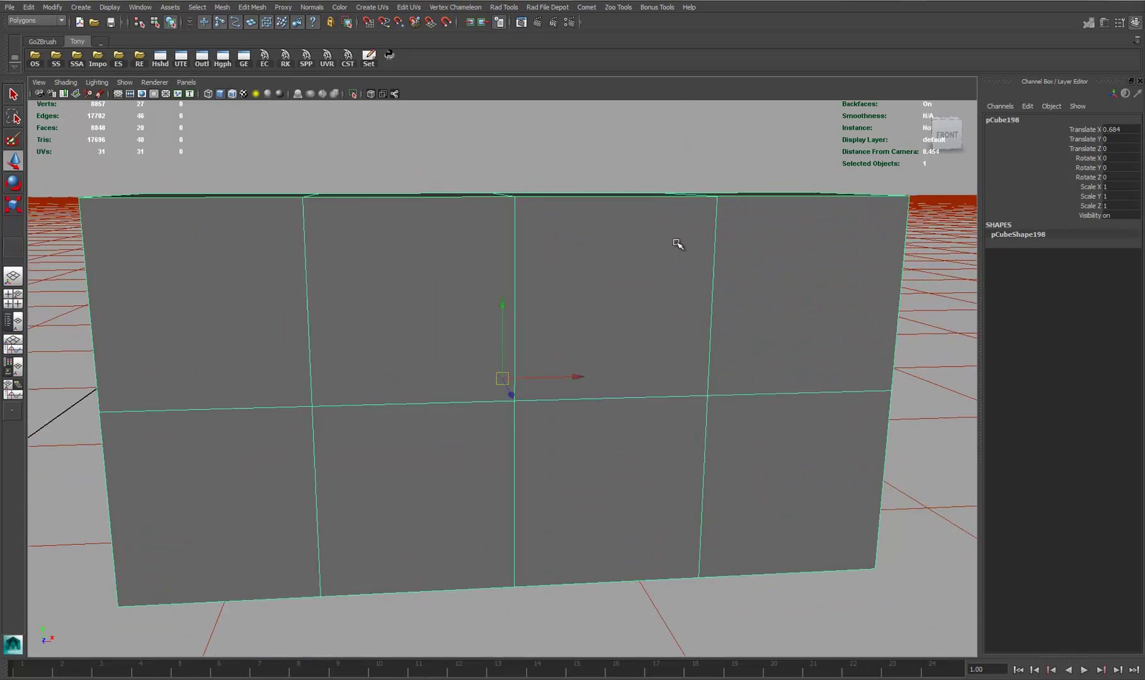
right_click_drag(673, 241, 449, 251, "alt")
left_click_drag(450, 251, 529, 208, "alt")
right_click_drag(529, 207, 555, 265, "alt")
left_click_drag(554, 264, 701, 304, "alt")
left_click_drag(468, 381, 537, 357, "alt")
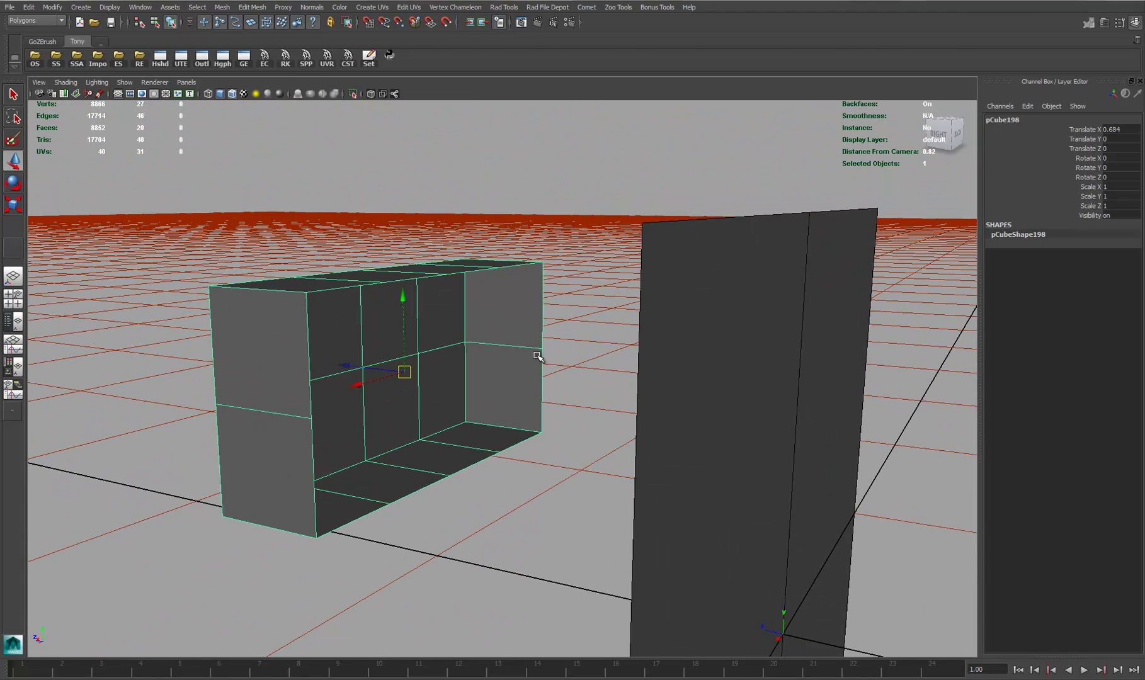
left_click_drag(515, 339, 397, 297, "alt")
left_click_drag(451, 447, 475, 351, "alt")
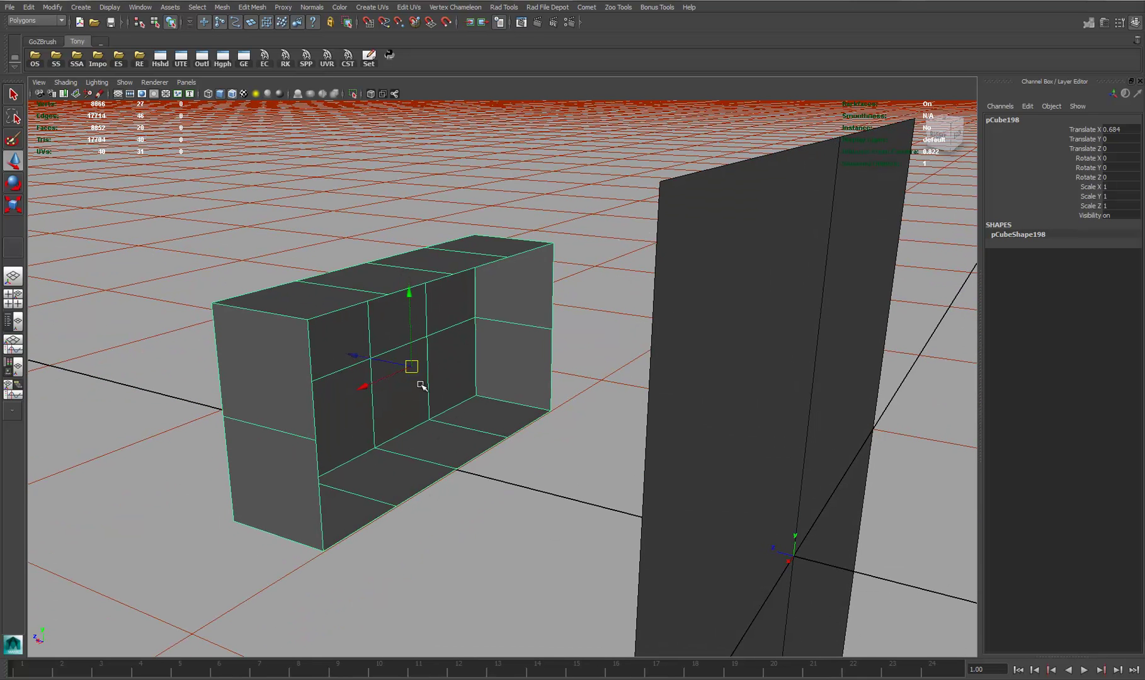
left_click_drag(424, 346, 420, 343, "alt")
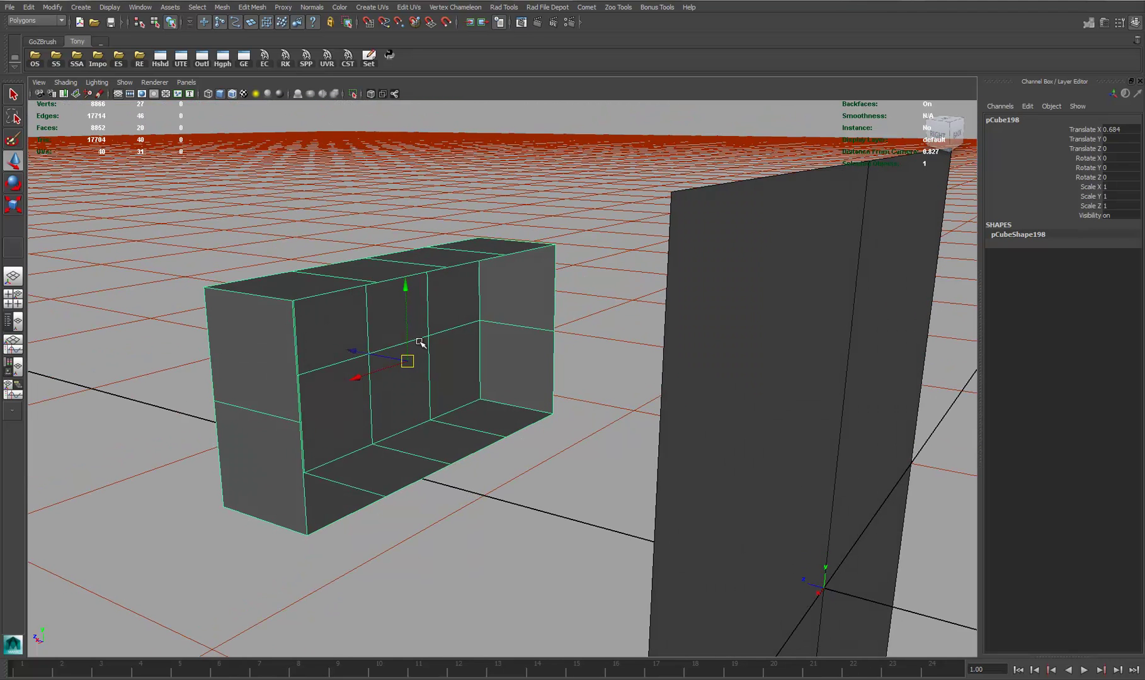
left_click_drag(420, 343, 377, 399, "alt")
- Reveal the hidden bricks covering the wall plane and the brick column beside it
key("a")
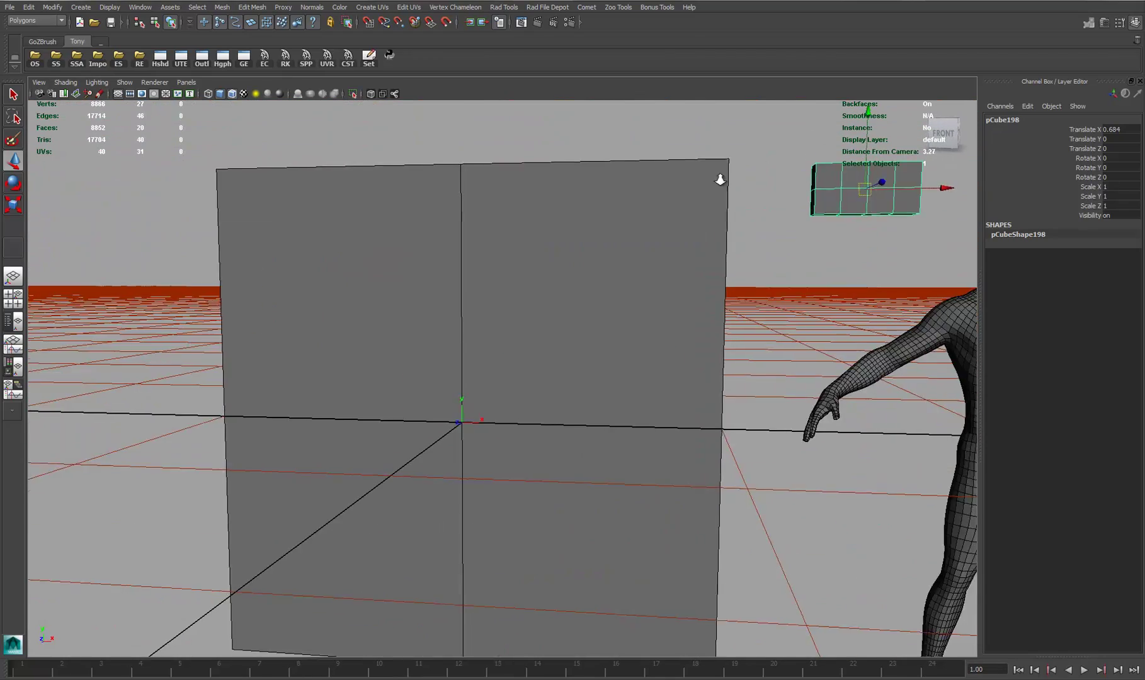
key("ctrl+shift+h")
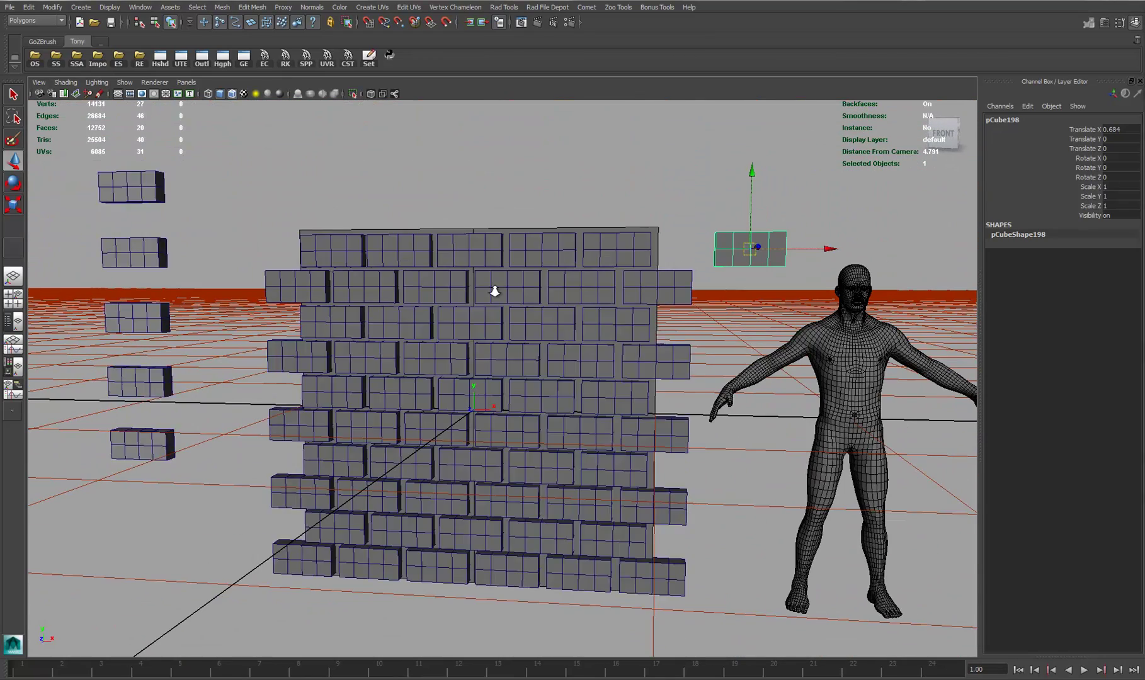
left_click_drag(486, 289, 541, 281, "alt")
middle_click_drag(345, 238, 373, 218, "alt")
left_click_drag(373, 217, 369, 227, "alt")
- Select all the bricks covering the wall plane and frame them
left_click_drag(252, 185, 365, 324)
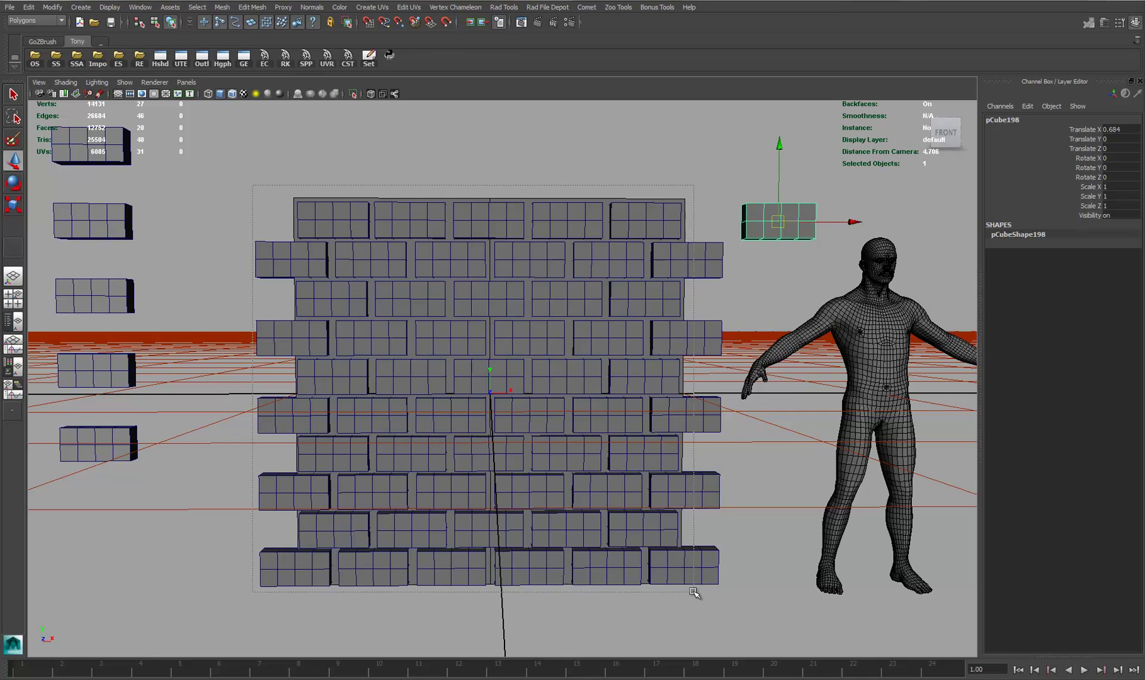
left_click_drag(693, 593, 693, 593)
key("f")
right_click_drag(543, 395, 467, 326, "alt")
middle_click_drag(468, 326, 527, 357, "alt")
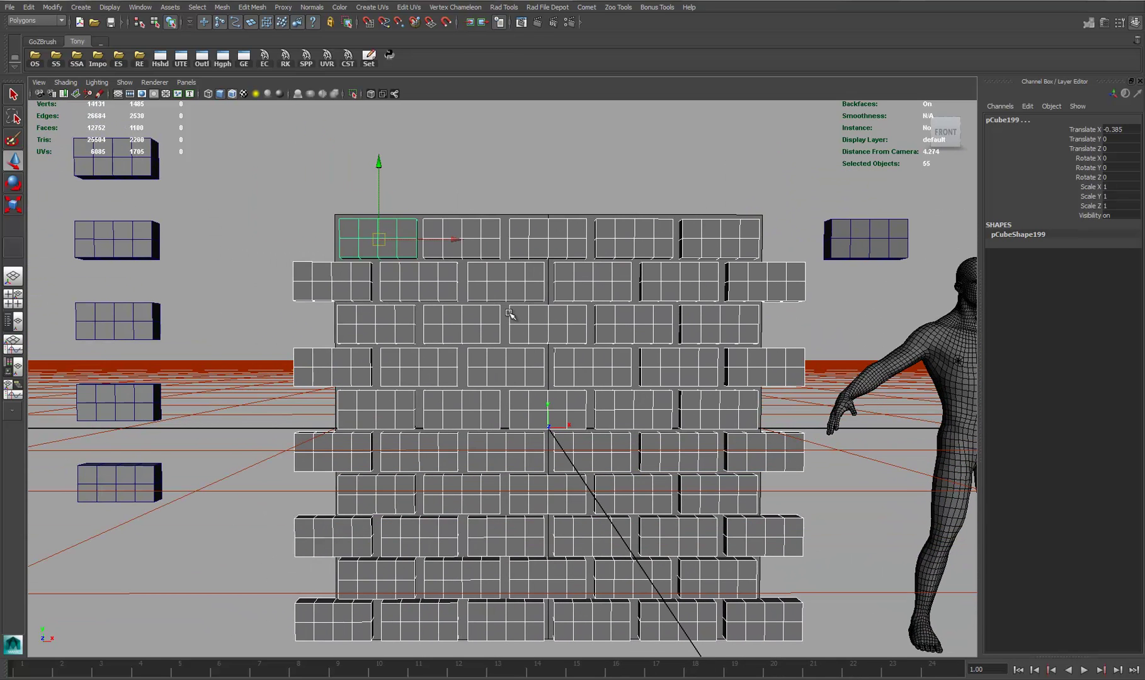
- Select the first brick in the wall's top row and examine its UV layout in the UV Texture Editor
right_click_drag(437, 277, 501, 300, "alt")
left_click(518, 285)
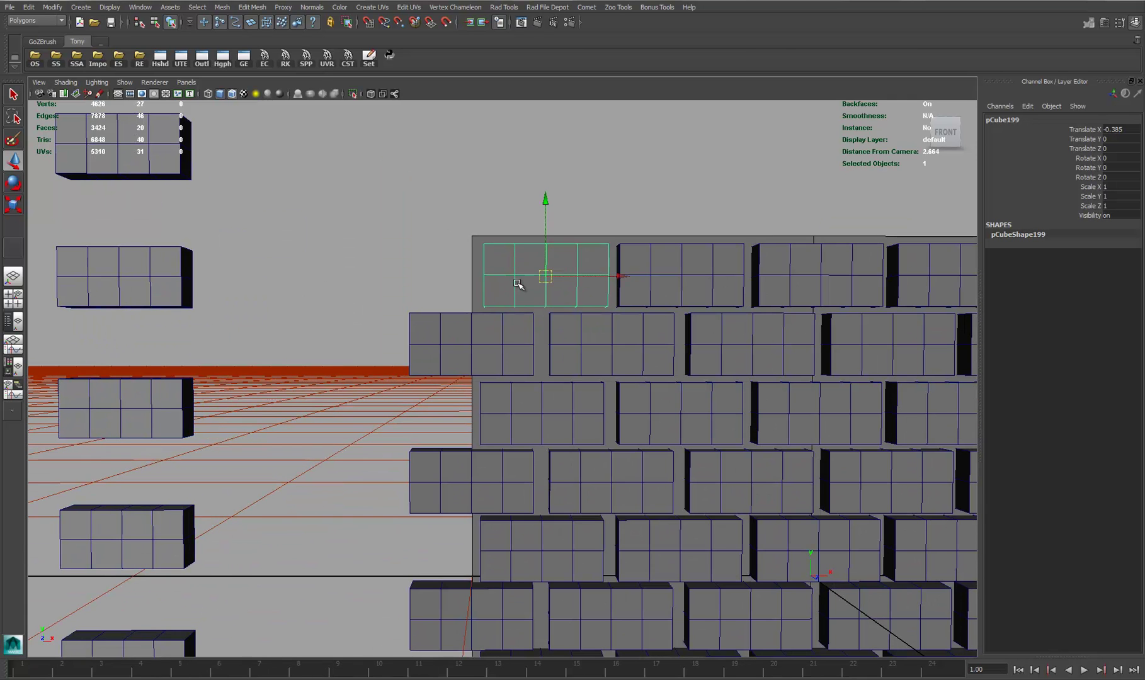
left_click(179, 61)
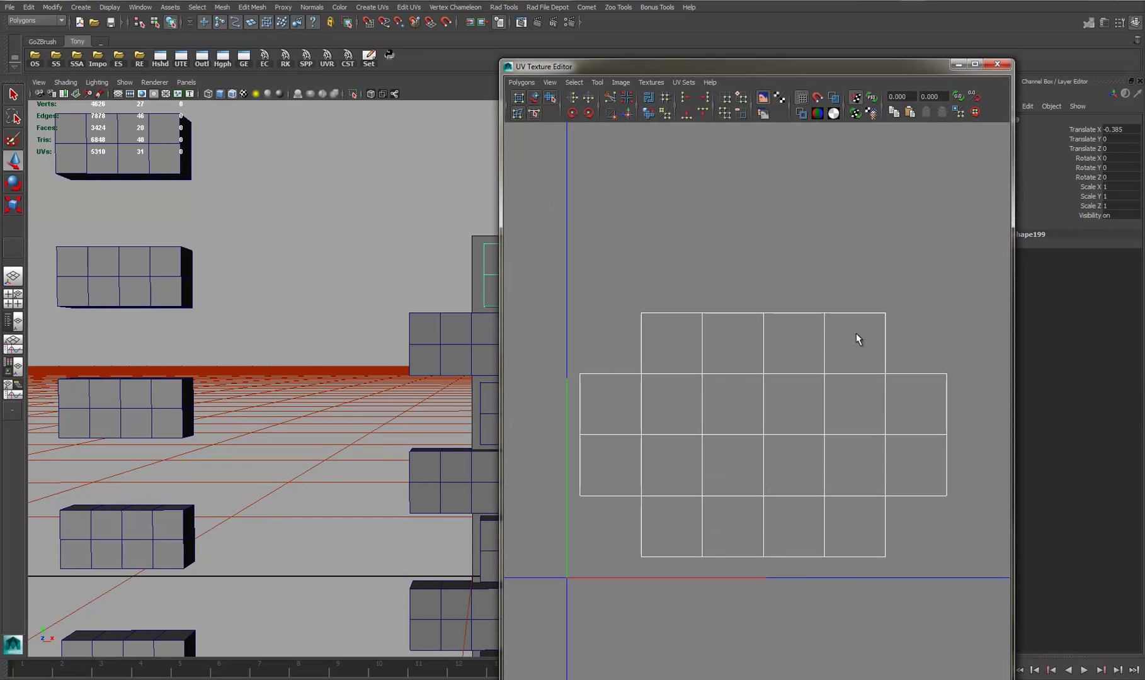
left_click(958, 64)
middle_click_drag(519, 242, 601, 241, "alt")
left_click_drag(600, 241, 533, 247, "alt")
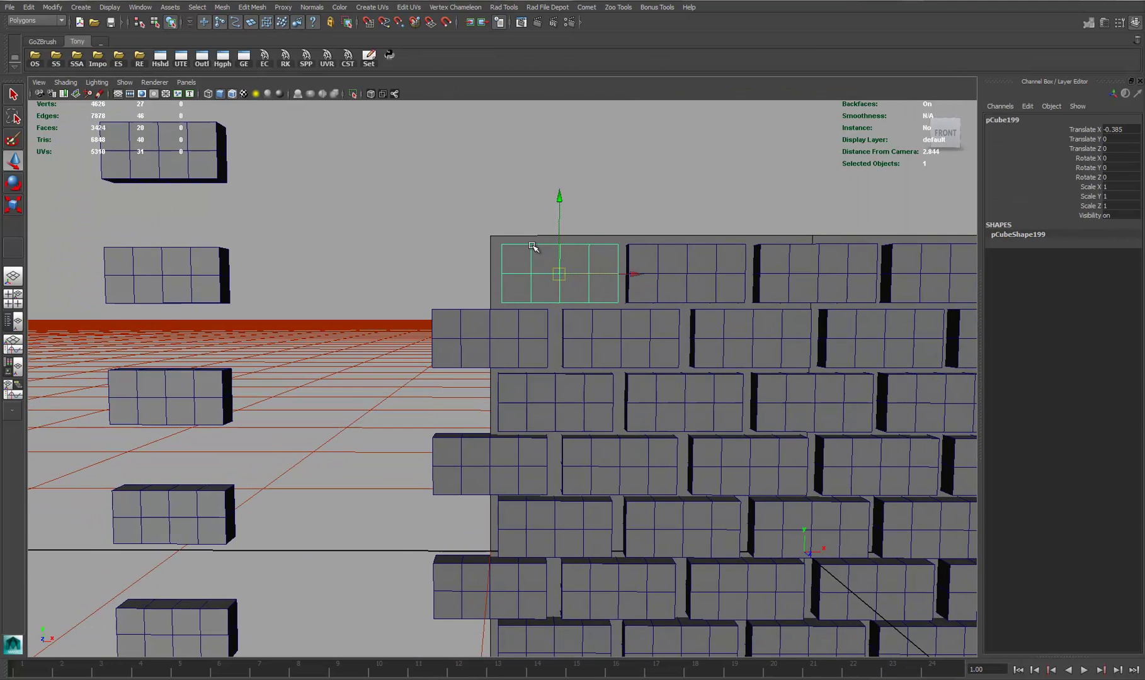
- Duplicate the selected wall brick and arrange five copies in a vertical column beside the existing brick column
key("ctrl+d")
left_click_drag(637, 275, 377, 240)
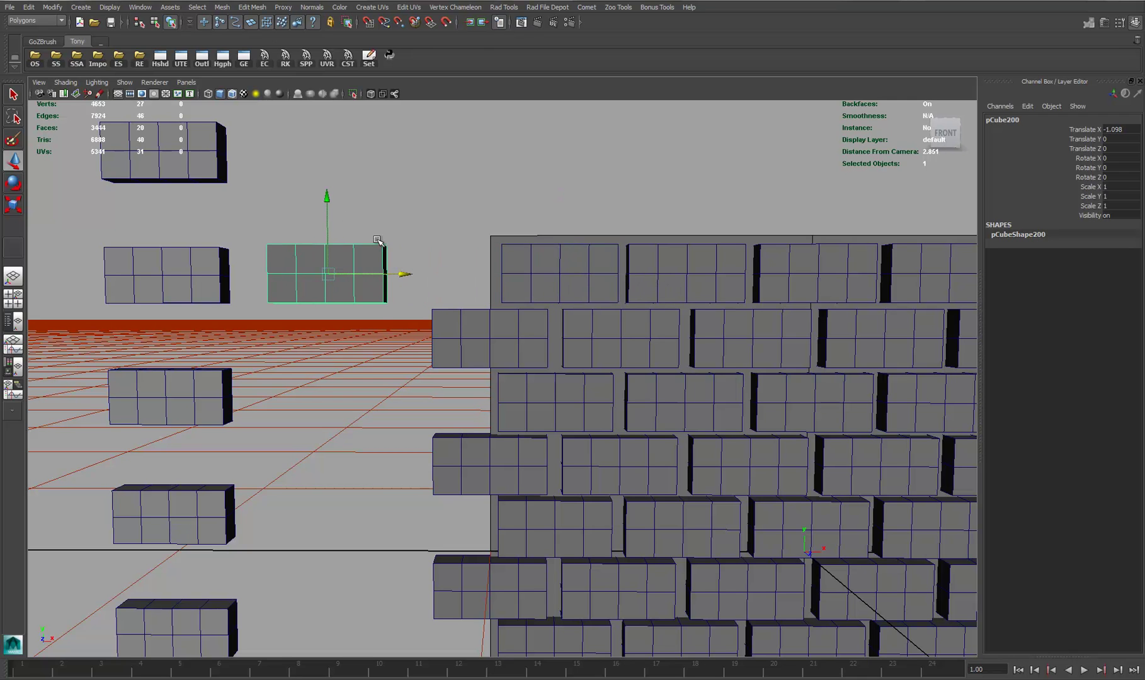
left_click_drag(328, 198, 294, 452)
key("ctrl+d")
key("ctrl+d")
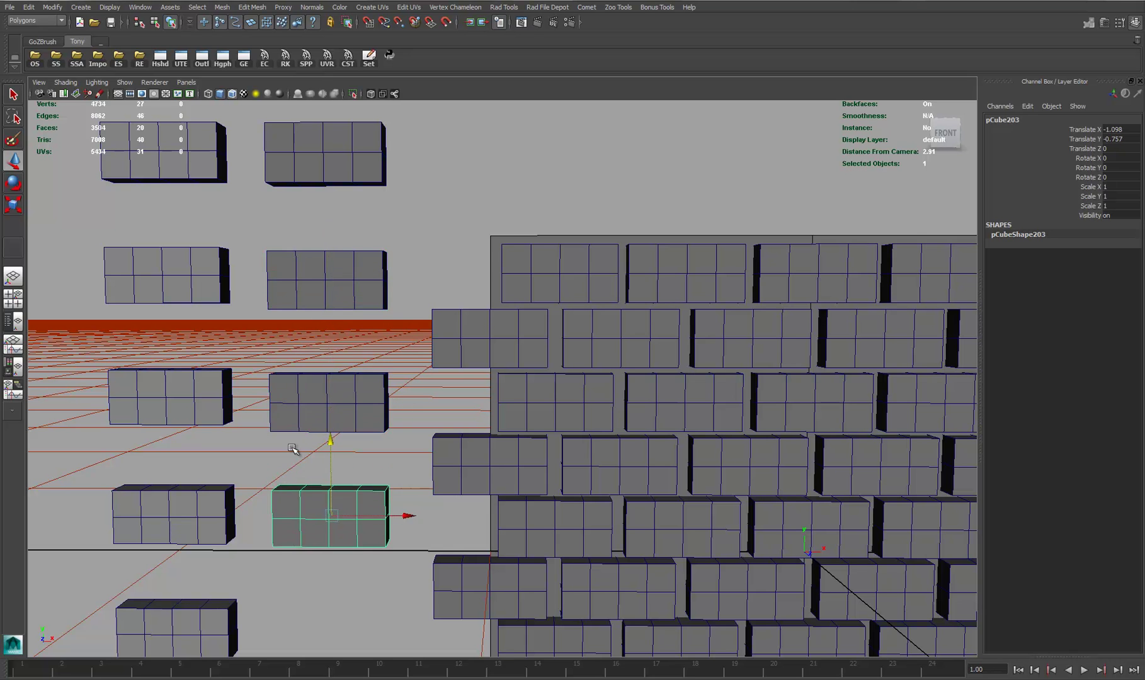
middle_click_drag(294, 452, 367, 336, "alt")
left_click_drag(385, 361, 391, 483)
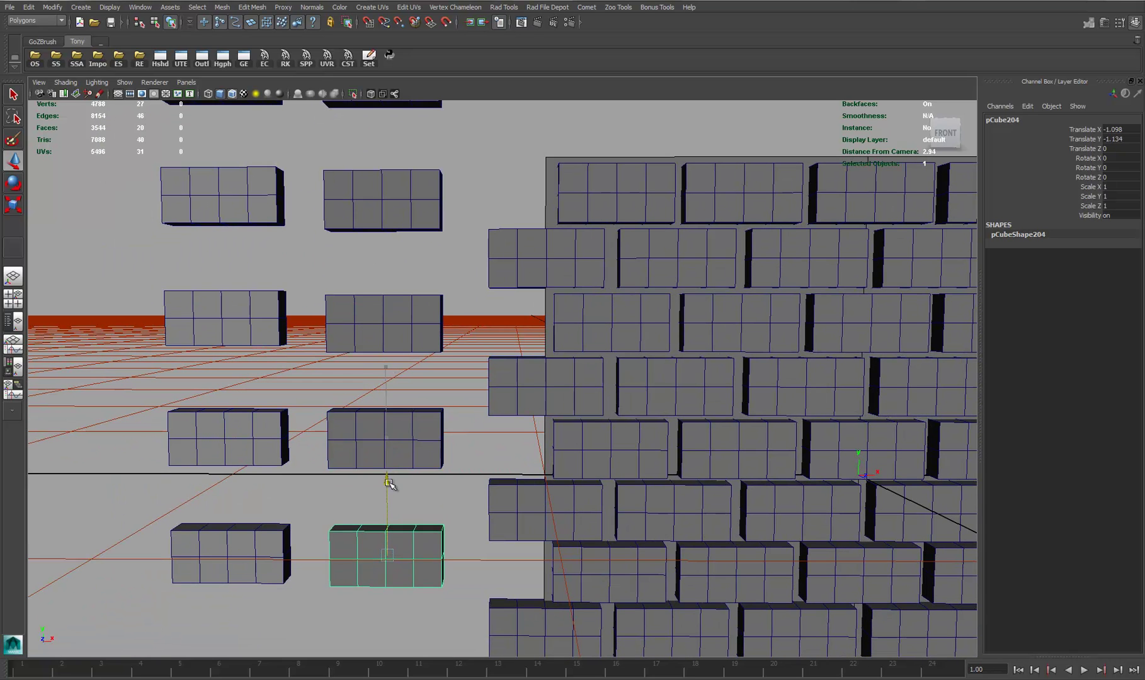
- Combine the five copied bricks and duplicates stacked in place into one mesh, and delete it
right_click_drag(381, 338, 365, 287, "alt")
middle_click_drag(365, 287, 368, 303, "alt")
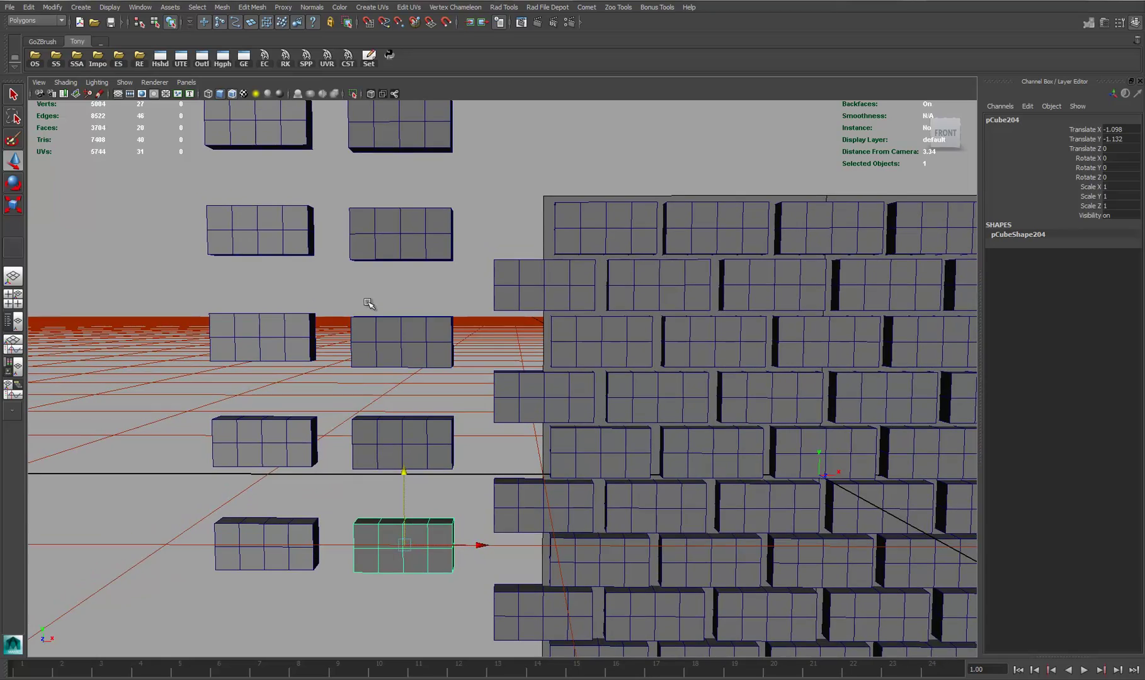
right_click_drag(369, 303, 381, 276, "alt")
middle_click_drag(381, 276, 382, 284, "alt")
left_click_drag(381, 284, 386, 296, "alt")
middle_click_drag(387, 296, 390, 338, "alt")
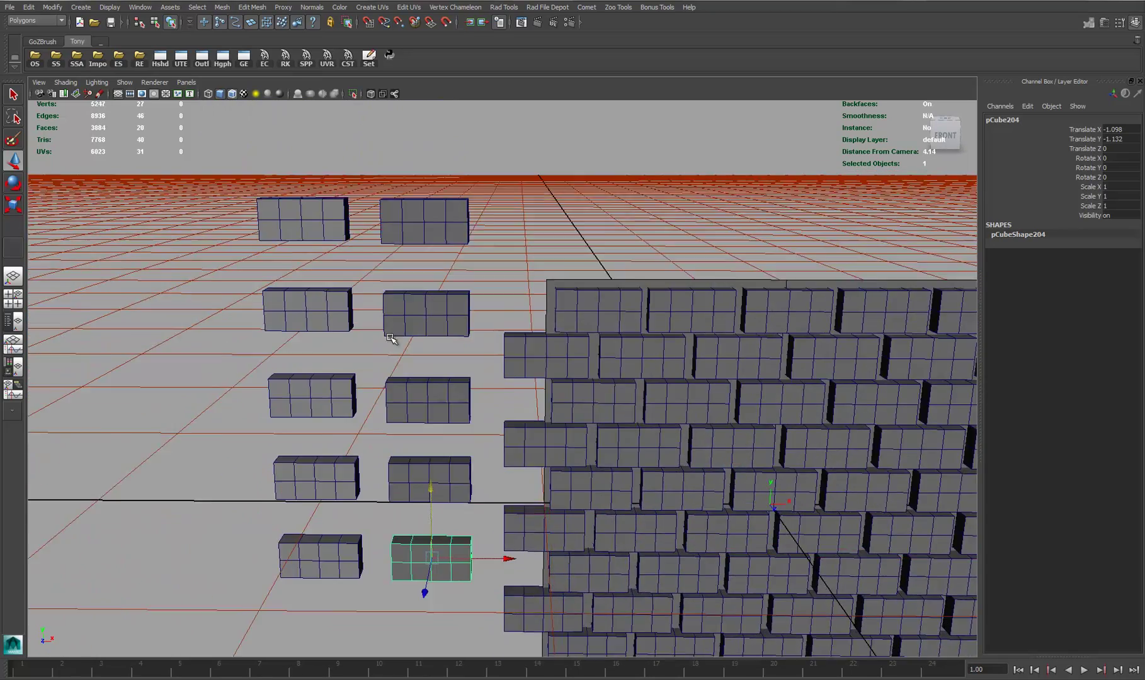
right_click_drag(391, 338, 442, 309, "alt")
left_click_drag(442, 309, 422, 265, "alt")
left_click_drag(423, 184, 402, 465)
key("p")
key("ctrl+z")
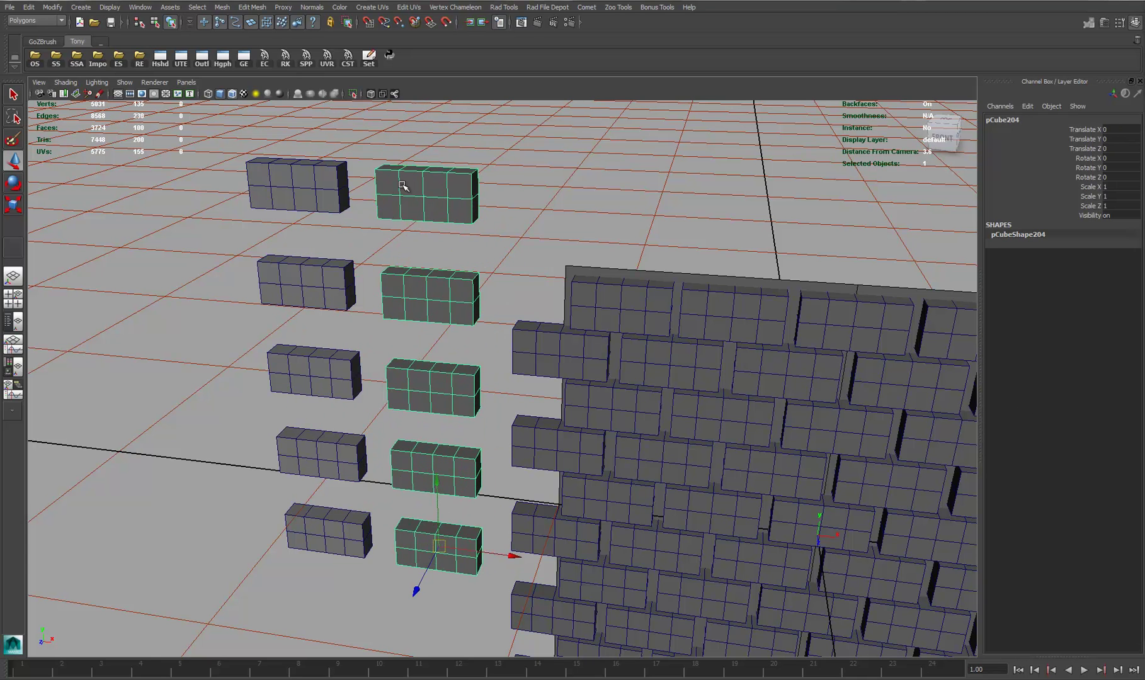
left_click_drag(436, 410, 443, 418, "alt")
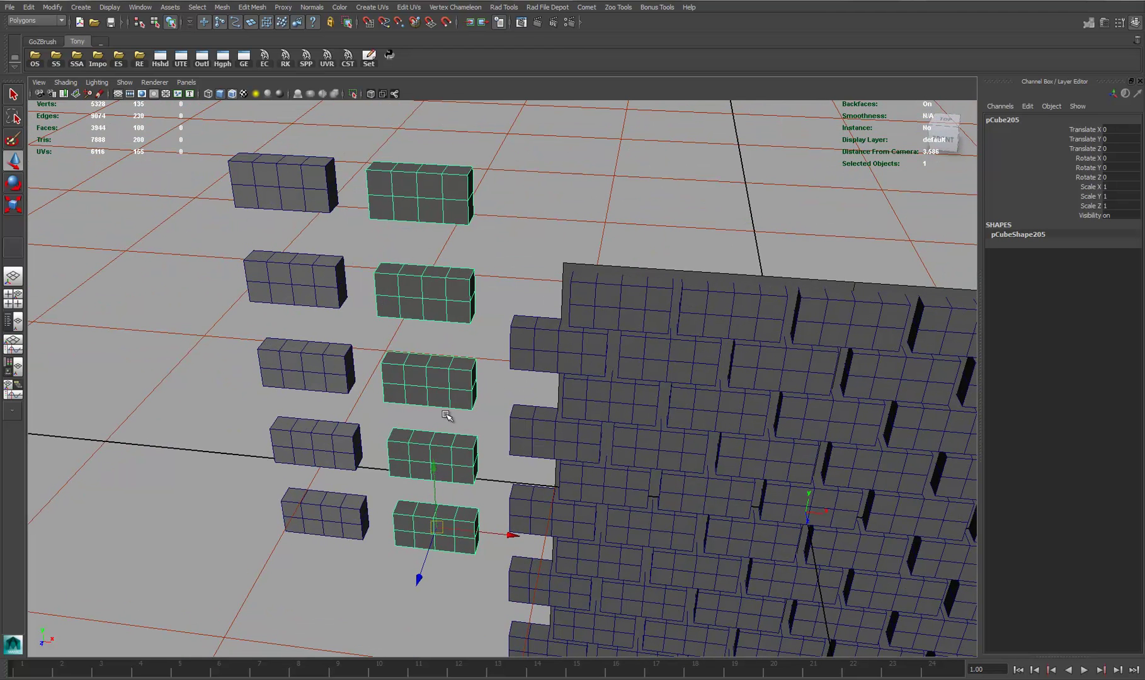
left_click_drag(475, 176, 405, 599)
key("ctrl+z")
scroll(486, 302, "up", 2)
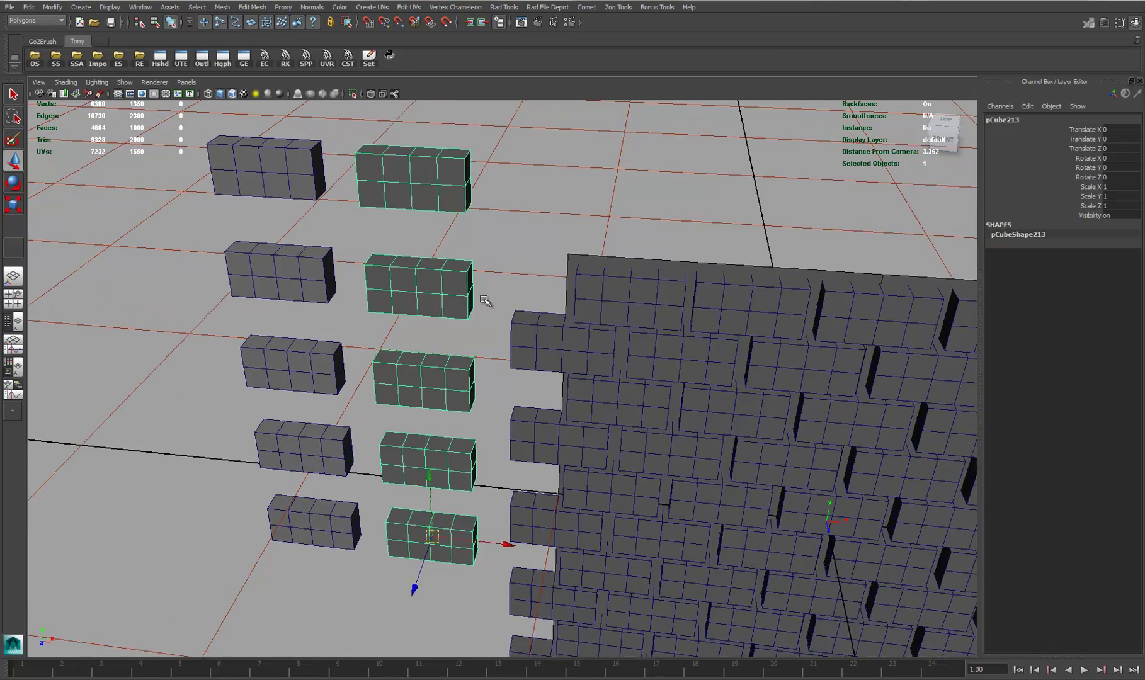
middle_click_drag(485, 302, 497, 316, "alt")
key("Delete")
- Select the original five-brick column and compare its UV shells on the coloured grid with the textured bricks
left_click(310, 294)
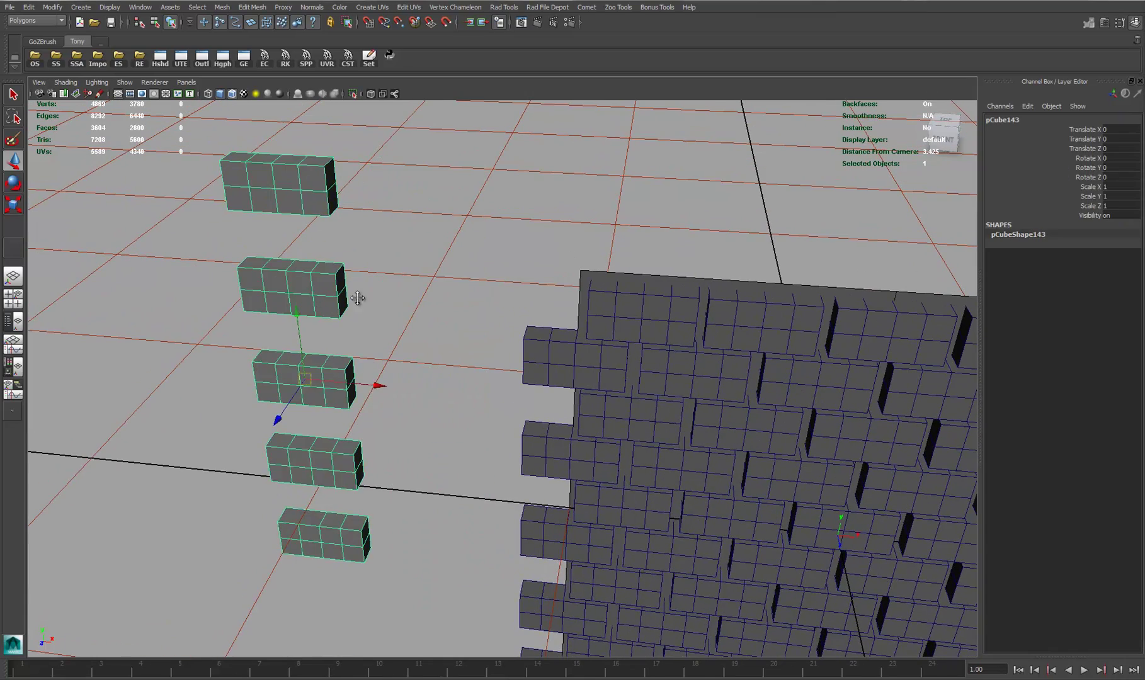
middle_click_drag(356, 296, 435, 313, "alt")
left_click_drag(435, 313, 421, 305, "alt")
middle_click_drag(390, 275, 415, 251, "alt")
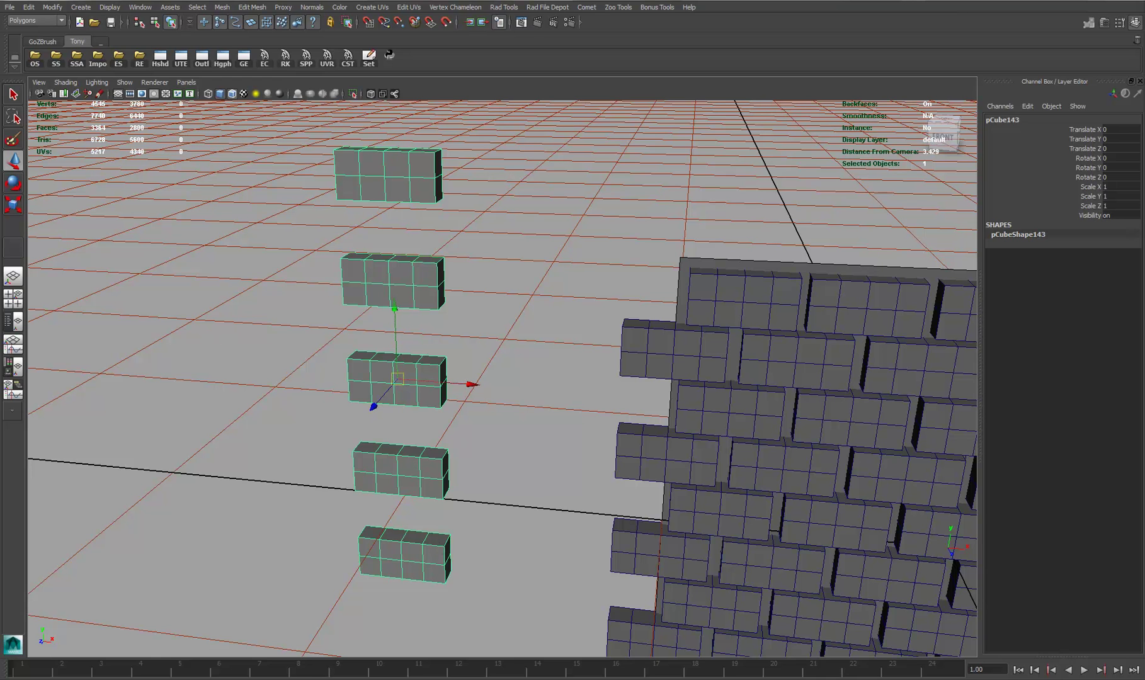
left_click_drag(637, 232, 834, 79)
left_click_drag(391, 251, 430, 245, "alt")
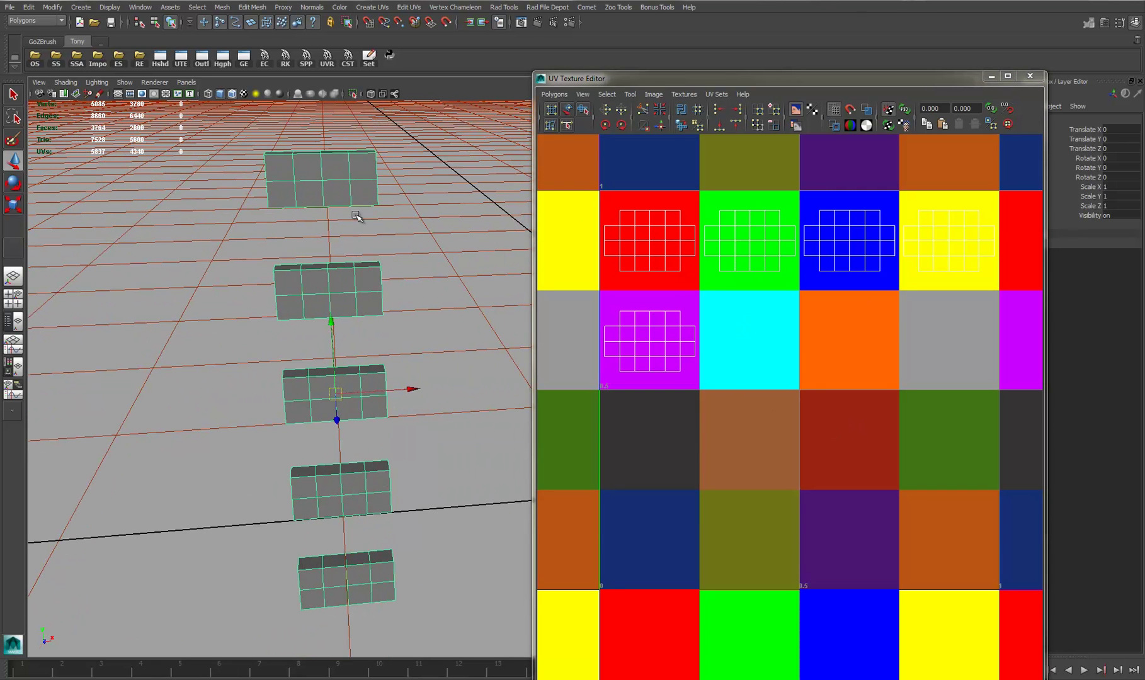
left_click_drag(387, 355, 393, 356, "alt")
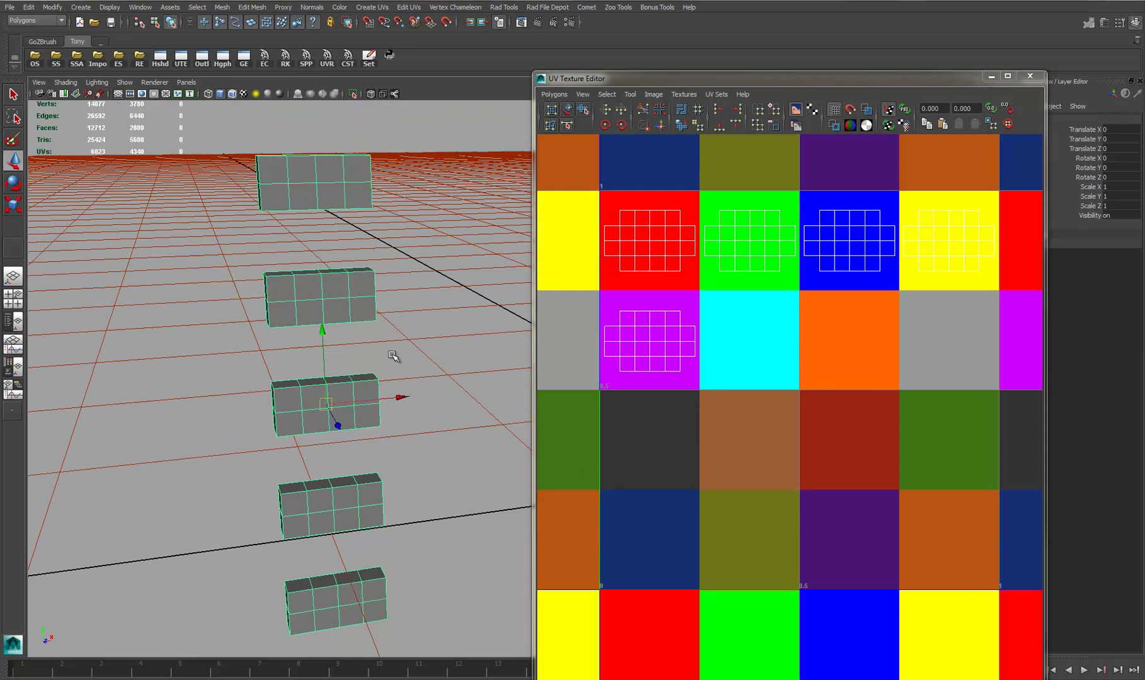
key("6")
left_click_drag(334, 333, 378, 335, "alt")
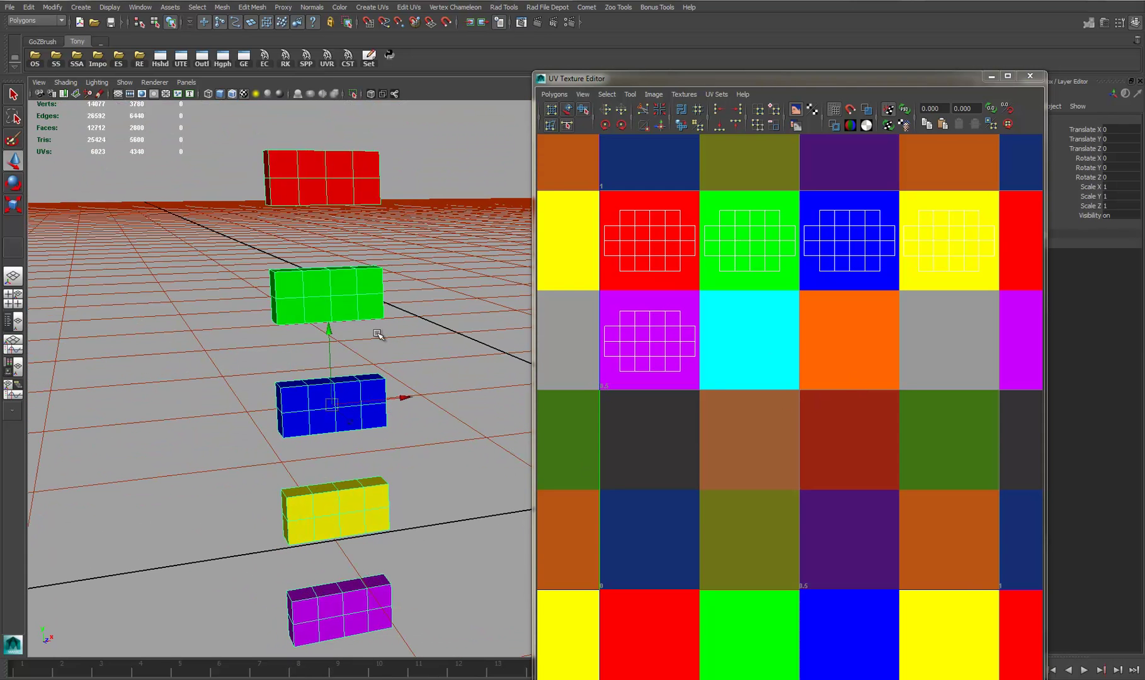
- Switch to ZBrush and subdivide the brick mesh to level 6, enabling Smt for the last two divisions
left_click_drag(1, 110, 730, 112)
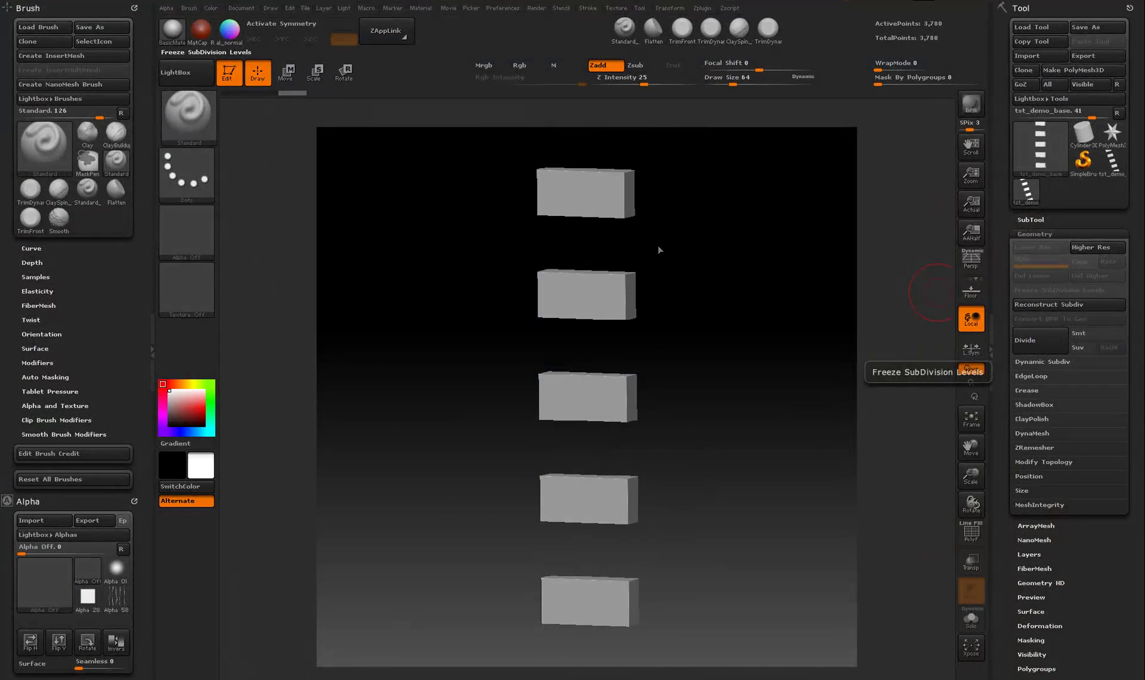
left_click_drag(660, 248, 699, 343)
left_click_drag(693, 320, 759, 270)
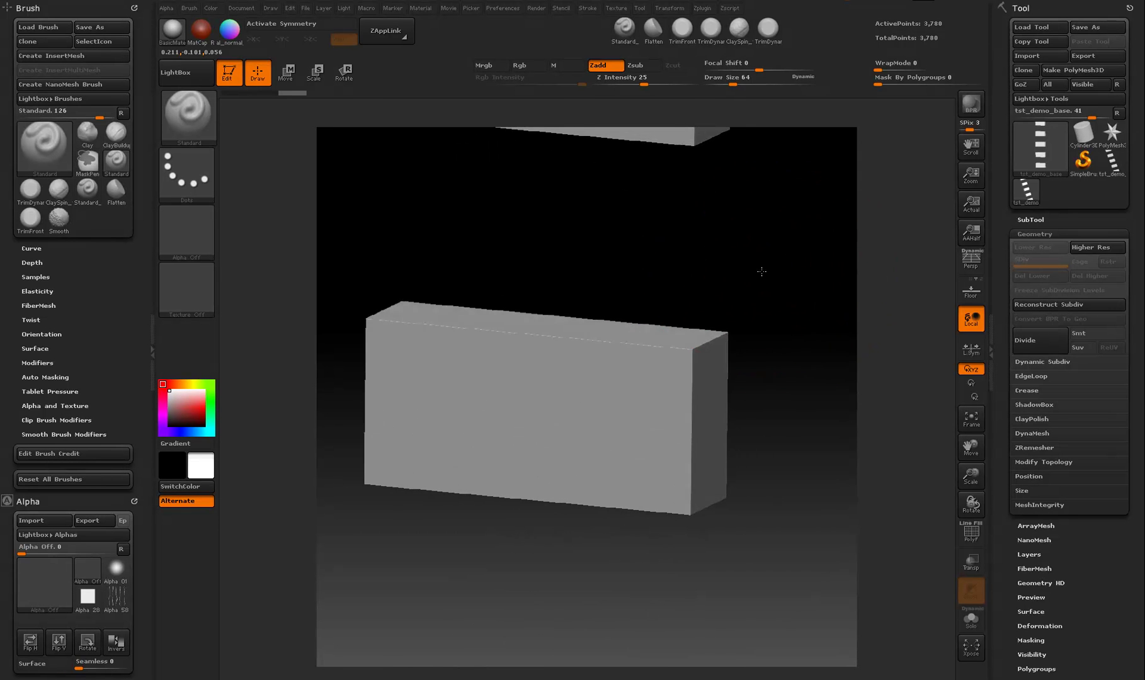
left_click(1044, 338)
left_click(1044, 338)
left_click(1044, 338)
left_click(1076, 336)
left_click(1033, 341)
left_click(1033, 341)
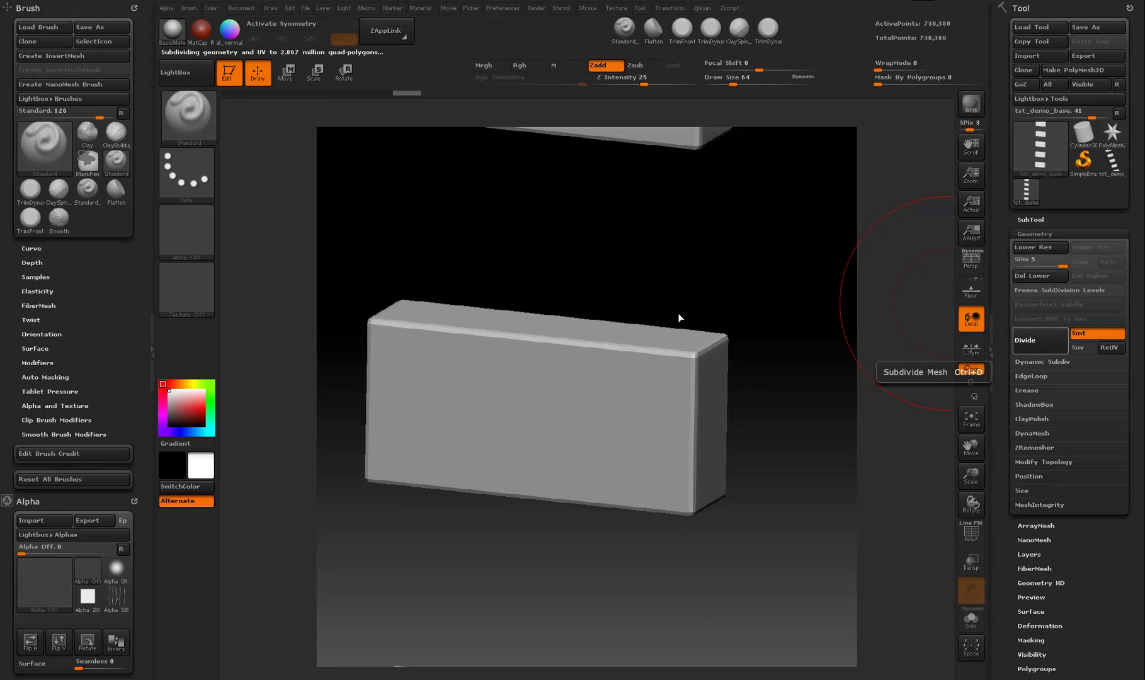
- Trim the brick's upper edge with the TrimDynamic brush, enlarging the draw size to 34
left_click_drag(695, 274, 695, 315)
key("bracketleft")
key("bracketleft")
key("bracketleft")
key("bracketleft")
key("bracketleft")
key("bracketleft")
left_click_drag(662, 244, 668, 248)
left_click(769, 30)
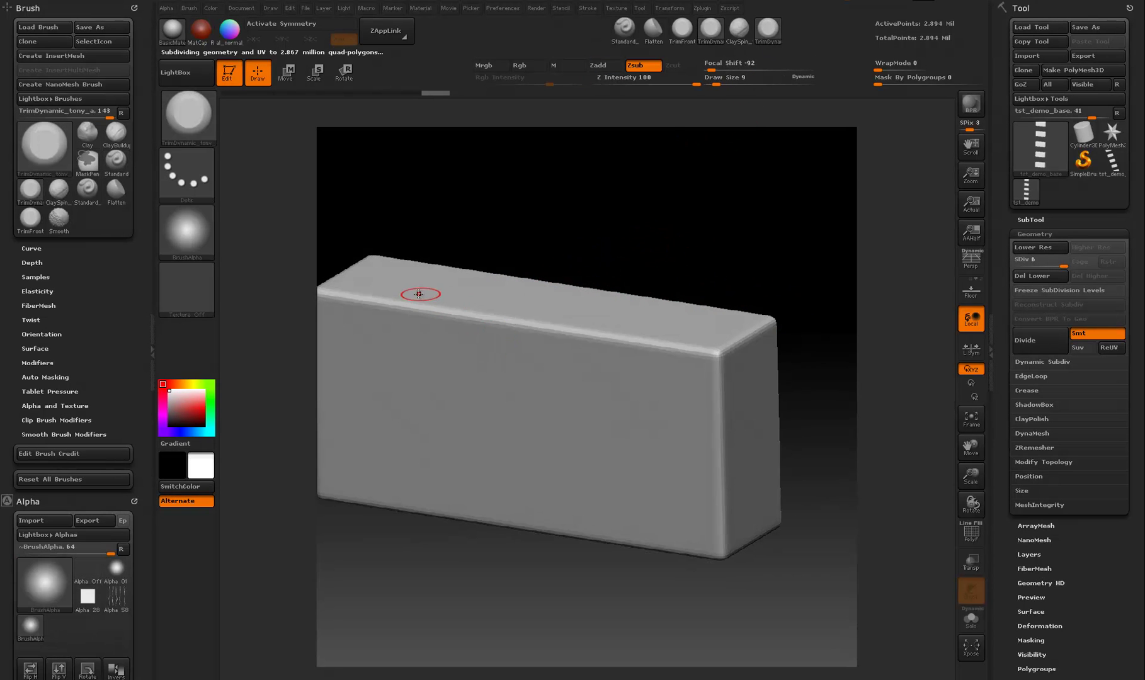
mouse_move(636, 342)
left_mouse_down()
mouse_move(726, 351)
mouse_move(705, 358)
mouse_move(693, 346)
mouse_move(718, 373)
mouse_move(712, 393)
mouse_move(724, 369)
mouse_move(635, 339)
mouse_move(701, 351)
mouse_move(715, 384)
mouse_move(645, 353)
mouse_move(359, 296)
mouse_move(719, 410)
mouse_move(731, 535)
left_mouse_up()
key("bracketright")
key("bracketright")
key("bracketright")
left_click_drag(729, 235, 776, 230)
- Load the sculpted tst_demo_overlap tool and check the ZTool files stored in the zbrush folder without saving
left_click(1032, 192)
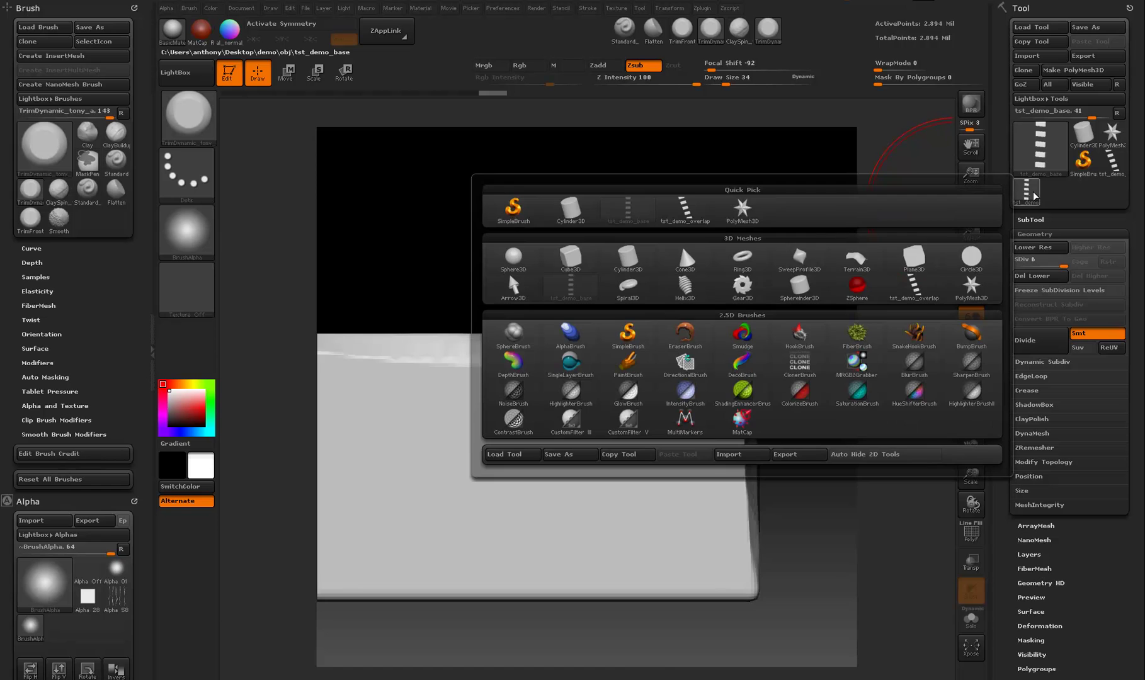
left_click(685, 217)
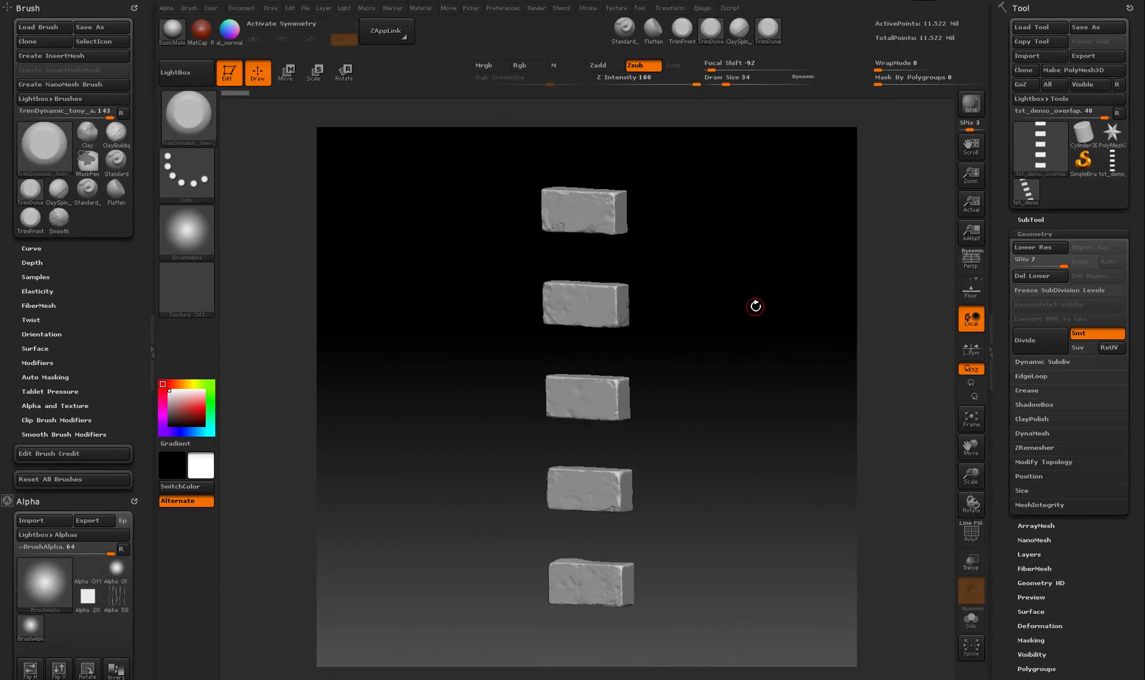
left_click(1085, 27)
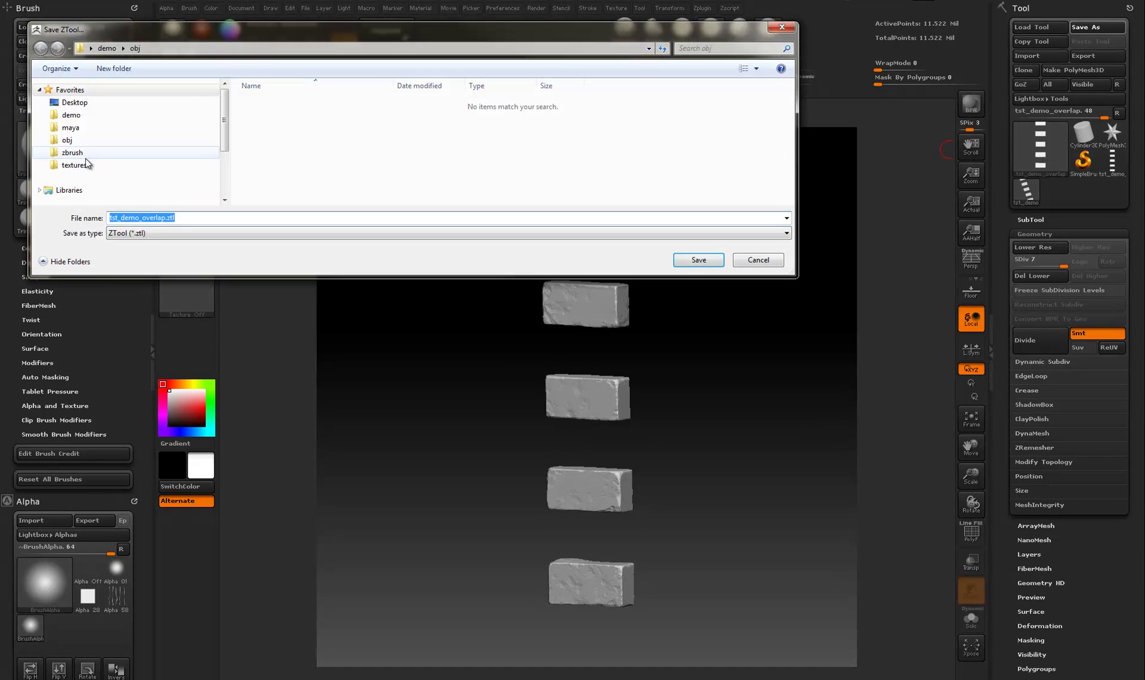
left_click(72, 153)
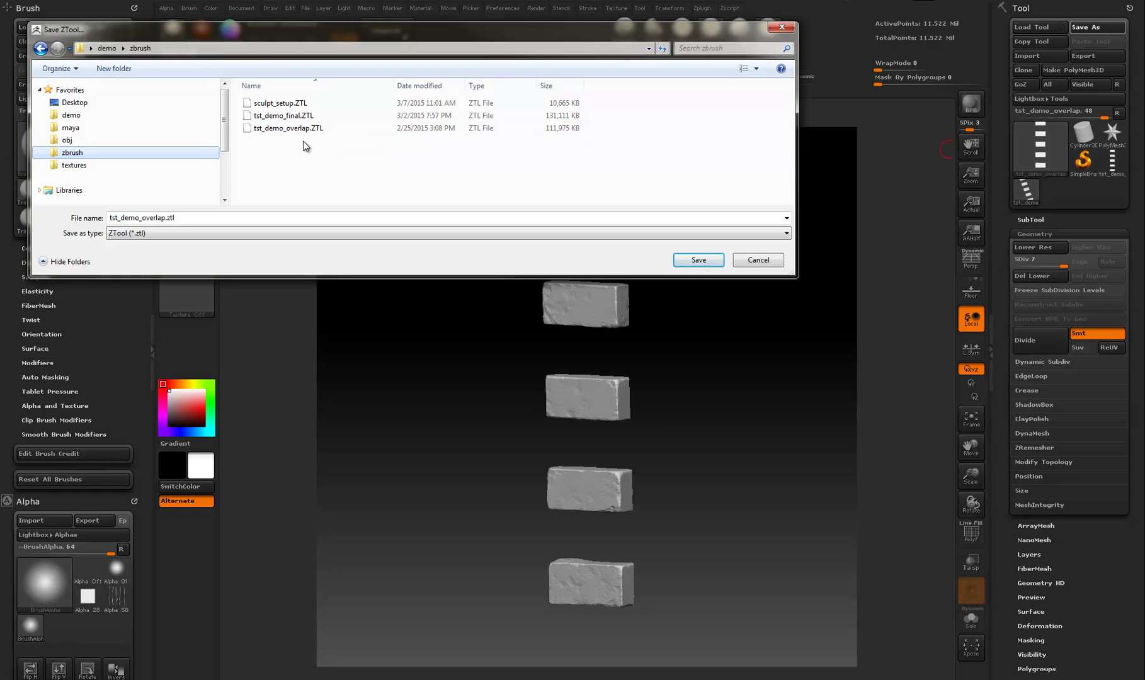
left_click(748, 264)
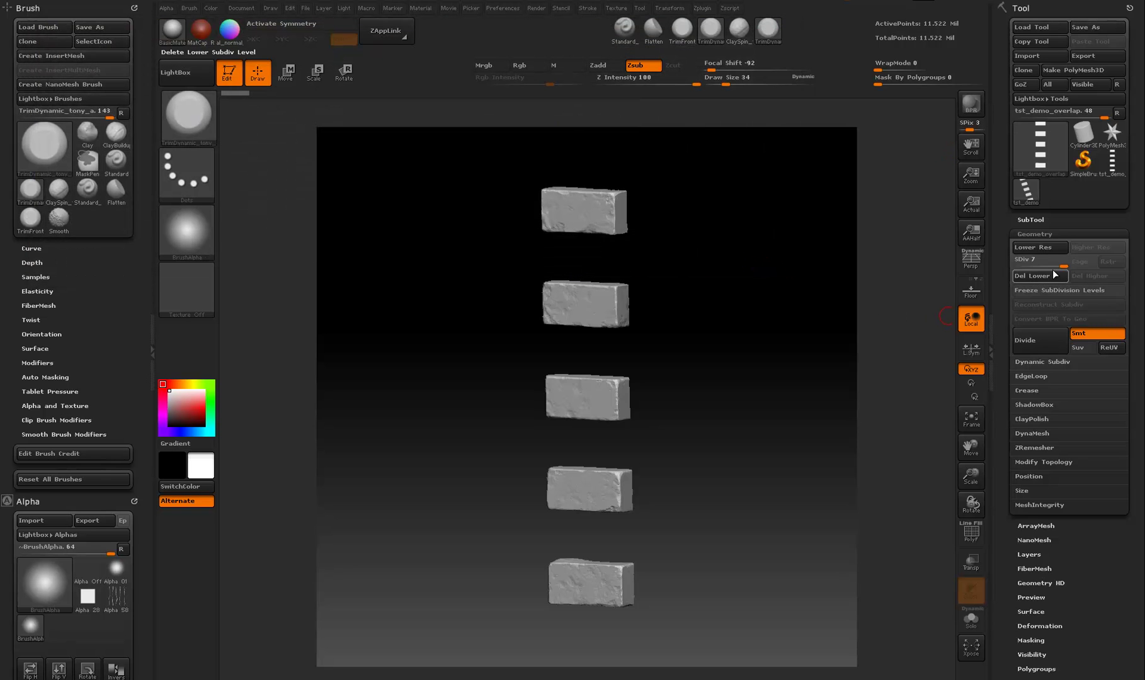
- Lower the sculpted bricks to subdivision level 4 and check the OBJ files in the obj folder without exporting
left_click(1055, 268)
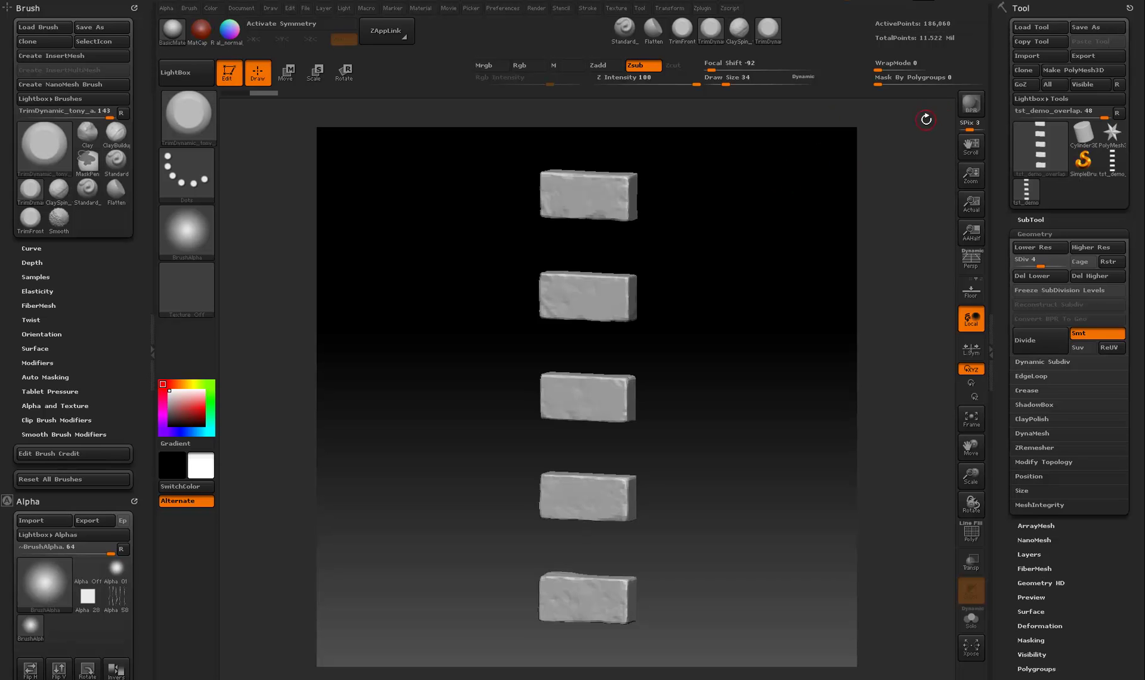
left_click(1094, 56)
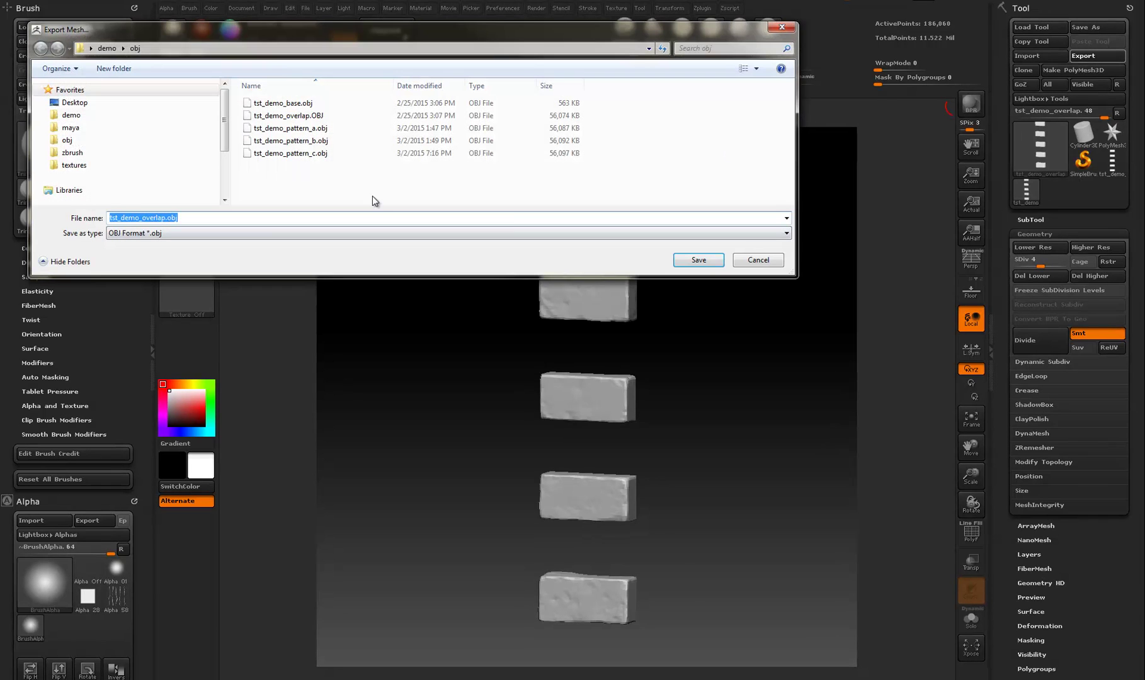
left_click(74, 140)
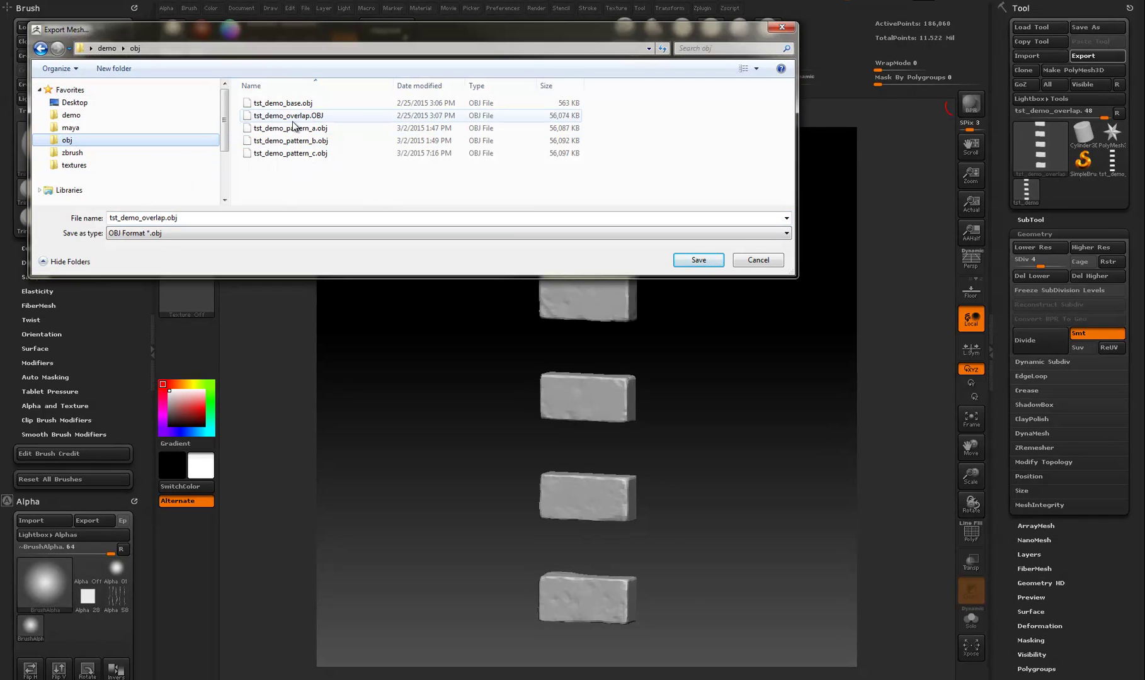
left_click(758, 260)
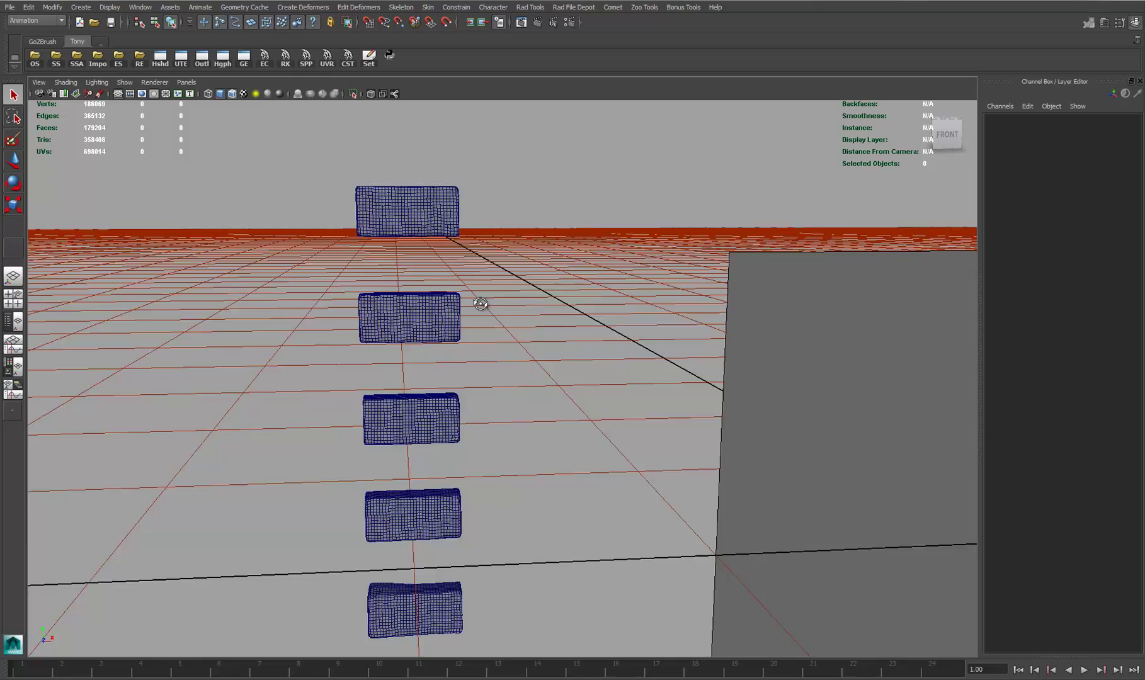
- Switch to Maya and examine the five imported bricks in wireframe and textured display, closing in on the top brick's mesh
left_click_drag(481, 303, 445, 286, "alt")
middle_click_drag(445, 286, 455, 226, "alt")
key("4")
key("5")
key("6")
mouse_move(456, 230)
left_mouse_down("alt")
mouse_move(395, 225)
mouse_move(375, 252)
mouse_move(445, 189)
mouse_move(461, 216)
mouse_move(437, 253)
mouse_move(414, 396)
left_mouse_up("alt")
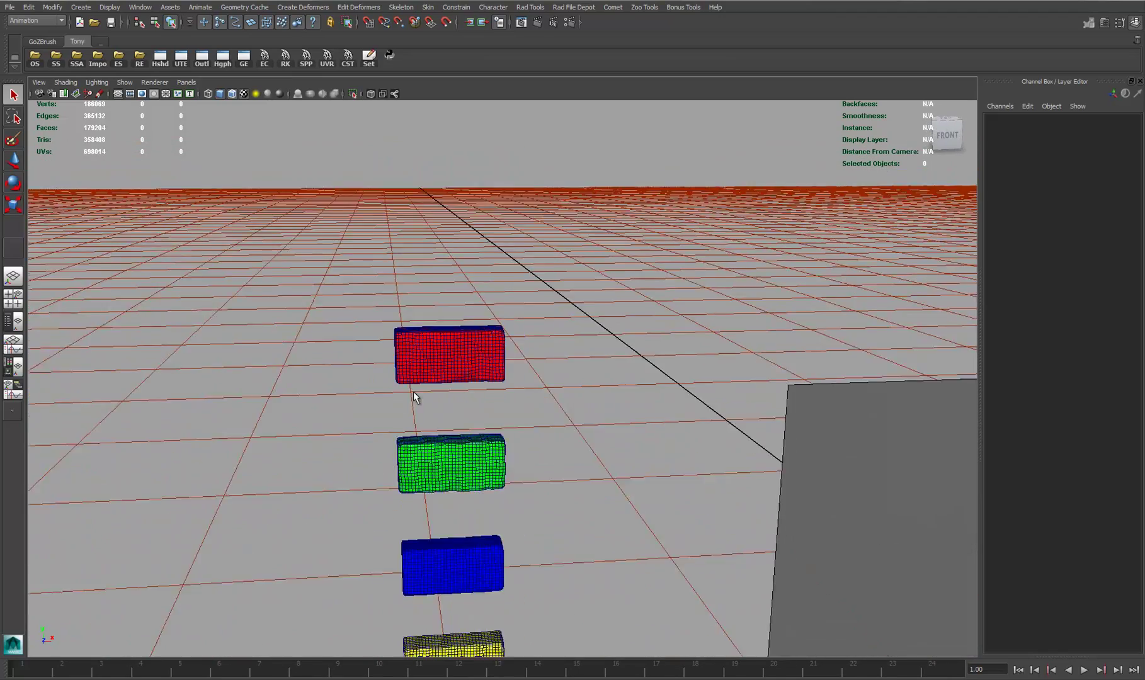
right_click_drag(415, 396, 575, 404, "alt")
key("4")
left_click_drag(573, 402, 486, 356, "alt")
middle_click_drag(486, 356, 547, 386, "alt")
right_click_drag(547, 386, 582, 381, "alt")
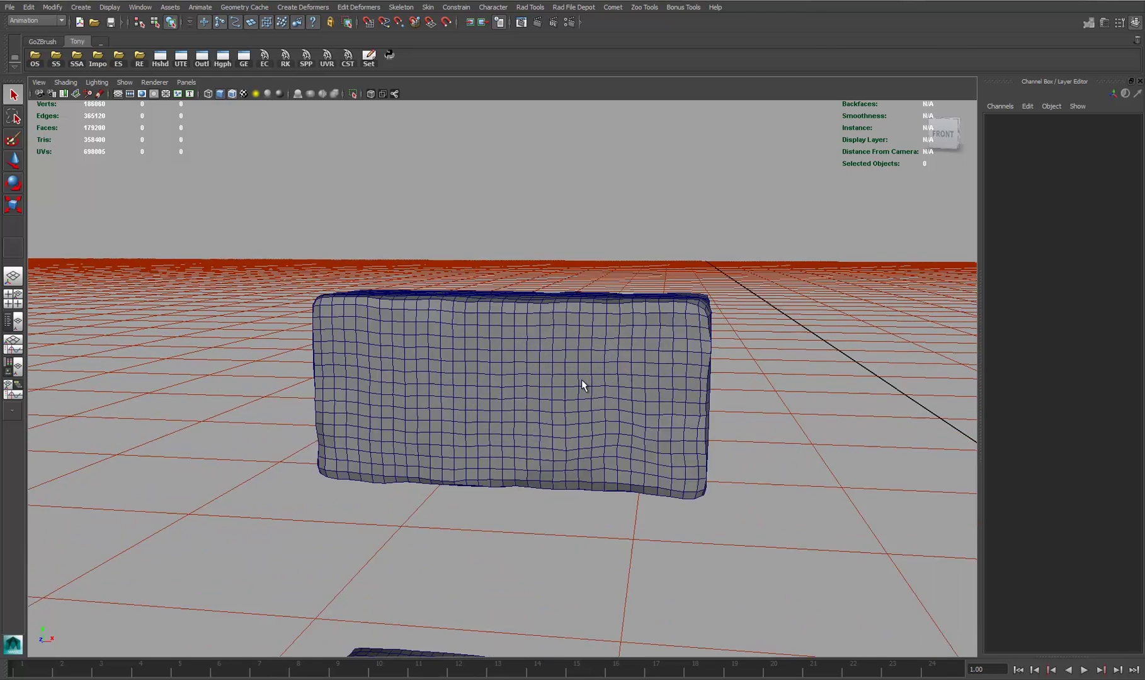
- Select all faces of the top brick, convert the selection to vertices and create a cluster from them
left_click_drag(582, 380, 523, 356, "alt")
right_click(523, 363)
left_click(528, 362)
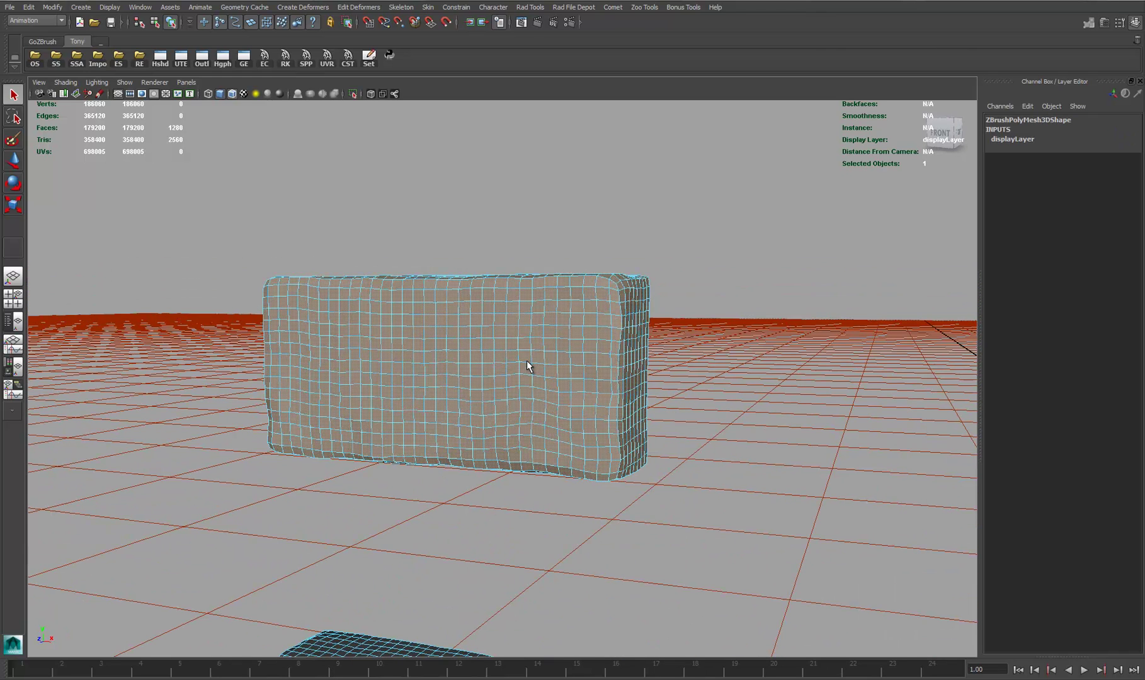
key("F8")
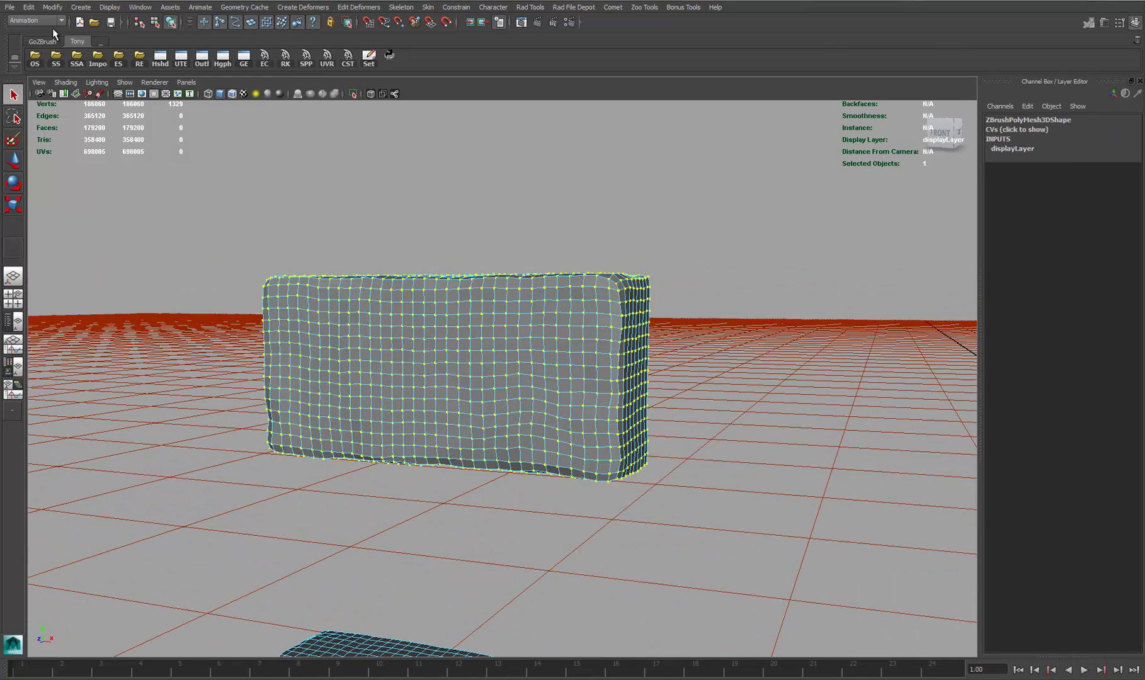
left_click(299, 7)
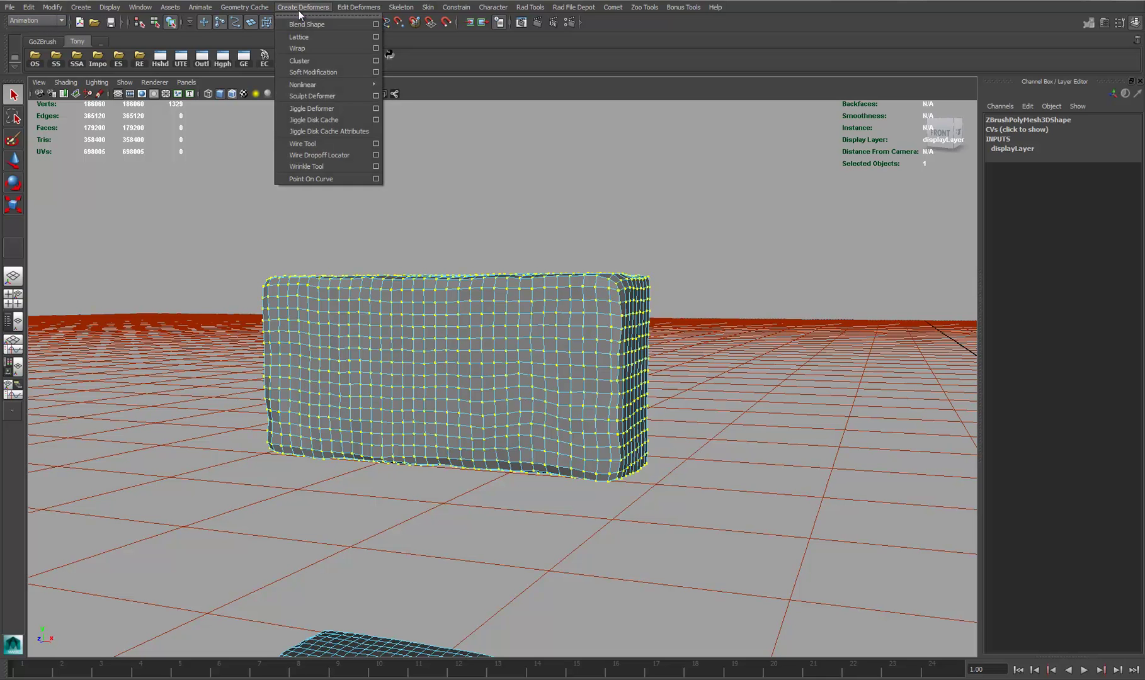
left_click(301, 62)
- Move the brick's cluster handle about 0.36 along X and rotate it about -17, -11 and -18 degrees in X, Y and Z
left_click_drag(402, 185, 369, 303, "alt")
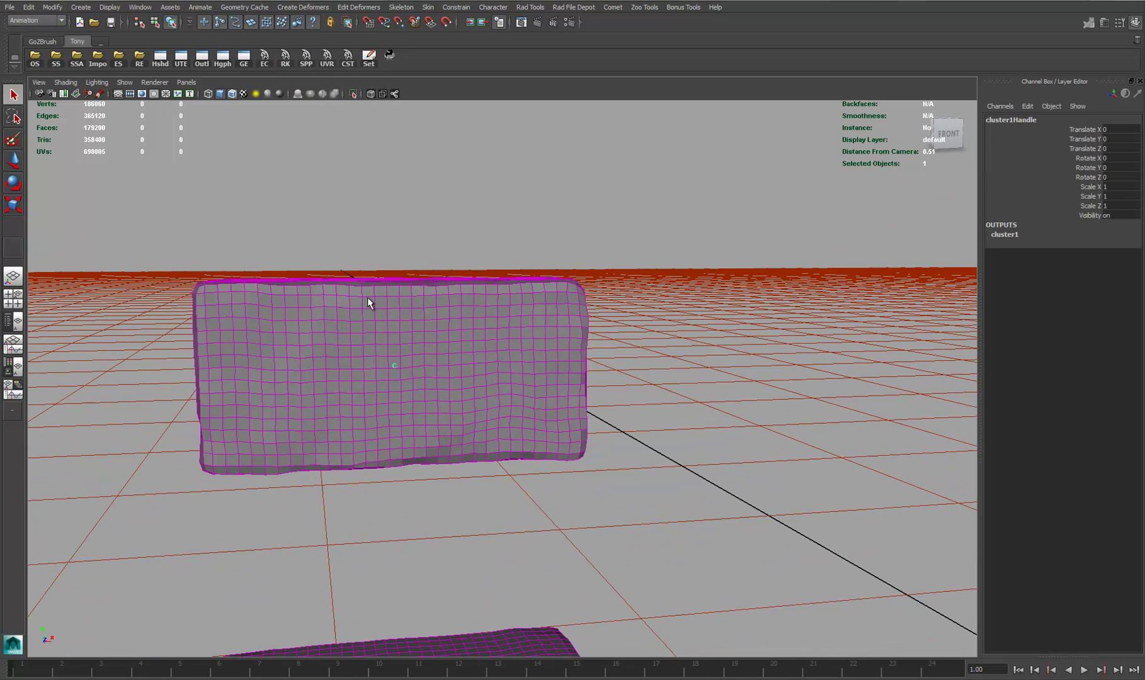
key("w")
left_click_drag(471, 369, 879, 345)
middle_click_drag(864, 346, 615, 302, "alt")
left_click_drag(615, 302, 665, 317, "alt")
key("e")
left_click_drag(568, 276, 582, 383)
mouse_move(540, 314)
left_mouse_down()
mouse_move(552, 266)
mouse_move(618, 270)
mouse_move(418, 222)
mouse_move(558, 310)
left_mouse_up()
key("w")
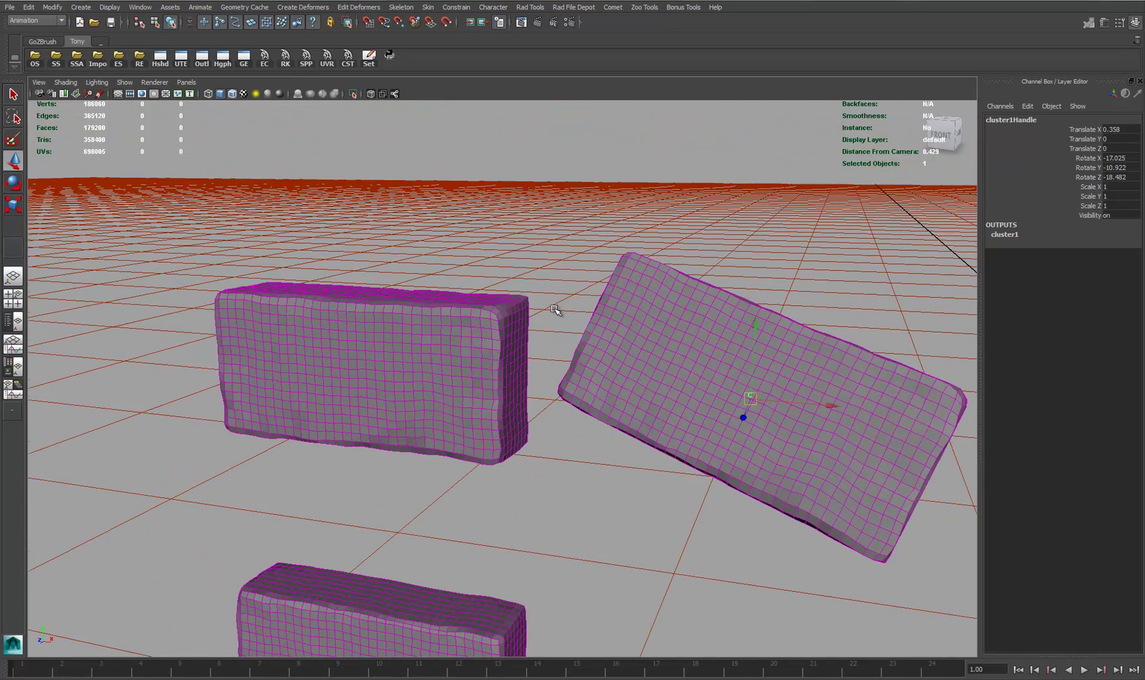
- Select all faces of the next brick and view the PolySelectConvert 3 and CreateCluster commands in the CST shelf script
left_click(421, 354)
mouse_move(403, 324)
right_mouse_down()
mouse_move(407, 337)
mouse_move(418, 326)
right_mouse_up()
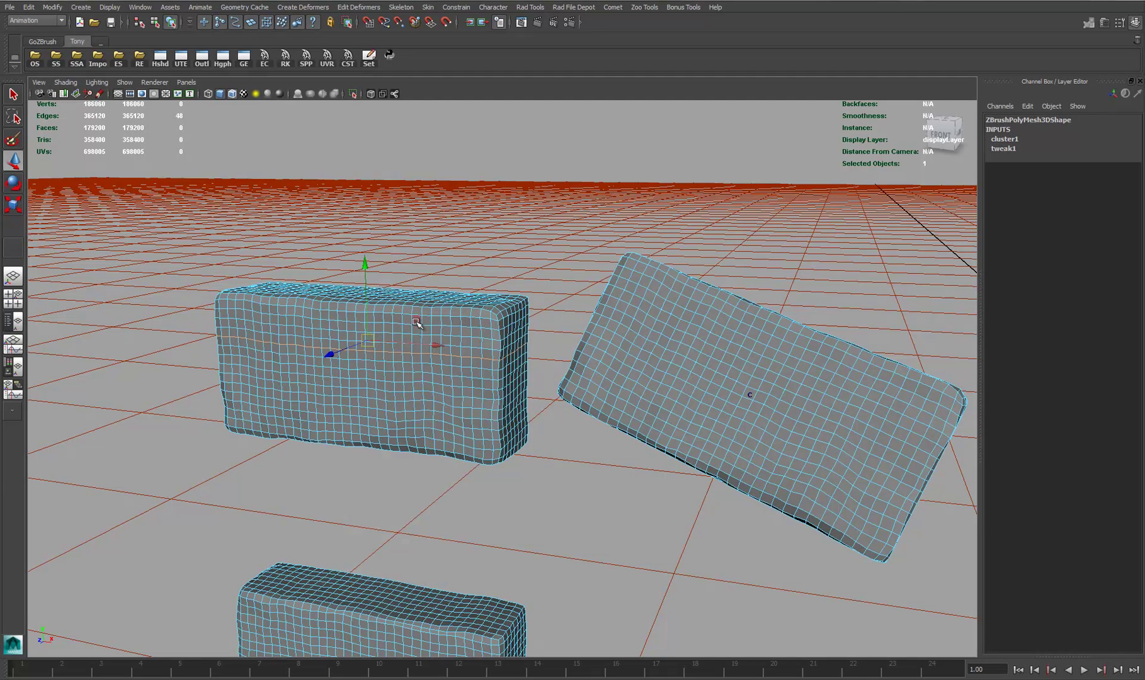
right_click(345, 66)
left_click(366, 79)
left_click_drag(490, 285, 367, 288)
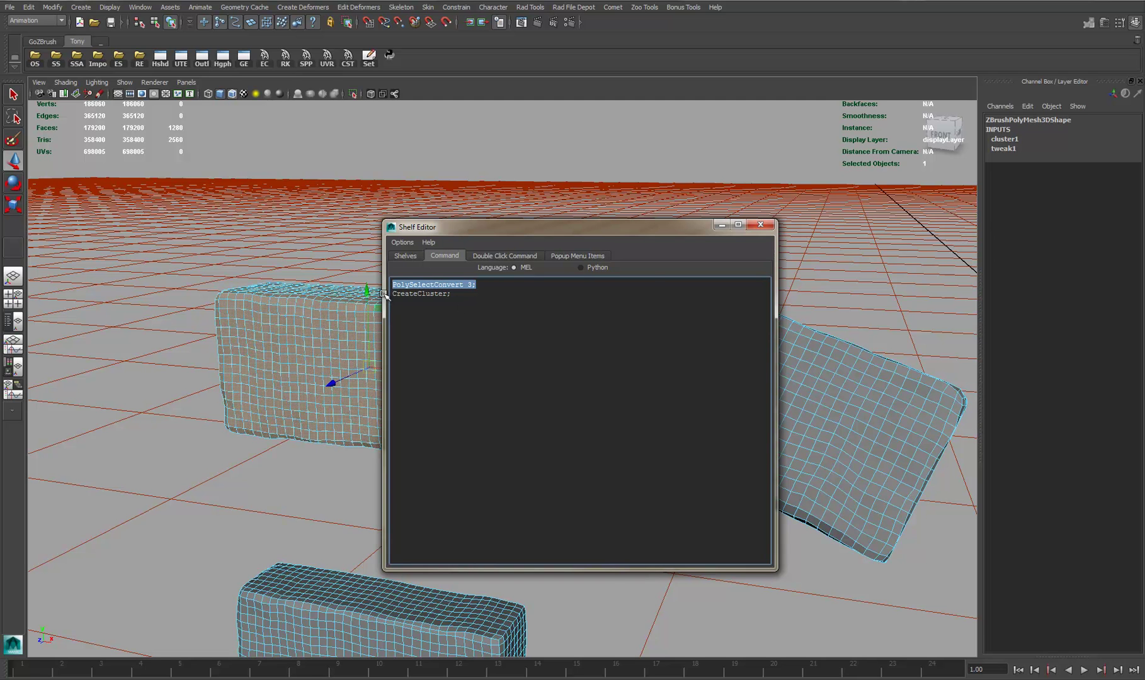
left_click(762, 225)
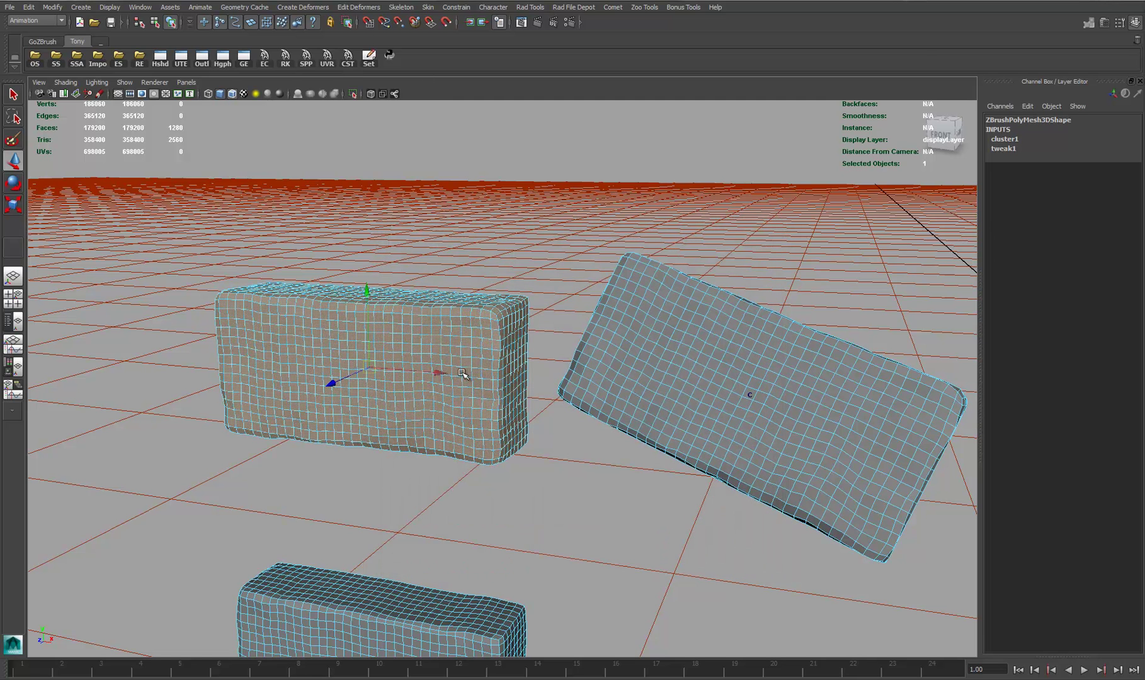
- Create a cluster for the selected brick and move it about 0.23 in X, 0.19 in Y and -0.13 in Z
key("g")
left_click_drag(371, 371, 637, 180)
left_click_drag(560, 297, 453, 277, "alt")
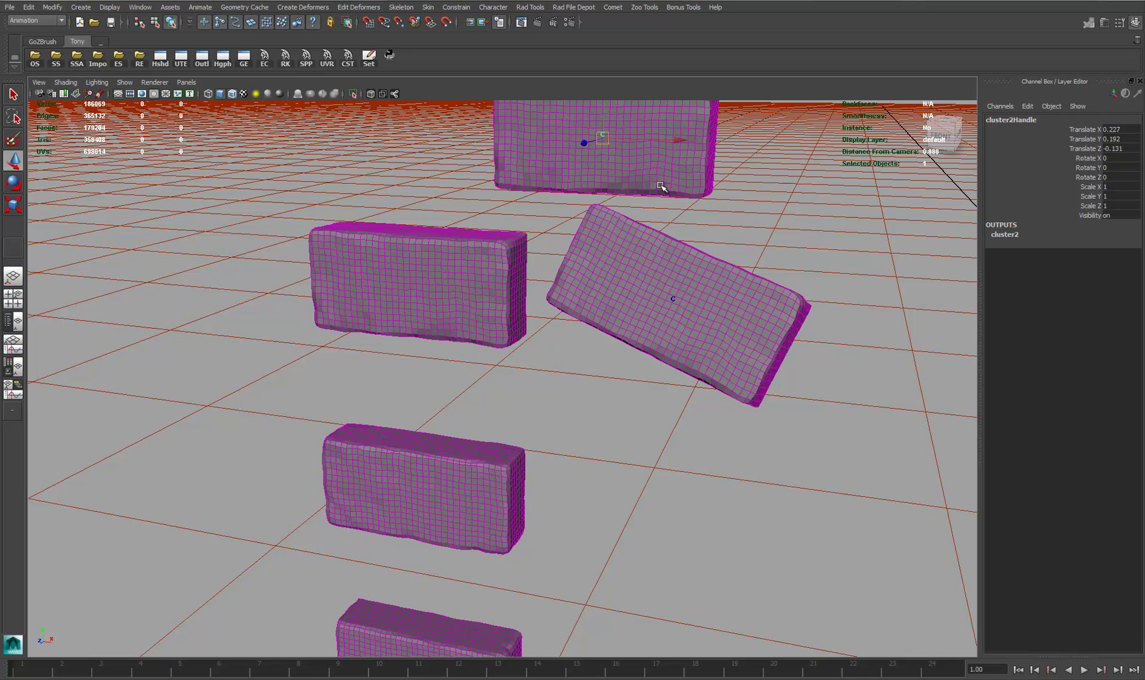
right_click_drag(492, 501, 483, 394, "alt")
left_click_drag(483, 394, 468, 344, "alt")
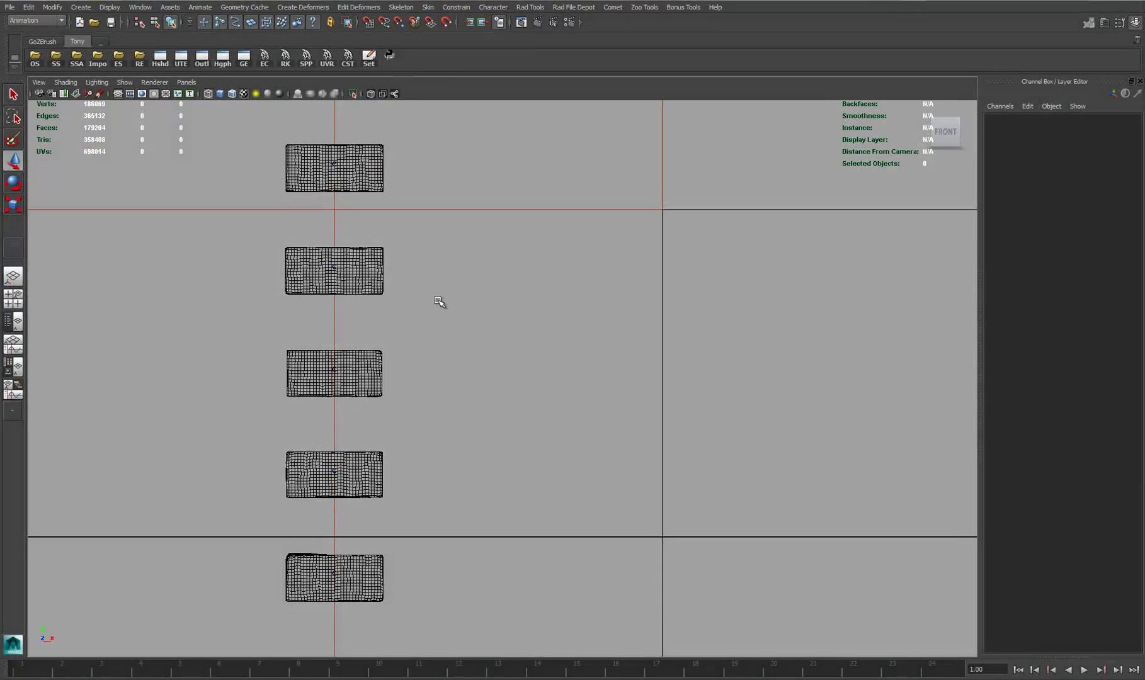
middle_click_drag(416, 276, 414, 273, "alt")
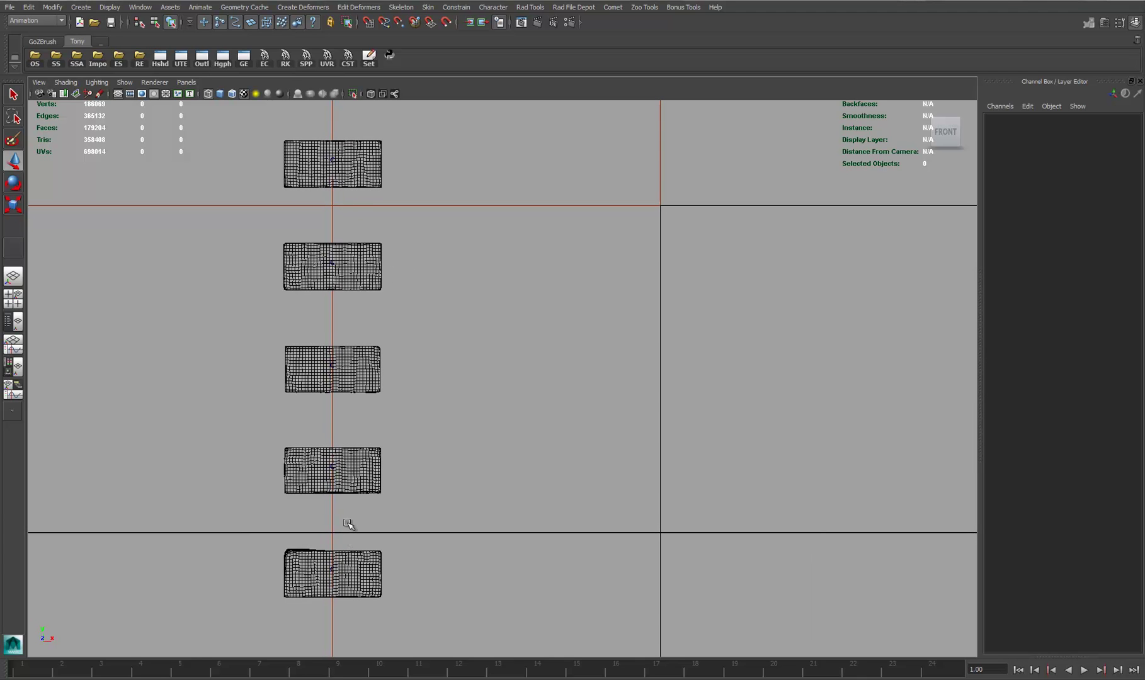
right_click_drag(604, 335, 596, 420, "alt")
left_click(297, 212)
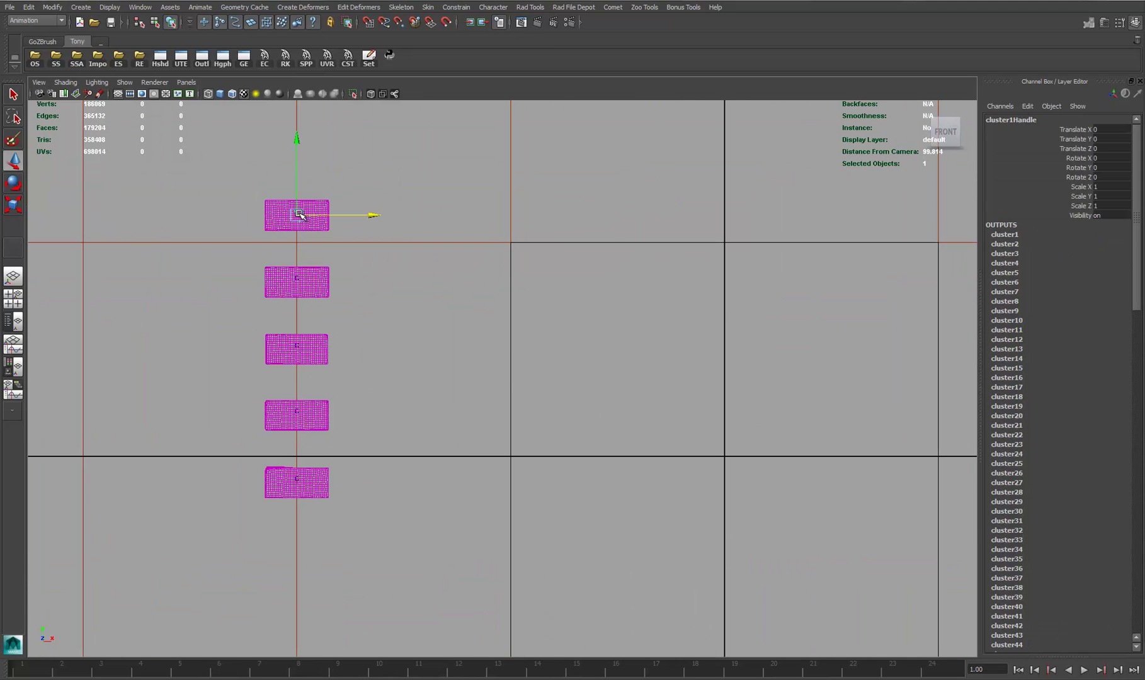
left_click_drag(299, 214, 481, 196)
key("ctrl+z")
- Show the brick colours and move two red bricks from the column to the plane's two upper corners
key("5")
right_click_drag(559, 236, 496, 210, "alt")
key("6")
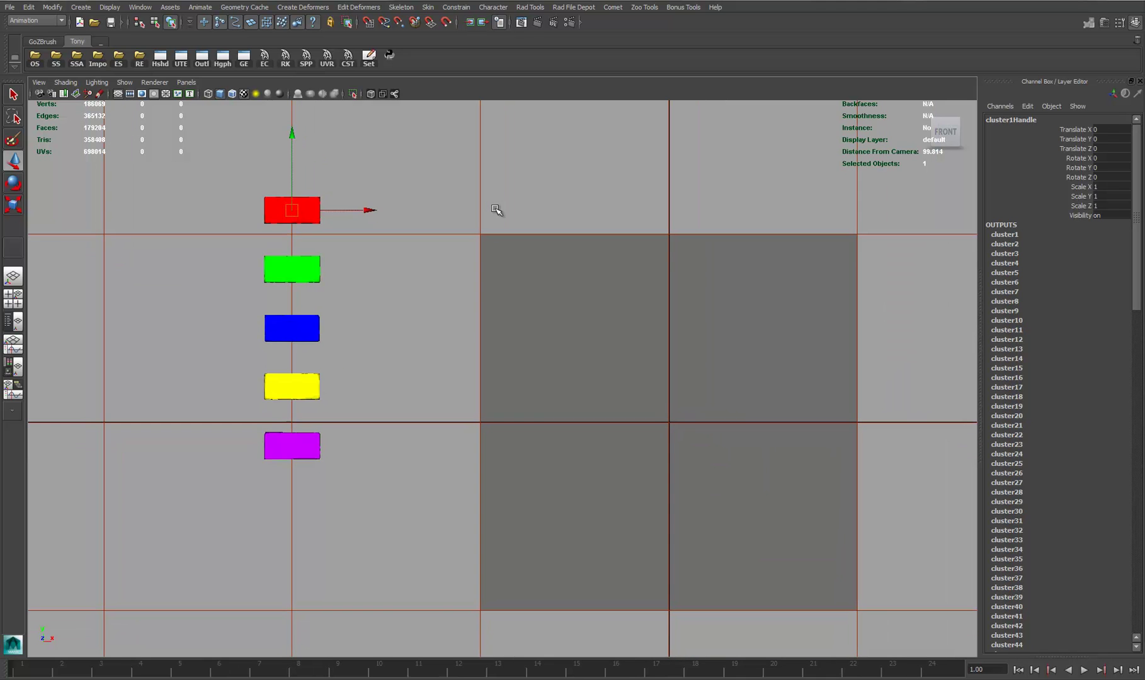
right_click_drag(404, 177, 426, 199, "alt")
middle_click_drag(426, 200, 408, 195, "alt")
left_click_drag(262, 197, 463, 247)
left_click(259, 194)
left_click_drag(259, 194, 703, 261)
middle_click_drag(704, 261, 920, 233)
- Place a green, a blue and a yellow brick from the column in the top row, following the first red brick
left_click(261, 257)
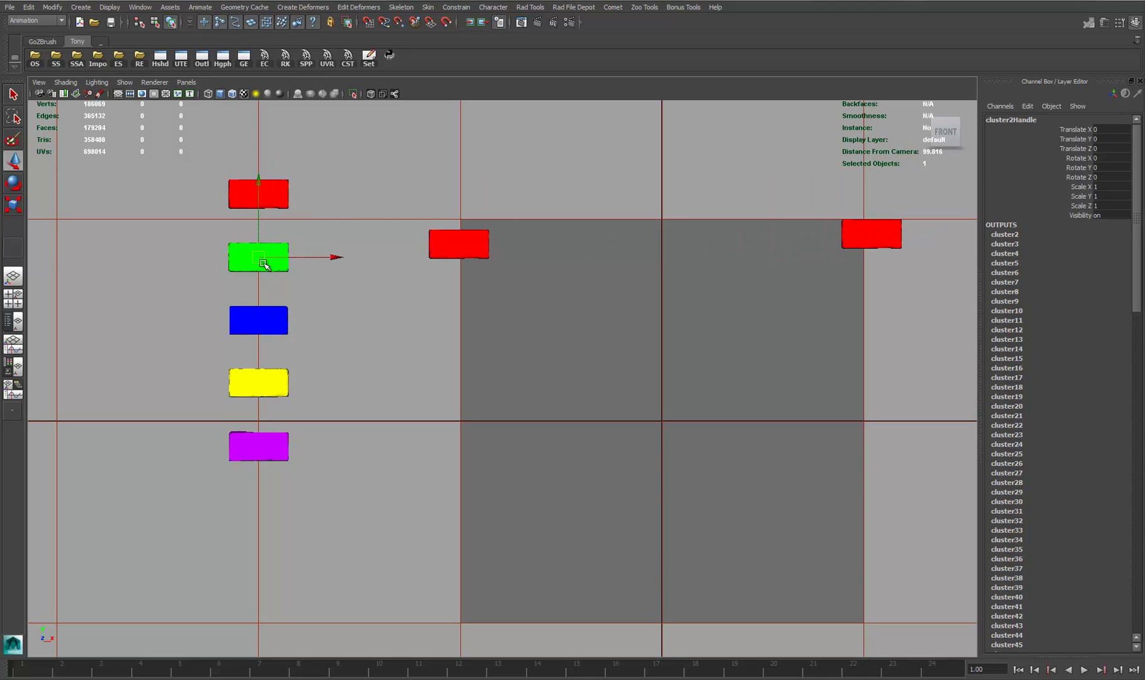
middle_click_drag(493, 268, 501, 255)
left_click(263, 321)
middle_click_drag(524, 294, 603, 246)
left_click(262, 385)
middle_click_drag(263, 382, 674, 245)
- Add a purple brick and a second green brick to the top row, between the yellow and the last red brick
left_click(260, 449)
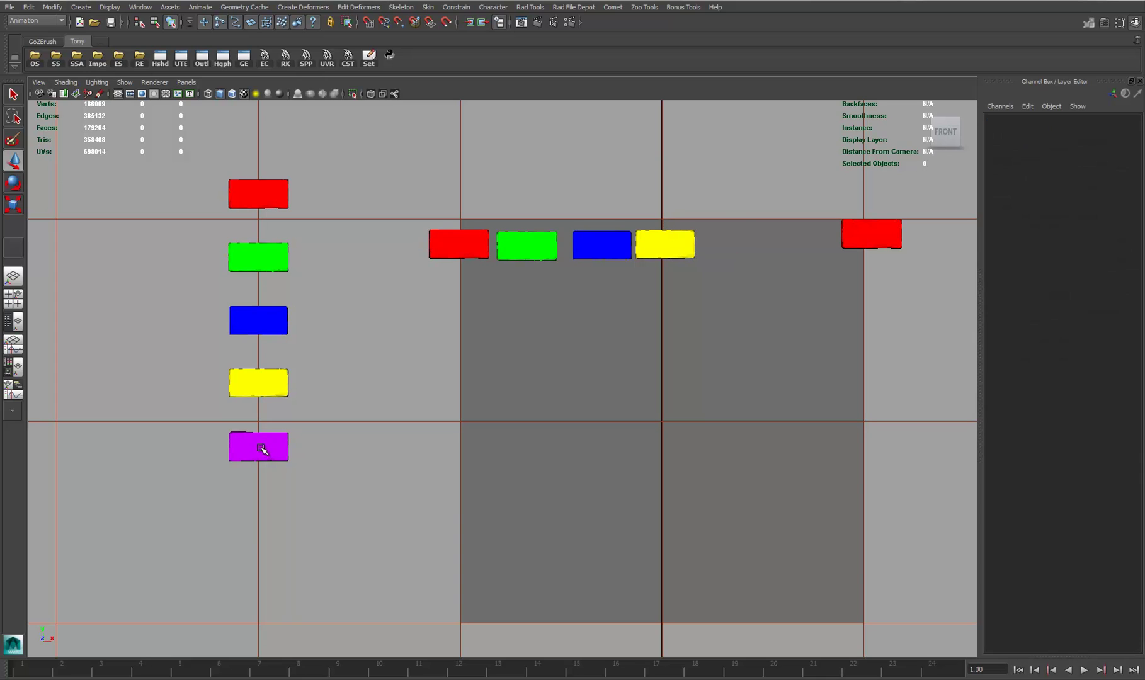
left_click(262, 447)
middle_click_drag(264, 444, 733, 245)
left_click(259, 257)
middle_click_drag(261, 257, 807, 240)
middle_click_drag(672, 246, 544, 264, "alt")
right_click_drag(543, 264, 659, 309, "alt")
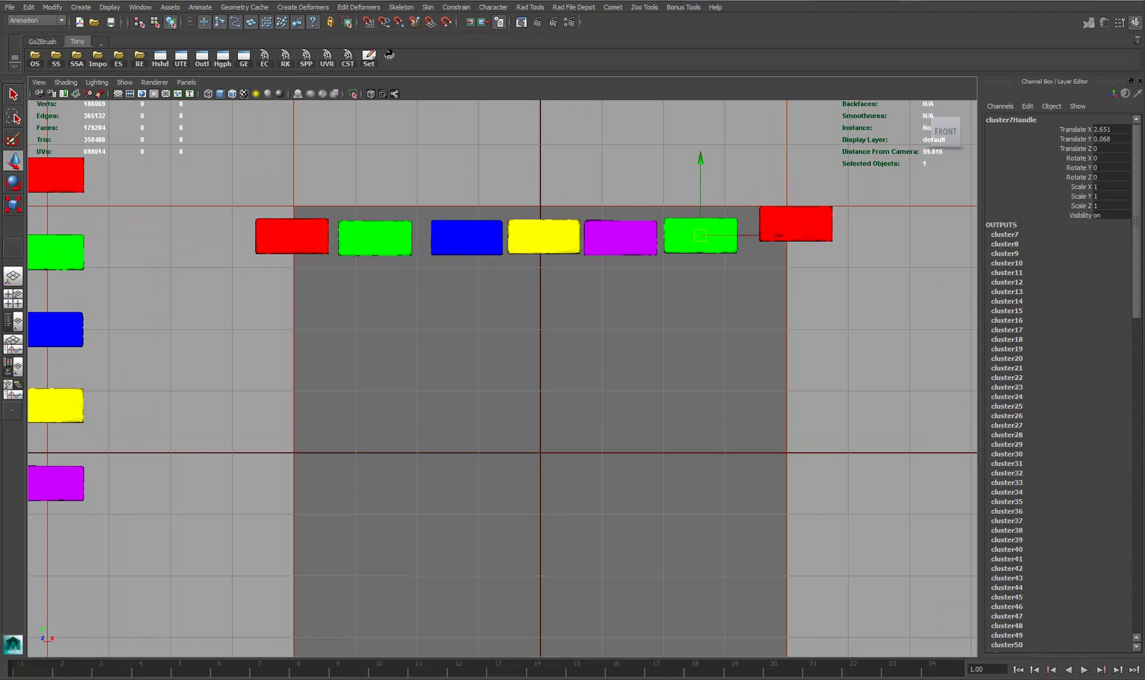
- Select all seven bricks of the top row and snap them to one common height just below the plane's upper edge
right_click_drag(343, 246, 392, 269, "alt")
left_click_drag(218, 159, 1087, 343)
left_click_drag(717, 192, 724, 230)
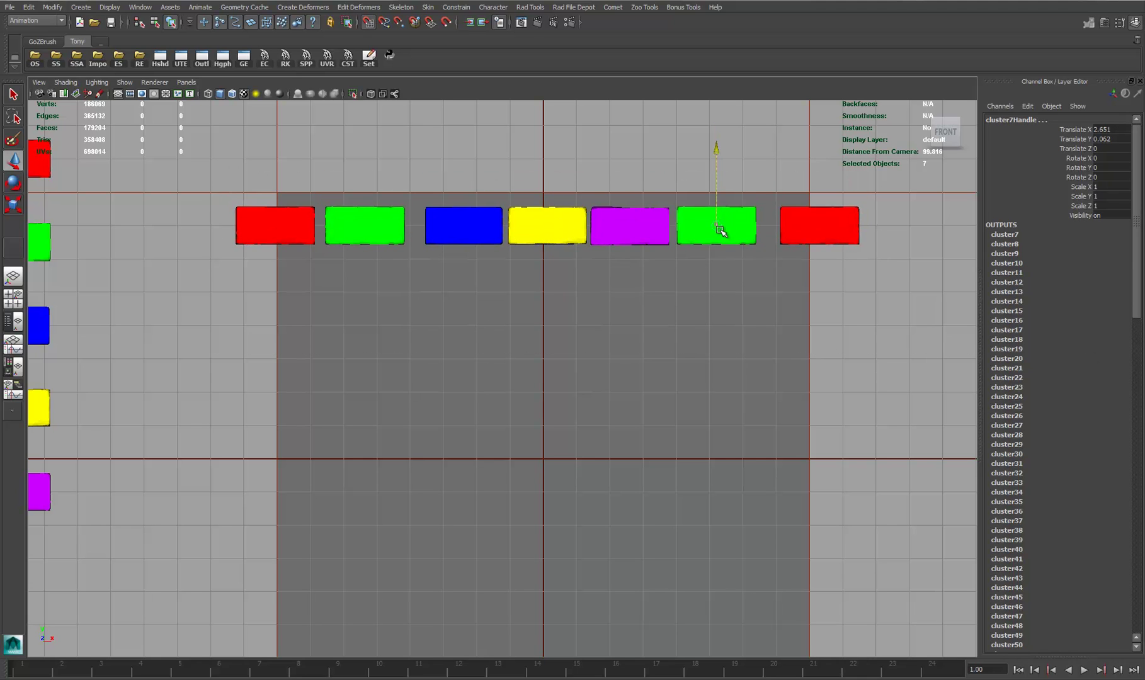
- Grid-snap the two red end bricks horizontally so they are centred on the plane's side edges
left_click(255, 250)
key("x")
mouse_move(295, 227)
left_mouse_down()
mouse_move(310, 225)
mouse_move(275, 224)
left_mouse_up()
left_click_drag(838, 210, 819, 231)
- Distribute the seven bricks of the row evenly with Align Objects in Dist mode along World X
scroll(312, 201, "up", 1)
left_click_drag(189, 166, 925, 300)
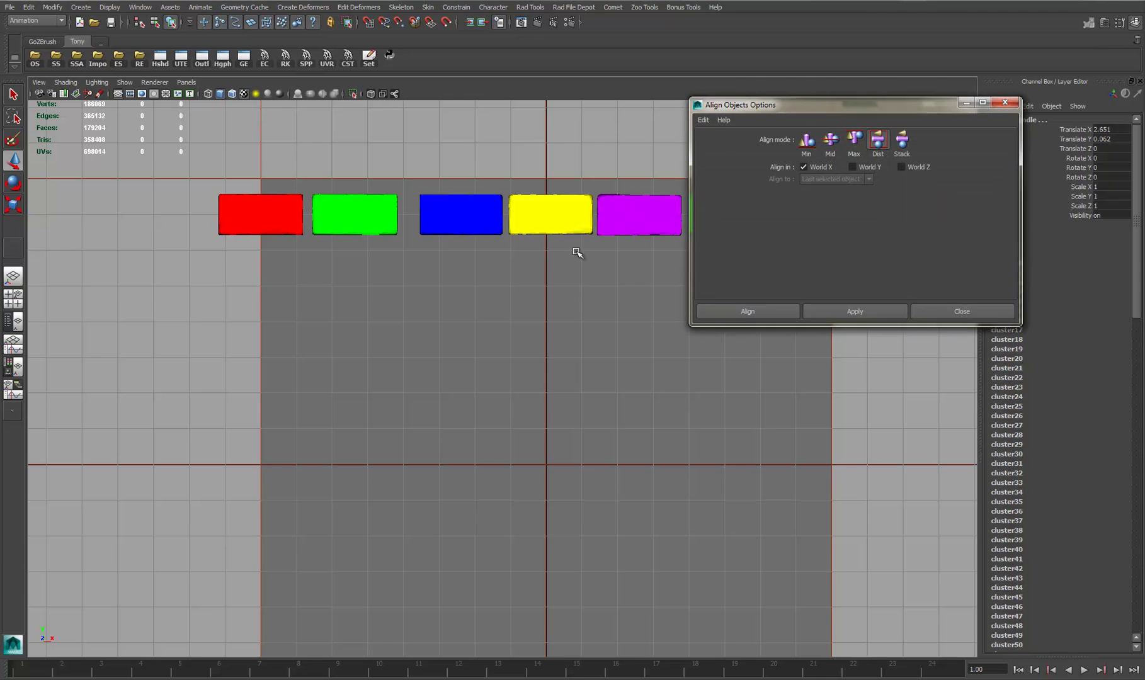
middle_click_drag(616, 238, 510, 289, "alt")
left_click(851, 309)
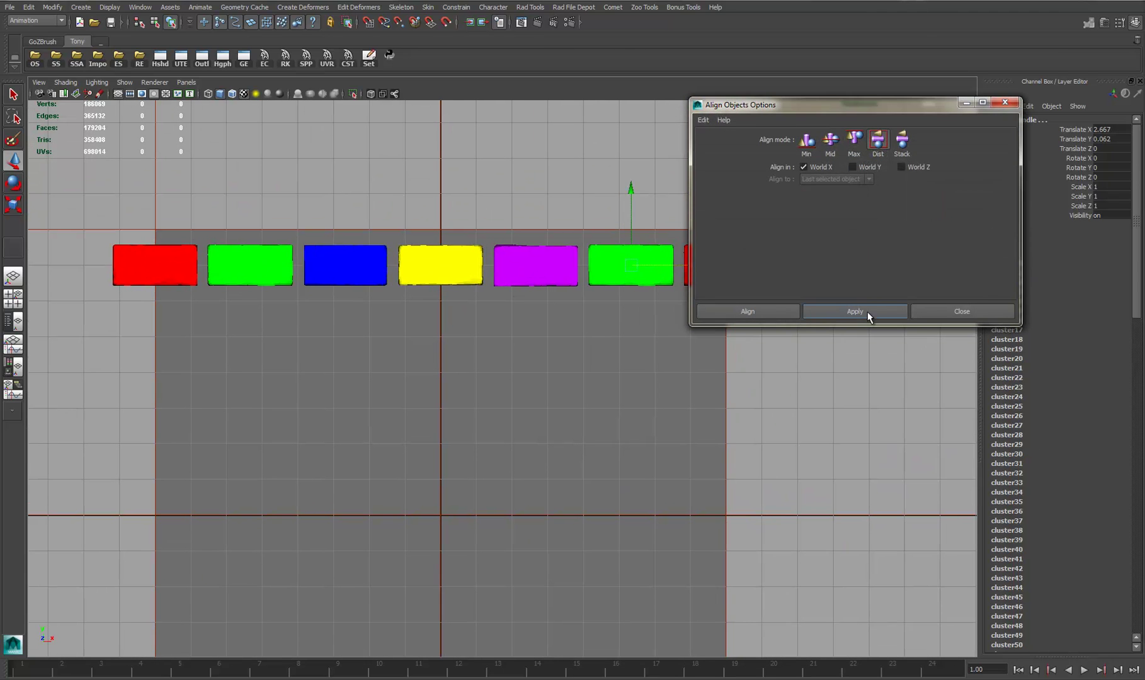
left_click(932, 313)
middle_click_drag(51, 343, 279, 269, "alt")
scroll(302, 309, "down", 2)
middle_click_drag(389, 290, 360, 276, "alt")
scroll(489, 283, "up", 1)
middle_click_drag(489, 284, 507, 278, "alt")
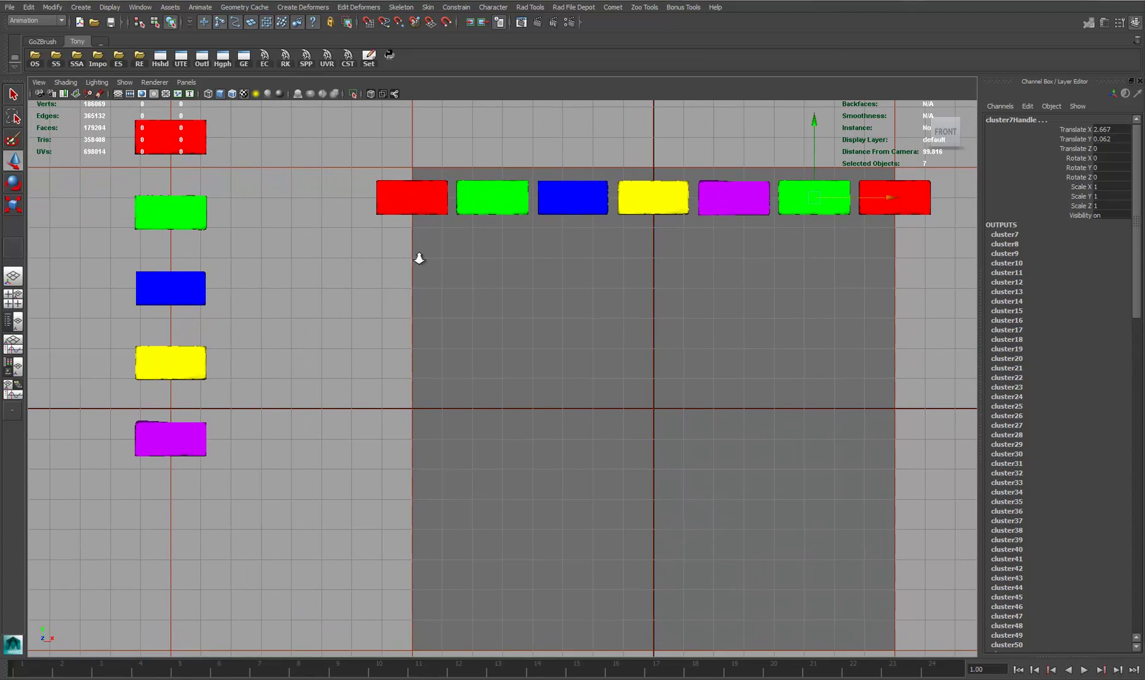
right_click_drag(424, 259, 480, 264, "alt")
middle_click_drag(480, 265, 468, 258, "alt")
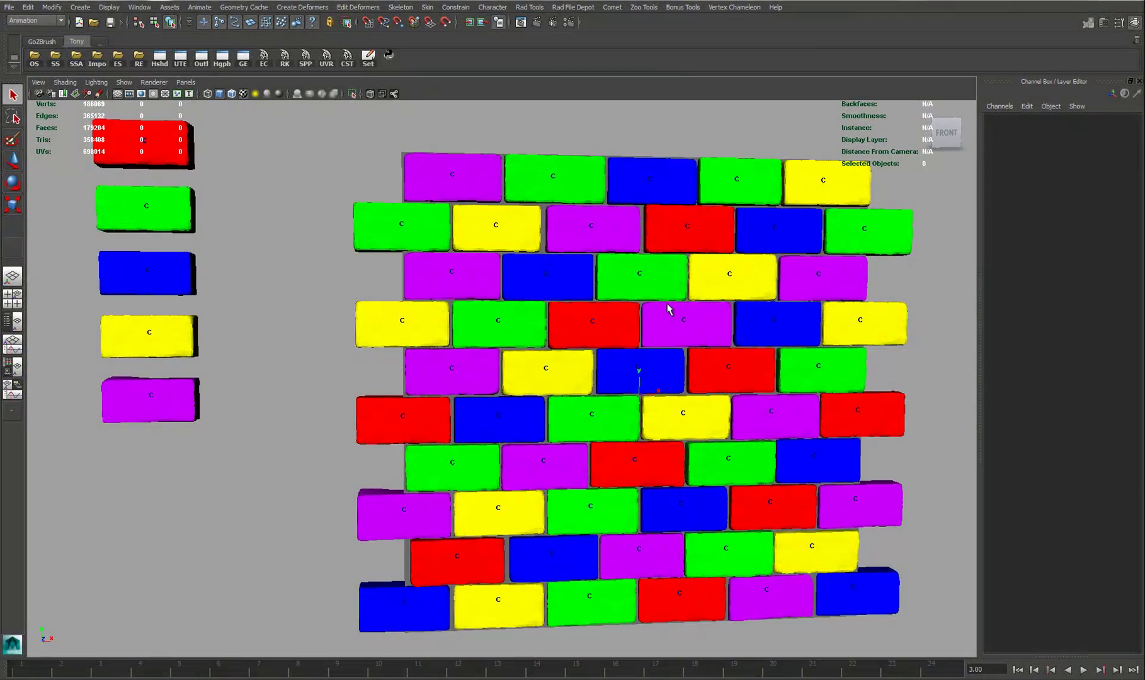
- Select all brick clusters in the finished wall, undo the trial scaling, and narrow the bricks to a Scale X of about 1.34
mouse_move(659, 291)
left_mouse_down("alt")
mouse_move(638, 296)
mouse_move(657, 289)
left_mouse_up("alt")
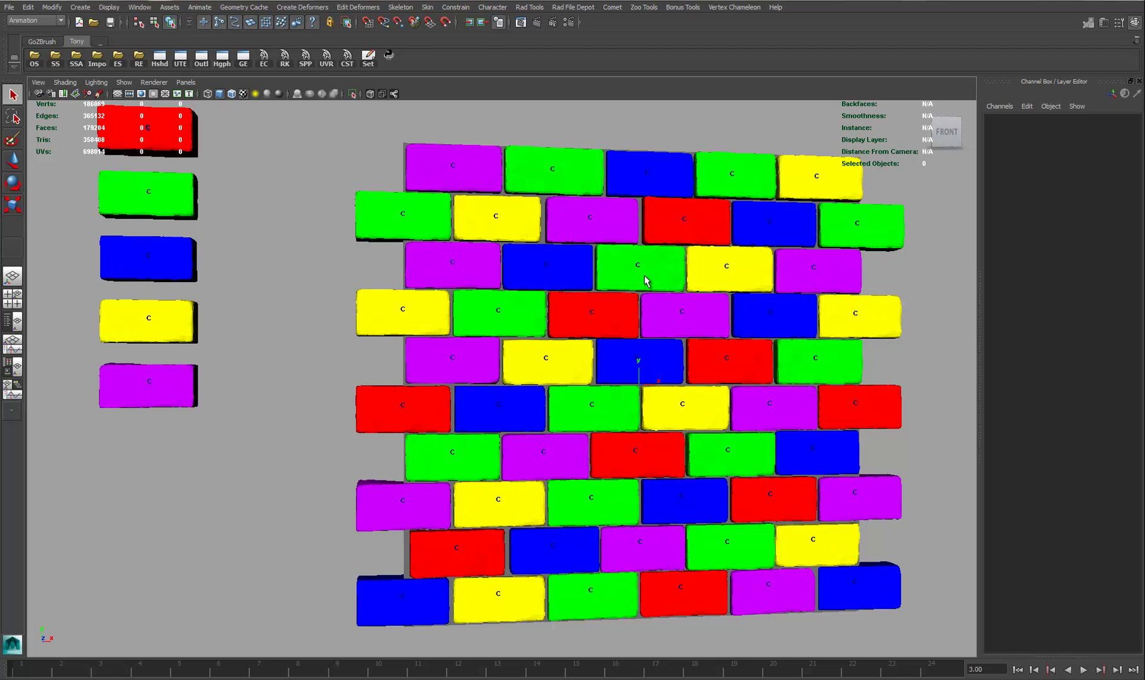
left_click_drag(512, 231, 395, 204, "alt")
left_click_drag(281, 130, 891, 613)
left_click_drag(602, 404, 617, 402, "alt")
middle_click_drag(628, 401, 617, 393, "alt")
key("e")
key("r")
left_click_drag(662, 432, 738, 560, "alt")
key("ctrl+z")
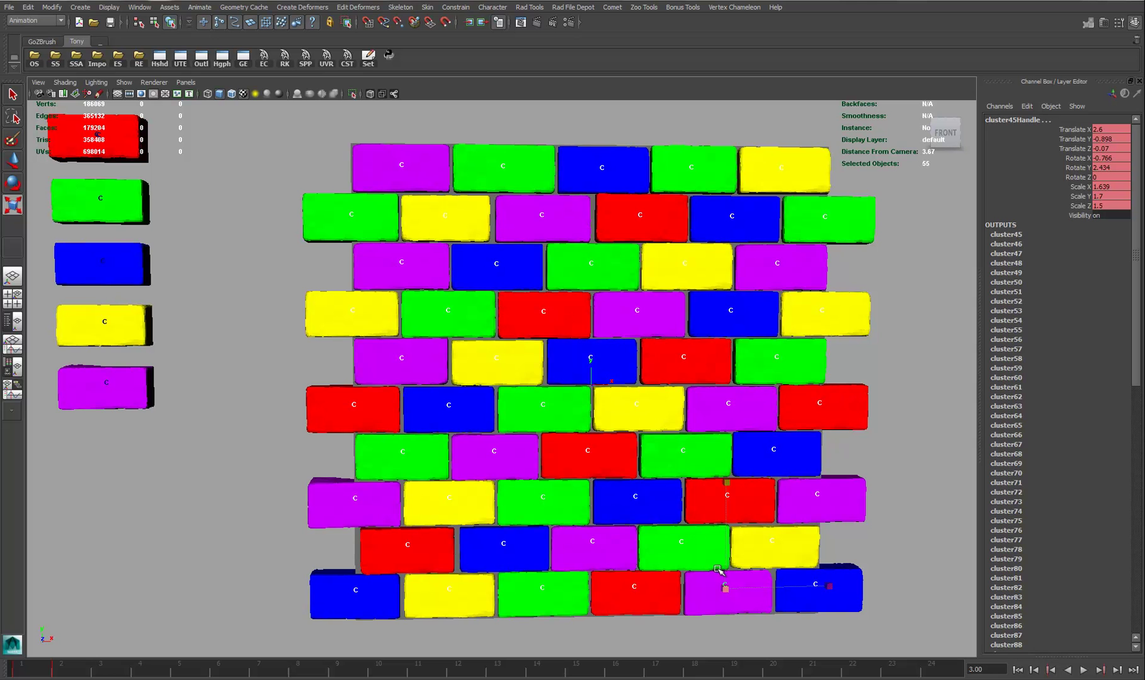
left_click_drag(726, 588, 744, 586)
key("ctrl+z")
left_click_drag(828, 588, 805, 586)
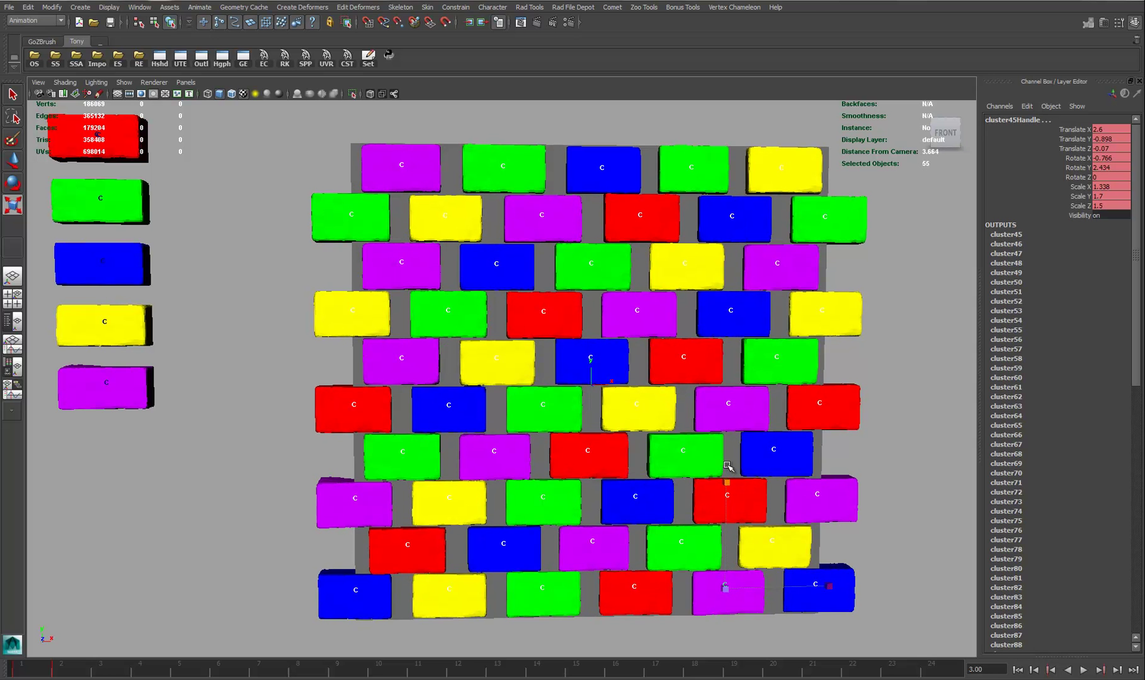
- Undo the narrowing of the bricks, clear the selection and close the Align Objects options
key("ctrl+z")
key("F8")
key("F8")
left_click(891, 367)
left_click_drag(621, 384, 608, 339, "alt")
key("w")
left_click_drag(512, 323, 536, 355, "alt")
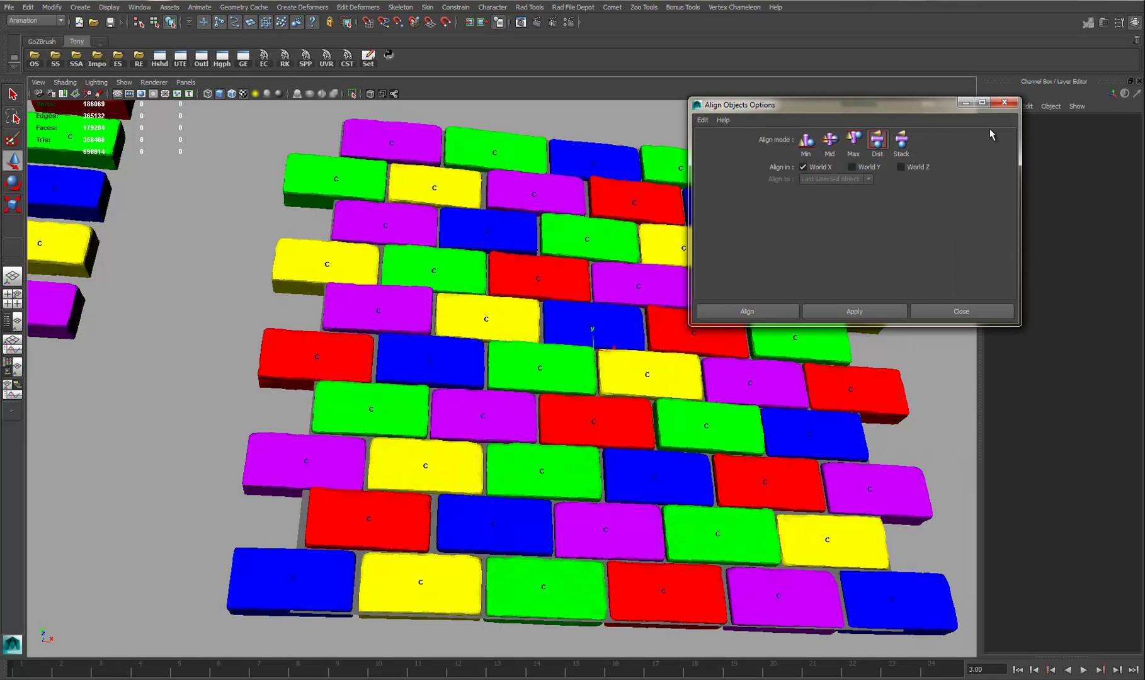
left_click(1005, 102)
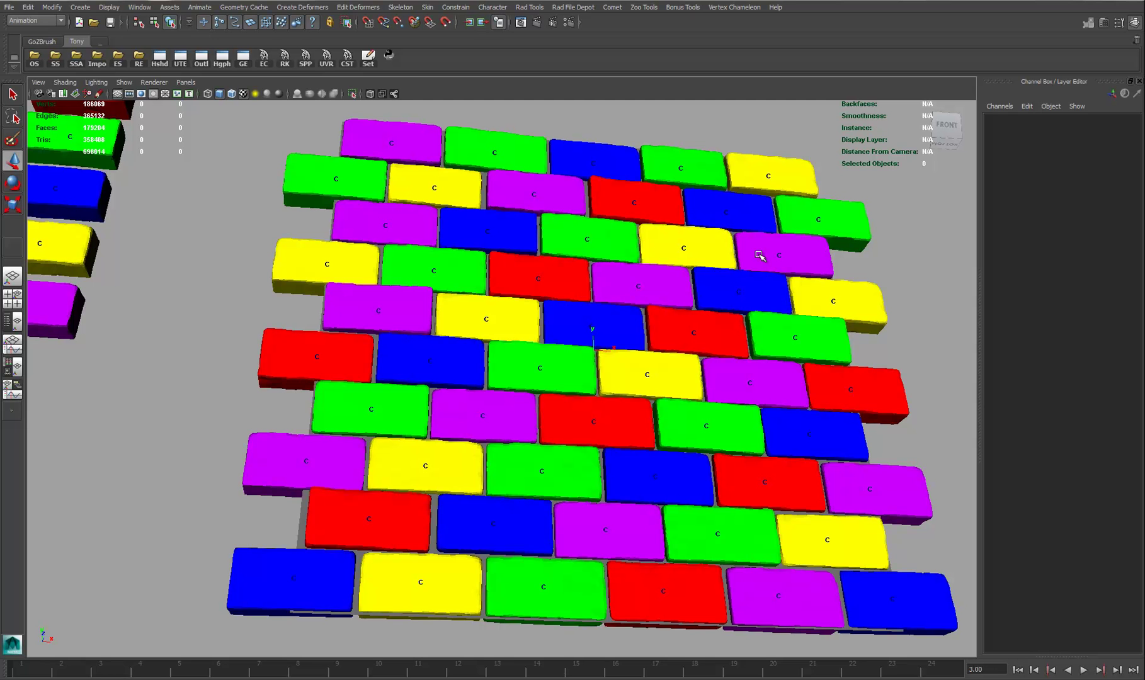
- Compare the wall at frames 1 and 2, examining the brick surfaces and gaps from low and angled viewpoints
left_click_drag(550, 345, 621, 325, "alt")
right_click_drag(621, 325, 585, 338, "alt")
left_click_drag(585, 338, 570, 296, "alt")
left_click(33, 673)
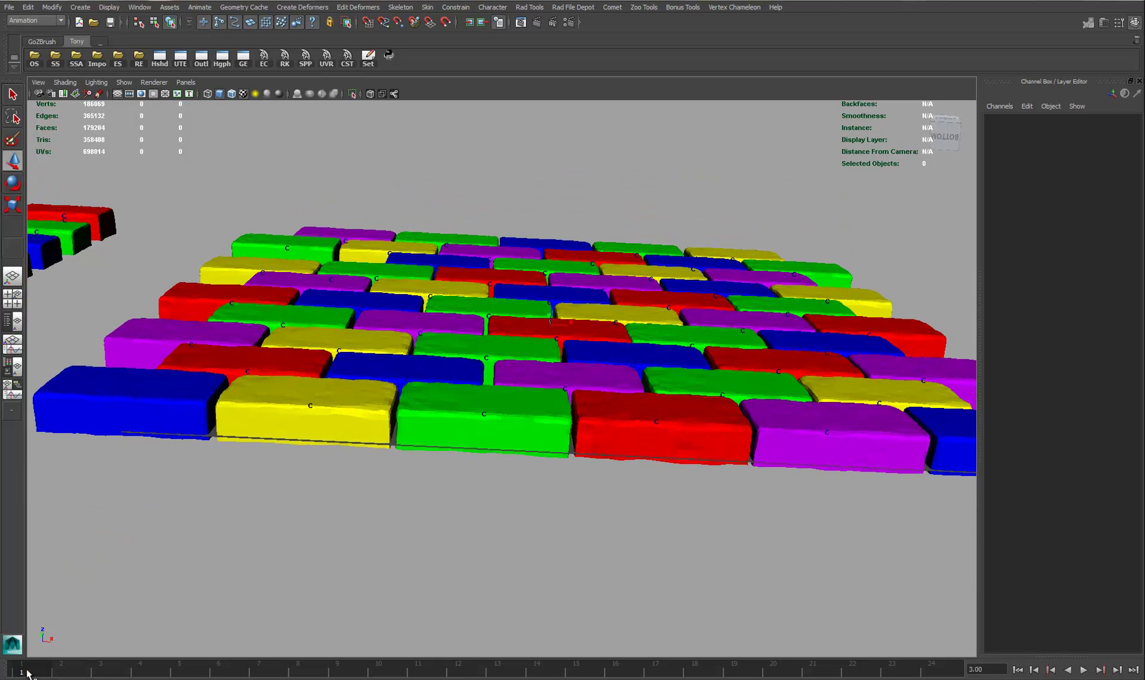
right_click_drag(305, 378, 464, 372, "alt")
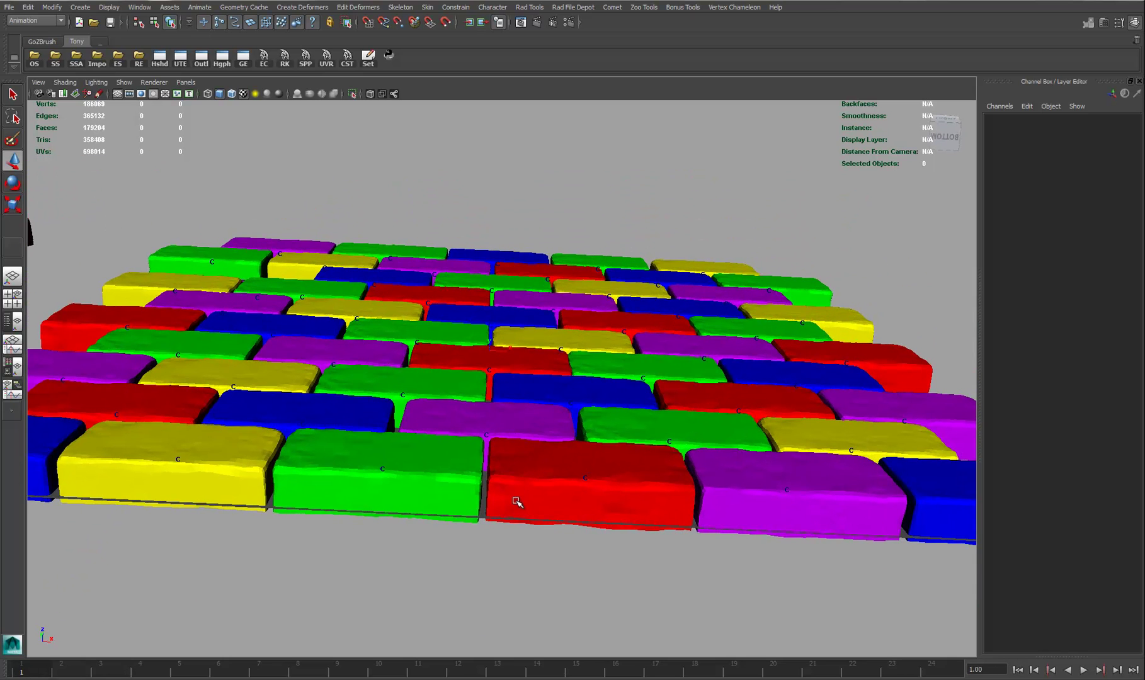
left_click(72, 672)
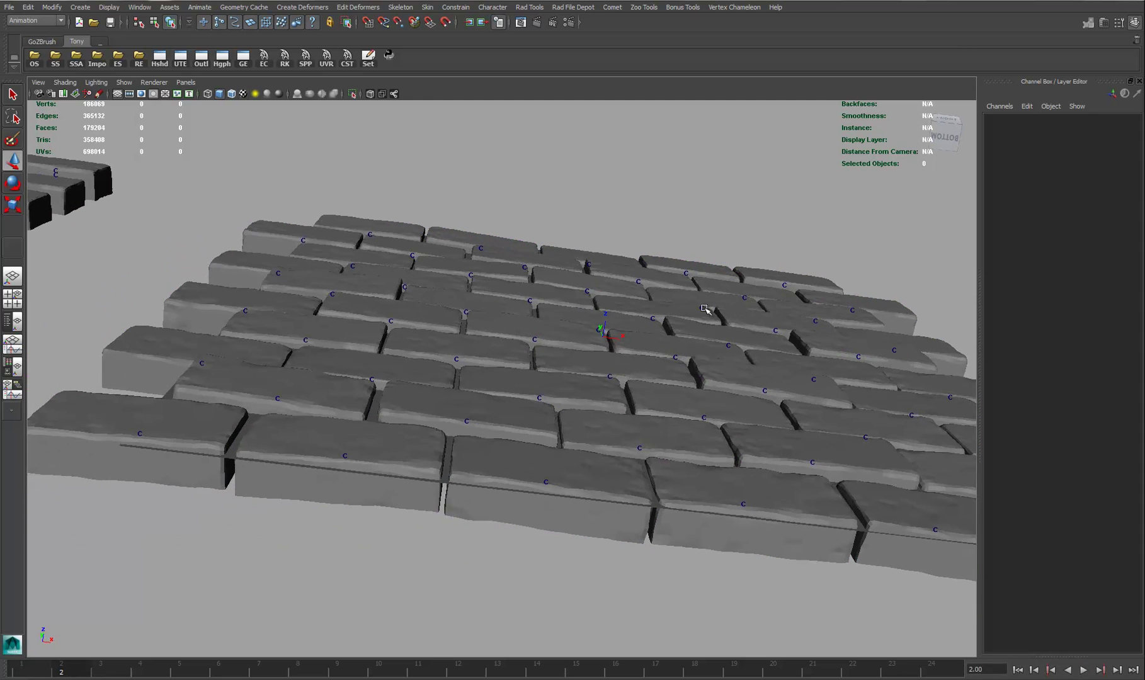
left_click_drag(625, 286, 660, 367, "alt")
- Select individual brick clusters around the middle of the wall with the Rotate tool and inspect their handles
left_click(665, 347)
middle_click_drag(655, 394, 577, 416, "alt")
left_click_drag(578, 416, 685, 297, "alt")
key("e")
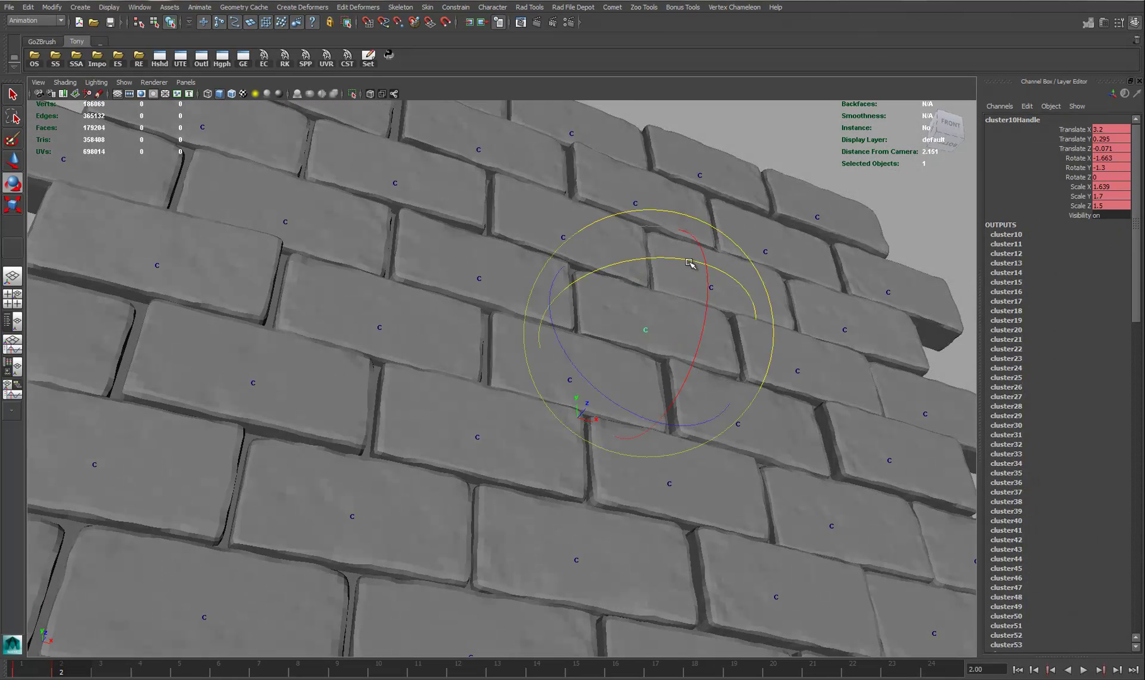
left_click(885, 269)
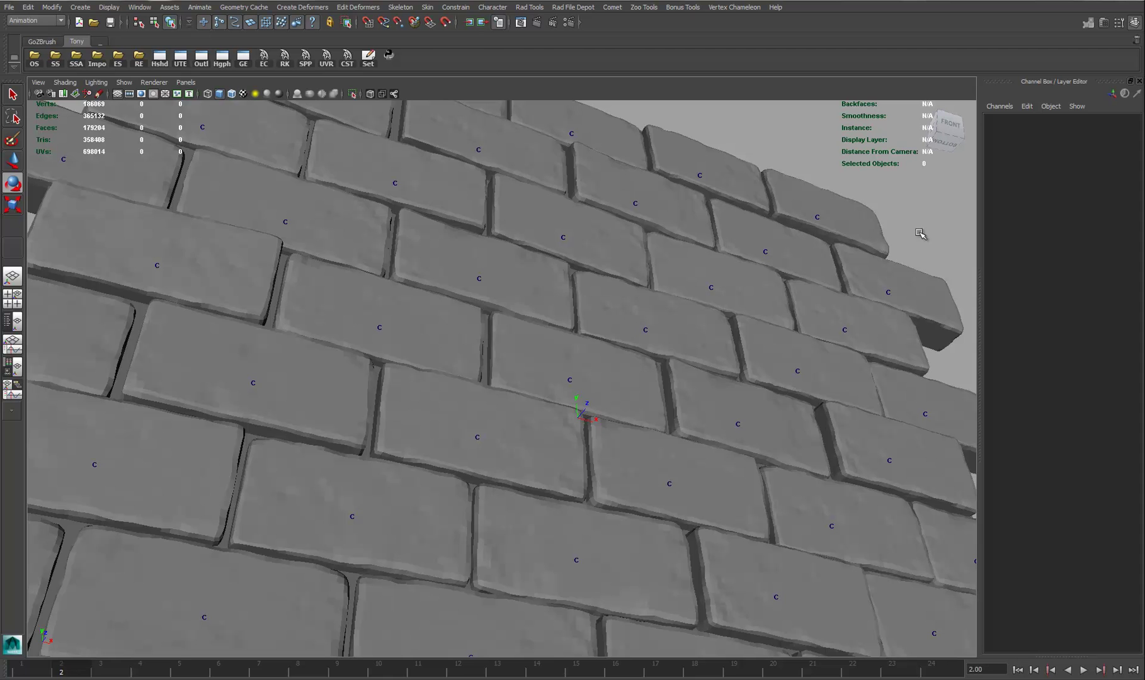
left_click(723, 280)
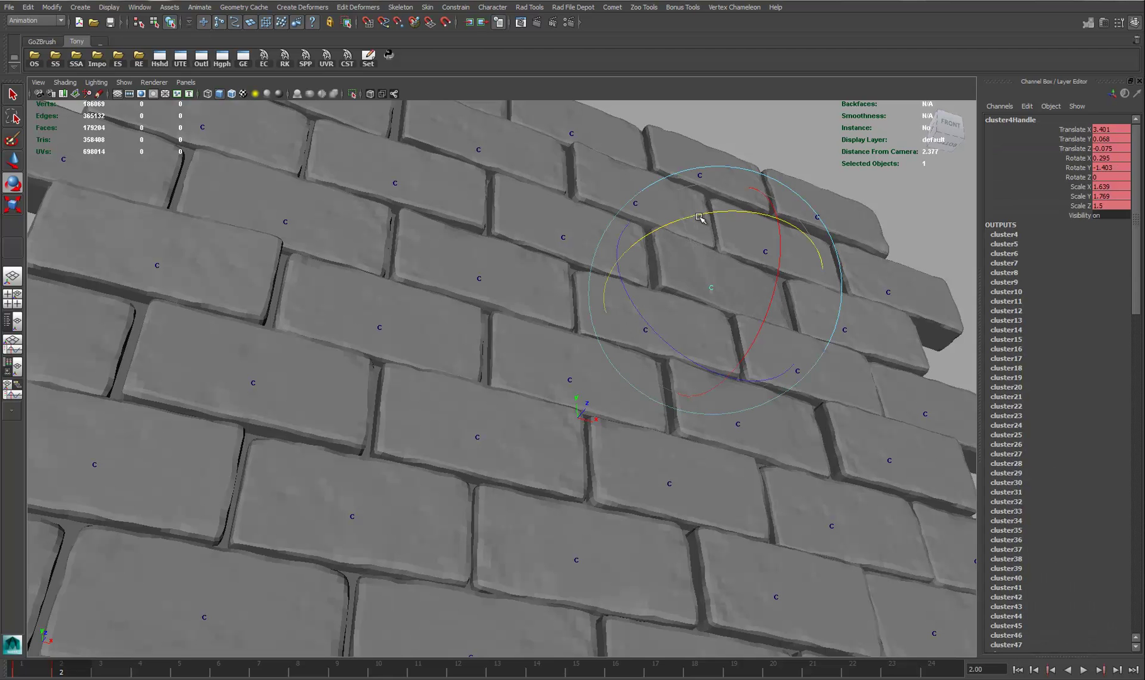
left_click(586, 253)
left_click_drag(585, 254, 670, 297, "alt")
left_click_drag(627, 325, 548, 338, "alt")
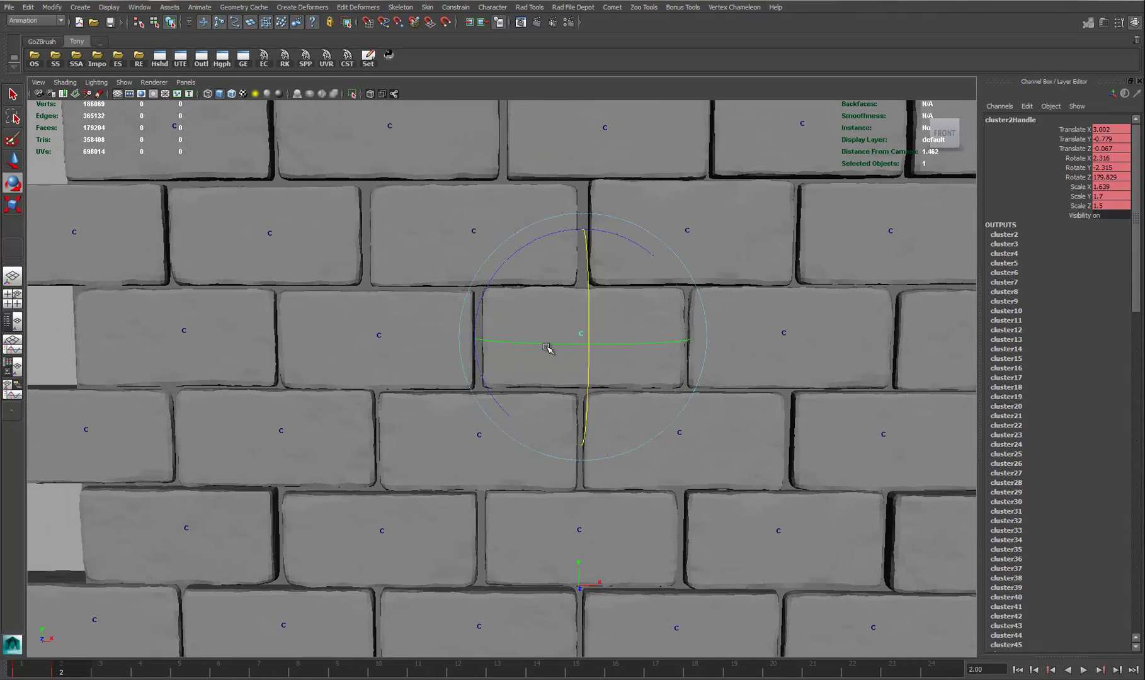
- Narrow a brick near the middle of the wall along X and shift it sideways within its row
key("w")
scroll(389, 364, "up", 3)
middle_click_drag(390, 364, 509, 370, "alt")
left_click(464, 331)
key("e")
key("r")
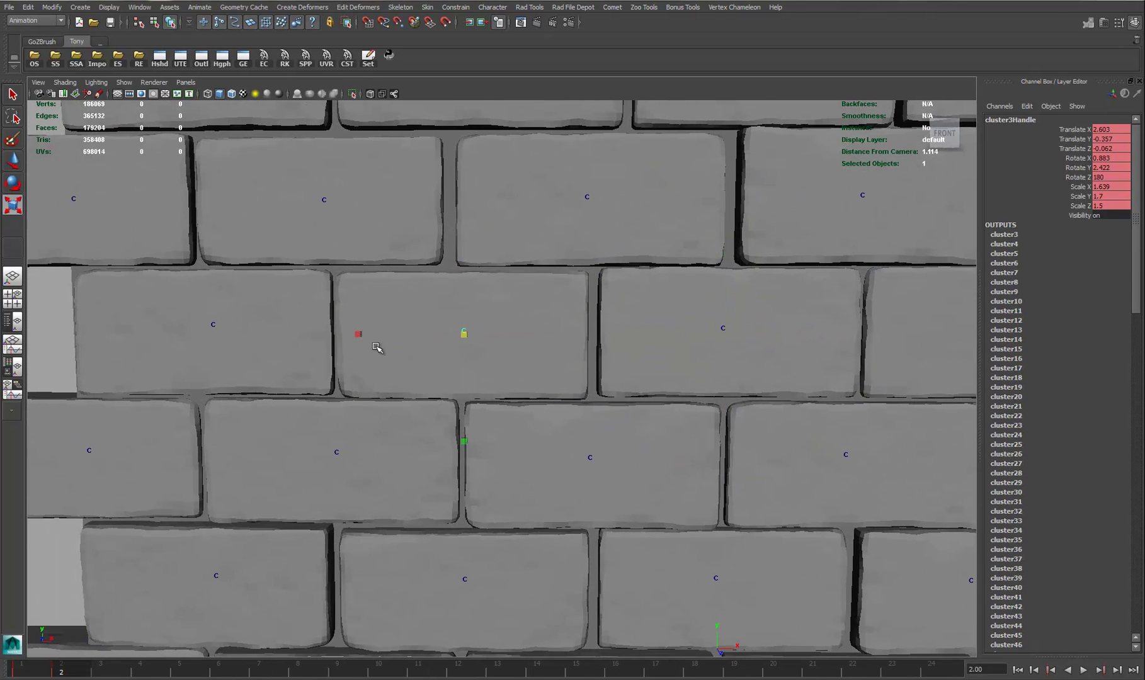
left_click_drag(357, 334, 376, 335)
key("w")
left_click_drag(527, 338, 531, 337)
middle_click_drag(533, 338, 619, 332)
- Widen the brick beside the narrowed one and align it to fill the remaining gap in the row
left_click(723, 329)
key("w")
middle_click_drag(806, 333, 780, 334)
right_click_drag(738, 346, 542, 363, "alt")
middle_click_drag(542, 363, 449, 308, "alt")
right_click_drag(449, 307, 561, 337, "alt")
left_click_drag(557, 183, 556, 188)
- Pull a mid-wall brick out of its slot and move a brick from the row below into that slot
left_click(460, 372)
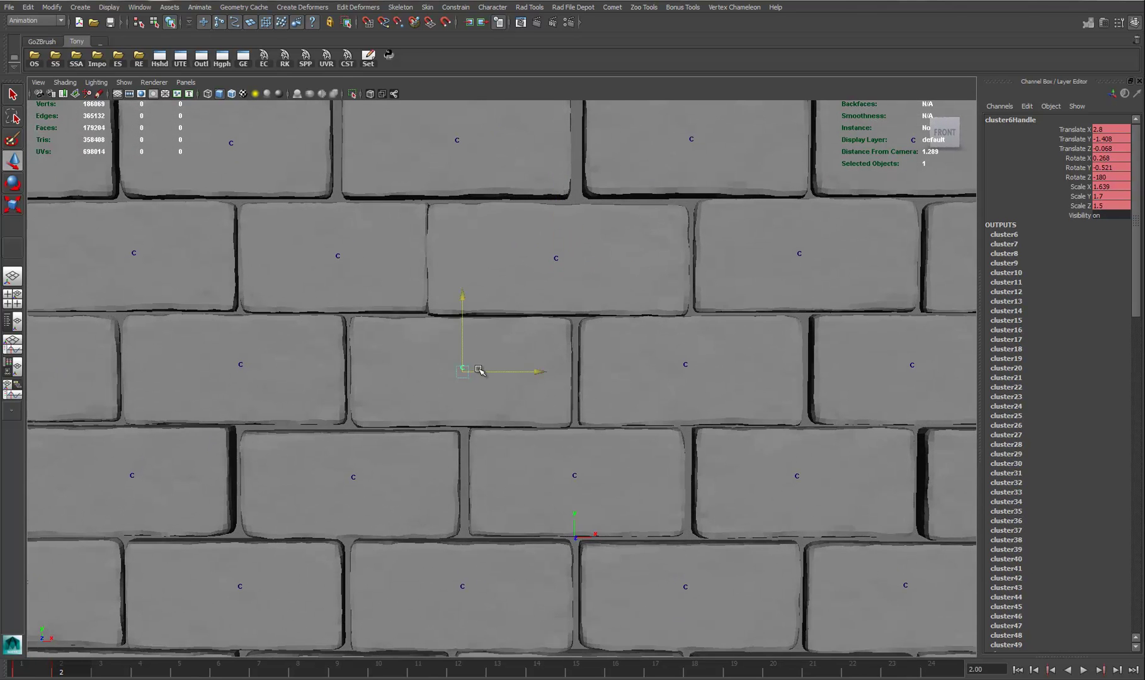
middle_click_drag(550, 376, 603, 388, "alt")
left_click_drag(517, 325, 519, 460)
middle_click_drag(519, 461, 512, 379, "alt")
left_click_drag(580, 443, 858, 419)
left_click(619, 405)
left_click_drag(620, 332, 620, 227)
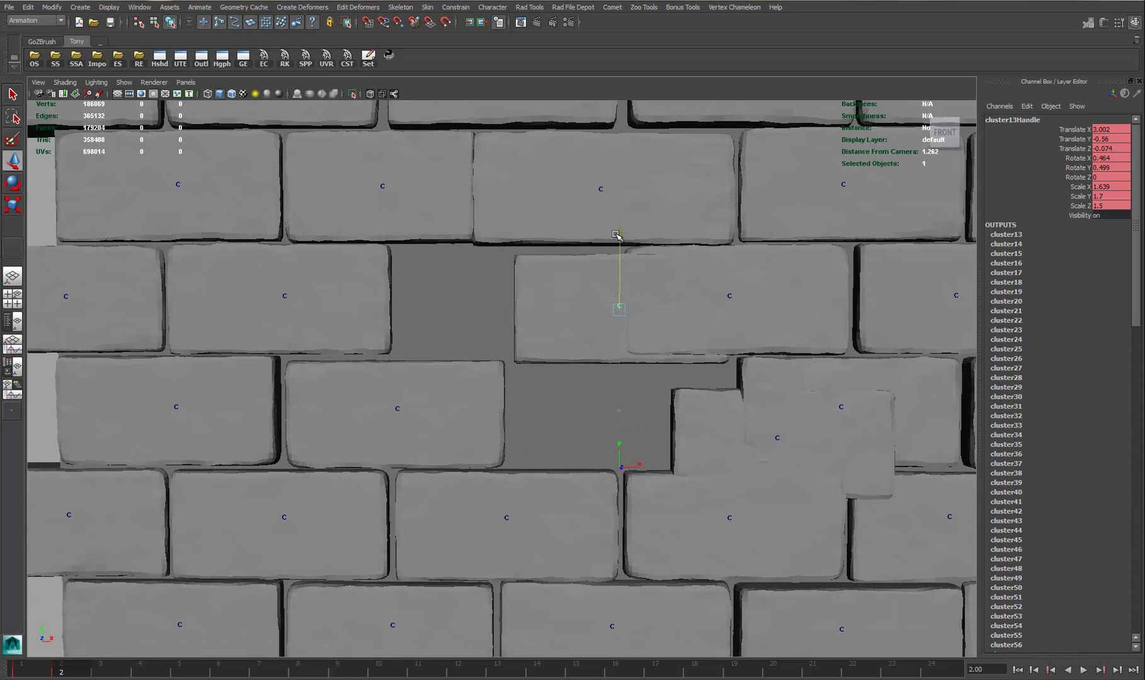
left_click_drag(696, 302, 556, 311)
- Place the displaced brick into the empty slot of the lower row to complete the swap
left_click(792, 434)
left_click_drag(858, 441, 693, 435)
left_click_drag(622, 363, 623, 342)
right_click_drag(623, 342, 458, 350, "alt")
left_click_drag(457, 351, 432, 342, "alt")
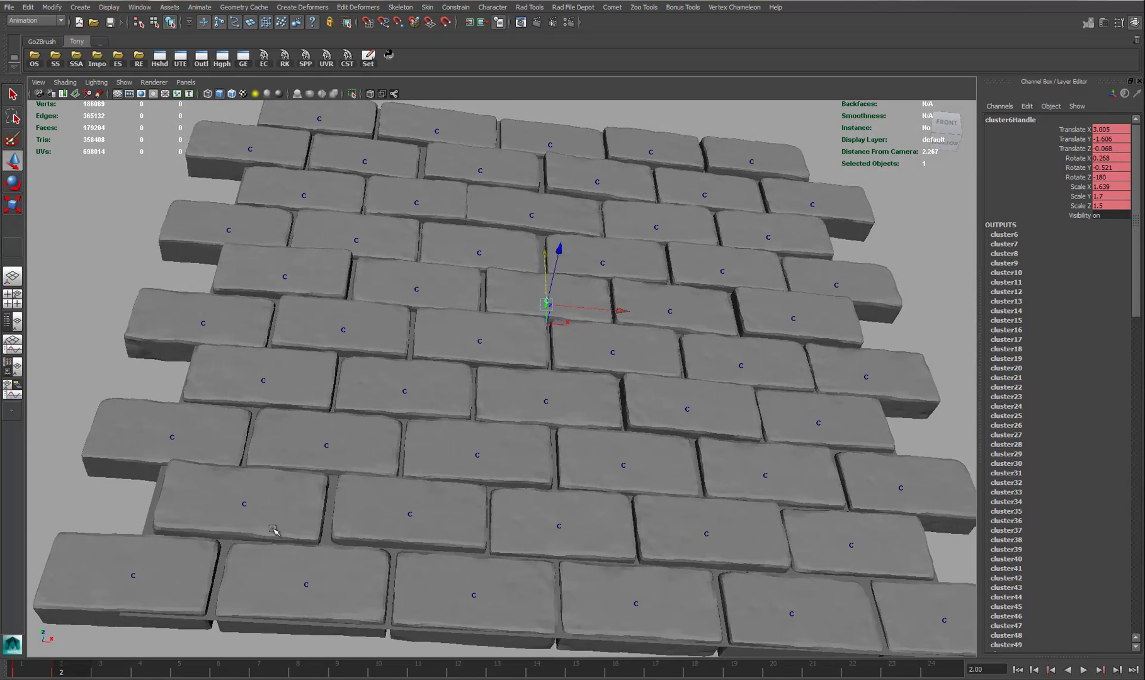
- Advance the timeline to frame 7 and examine how the bricks sit relative to the plane
left_click_drag(283, 522, 239, 503, "alt")
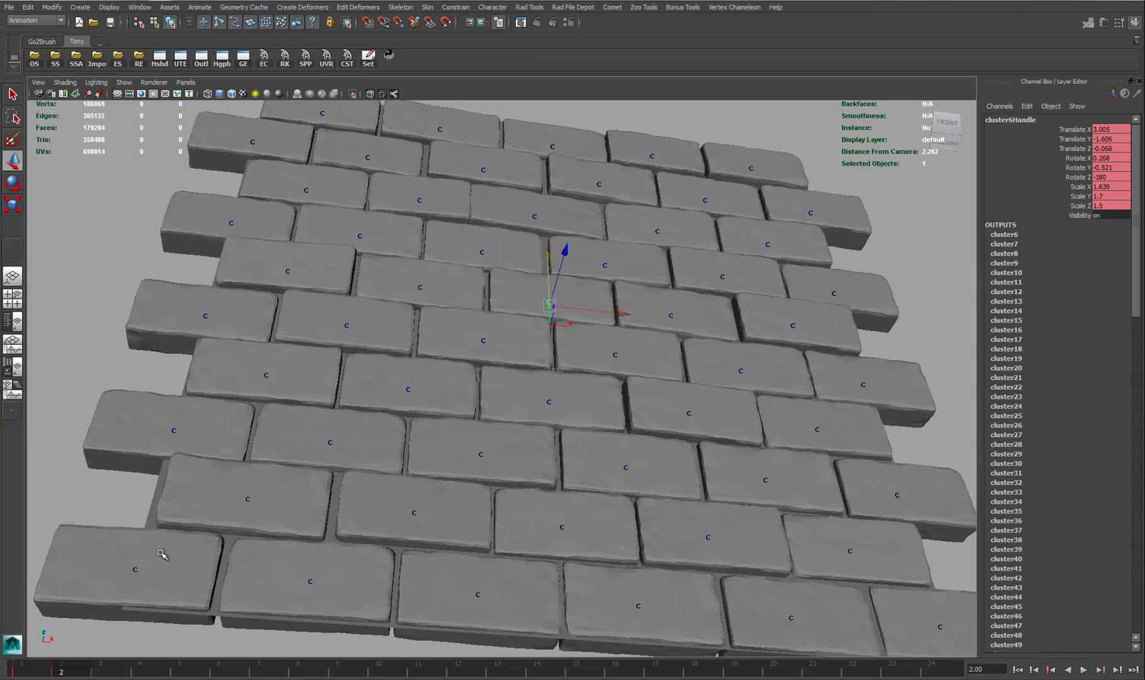
left_click_drag(95, 673, 272, 662)
mouse_move(496, 373)
left_mouse_down("alt")
mouse_move(495, 361)
mouse_move(491, 378)
left_mouse_up("alt")
middle_click_drag(492, 378, 427, 340, "alt")
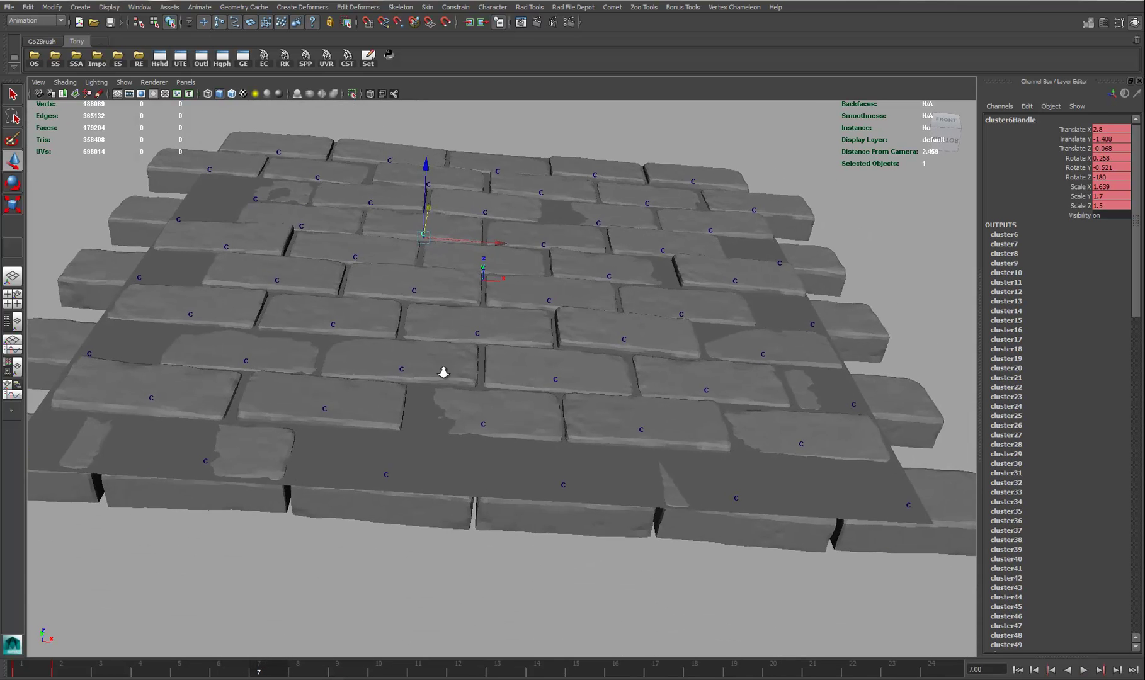
right_click_drag(427, 341, 447, 372, "alt")
- At frame 8, raise a sunken bottom-row brick through the plane, tilt it slightly and fine-tune its depth
mouse_move(283, 674)
left_mouse_down()
mouse_move(310, 673)
mouse_move(193, 664)
mouse_move(299, 670)
left_mouse_up()
middle_click_drag(455, 437, 518, 407, "alt")
left_click(444, 459)
left_click_drag(447, 401, 447, 390)
key("e")
left_click_drag(525, 392, 520, 389)
key("w")
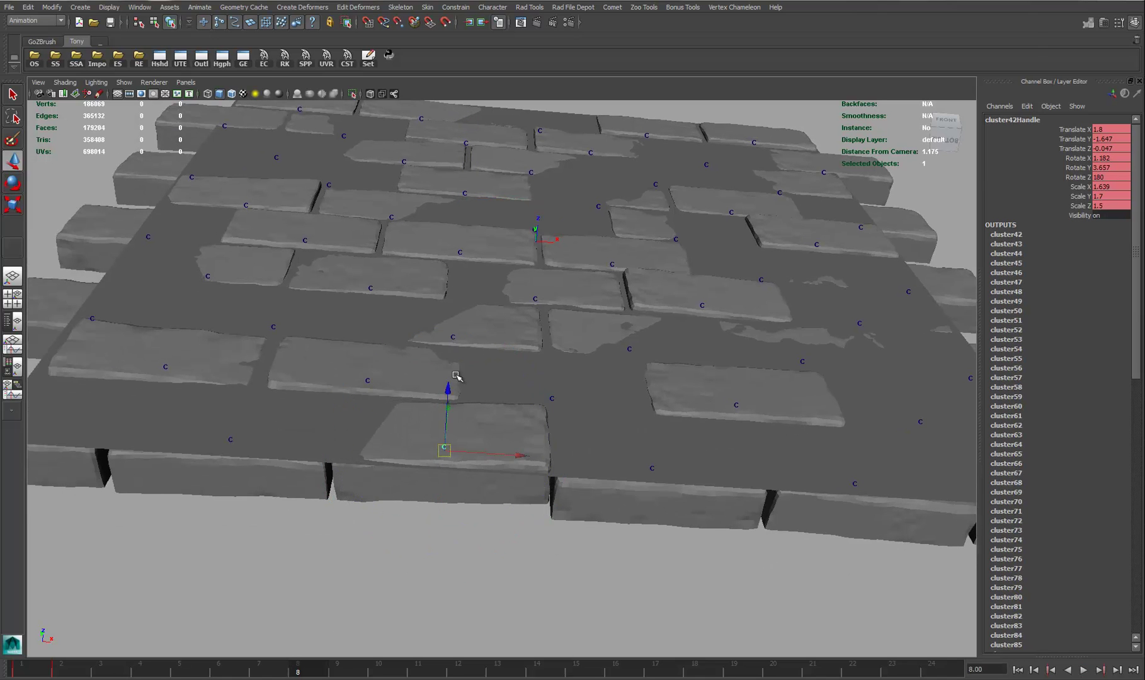
left_click_drag(449, 392, 450, 399)
- Raise the neighbouring bottom-row brick through the plane and adjust the depth of a brick in the middle of the wall
left_click_drag(605, 495, 580, 427, "alt")
left_click(548, 433)
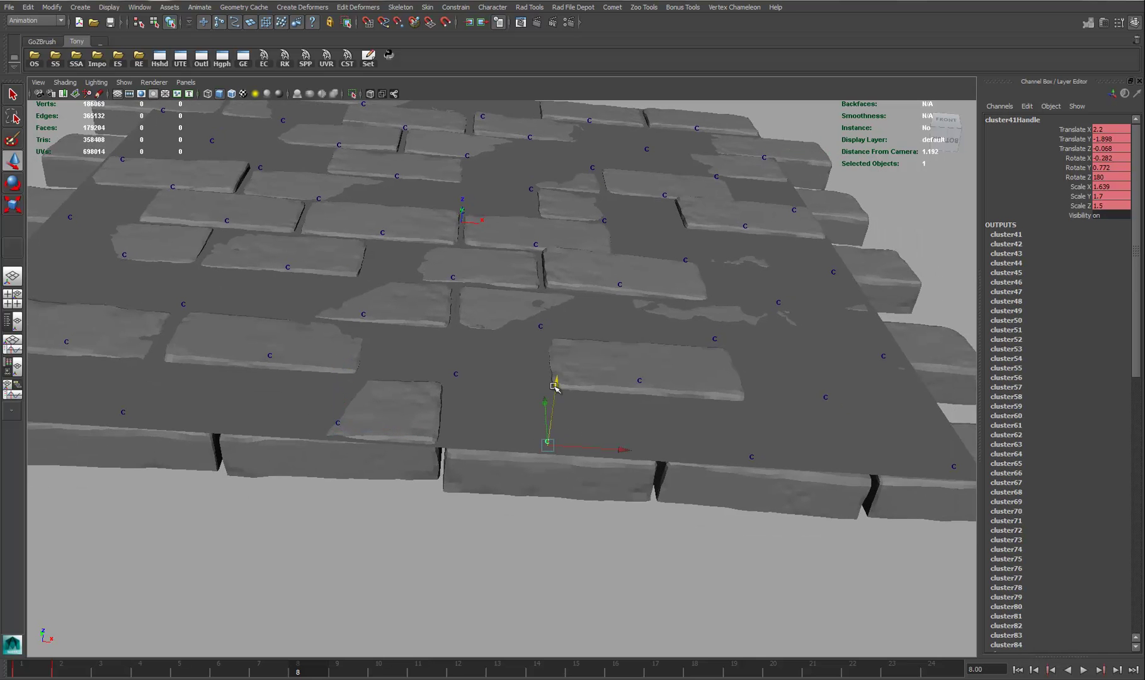
left_click_drag(557, 382, 557, 366)
left_click_drag(564, 264, 588, 322, "alt")
middle_click_drag(589, 323, 640, 413, "alt")
left_click(597, 449)
left_click_drag(567, 460, 619, 507, "alt")
left_click_drag(686, 535, 684, 529)
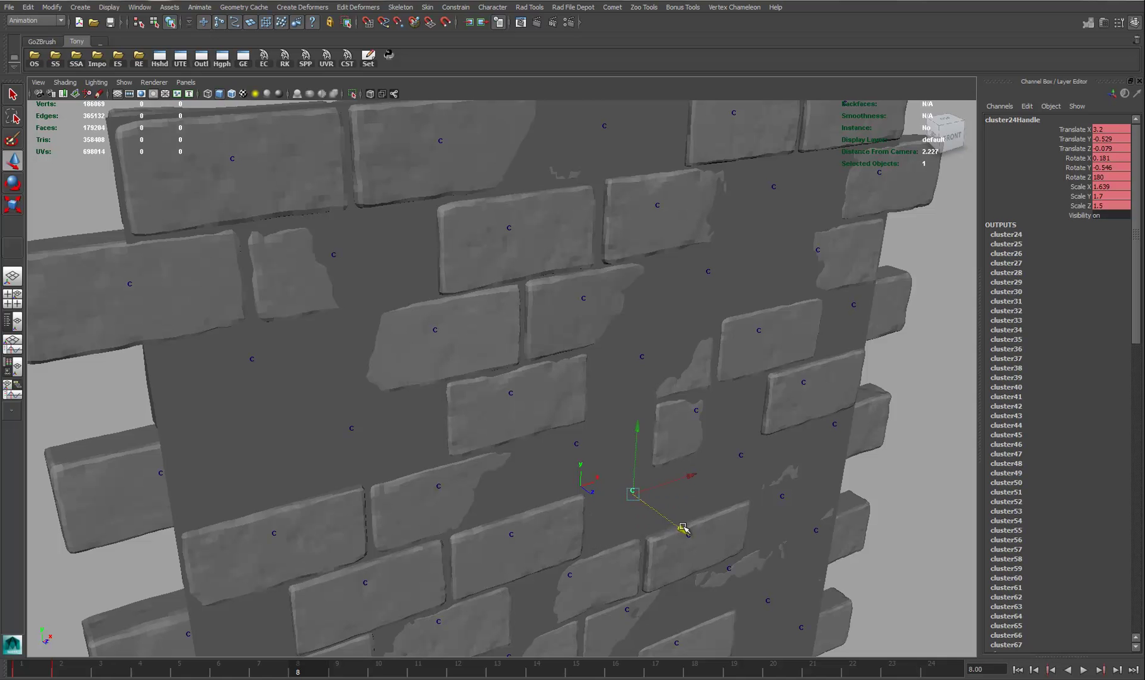
- Rotate a partly sunken brick in the middle of the wall to a Rotate Y of about -3.02
left_click(511, 535)
key("e")
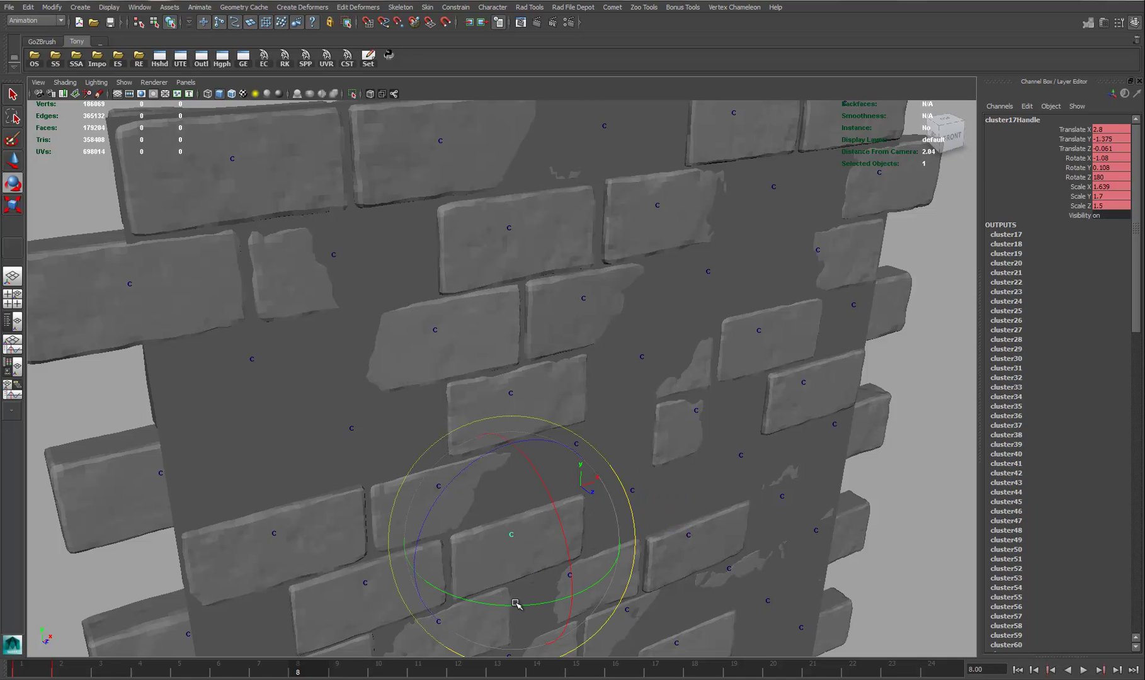
left_click_drag(520, 606, 524, 604)
middle_click_drag(544, 187, 581, 340, "alt")
scroll(545, 339, "up", 2)
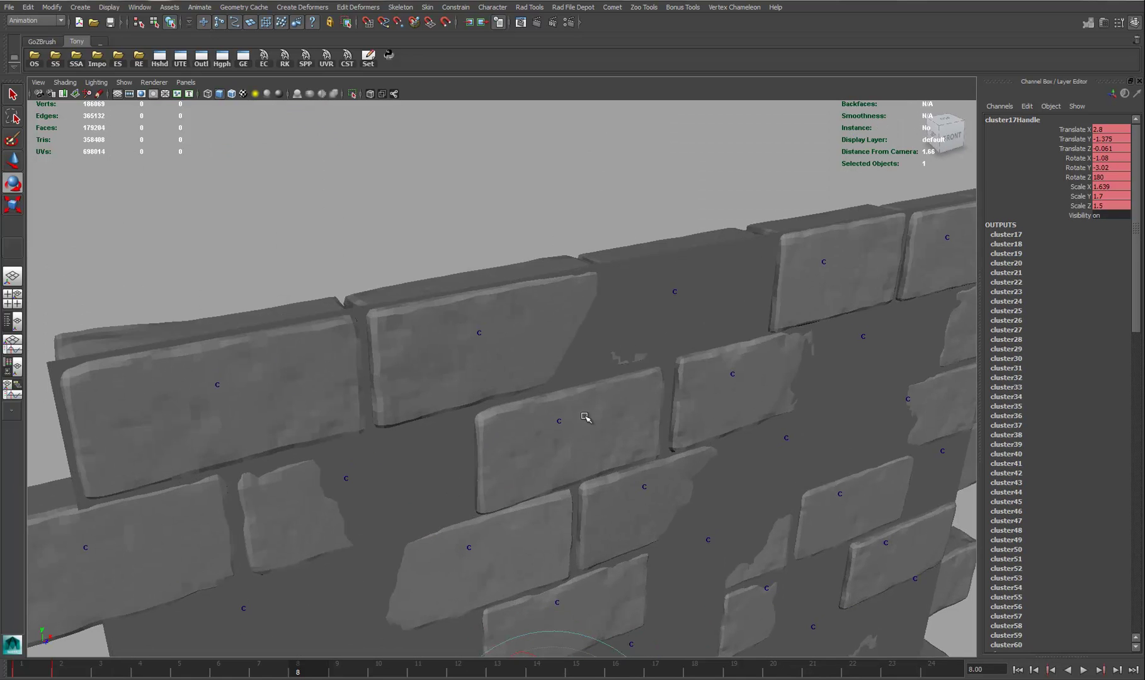
- Pull a brick in the second row from the top farther out of the plane
left_click(559, 421)
key("w")
left_click_drag(601, 460, 608, 483)
right_click_drag(608, 484, 528, 455, "alt")
left_click_drag(528, 455, 447, 427, "alt")
right_click_drag(448, 427, 378, 441, "alt")
middle_click_drag(340, 592, 355, 521, "alt")
left_click_drag(356, 522, 389, 548, "alt")
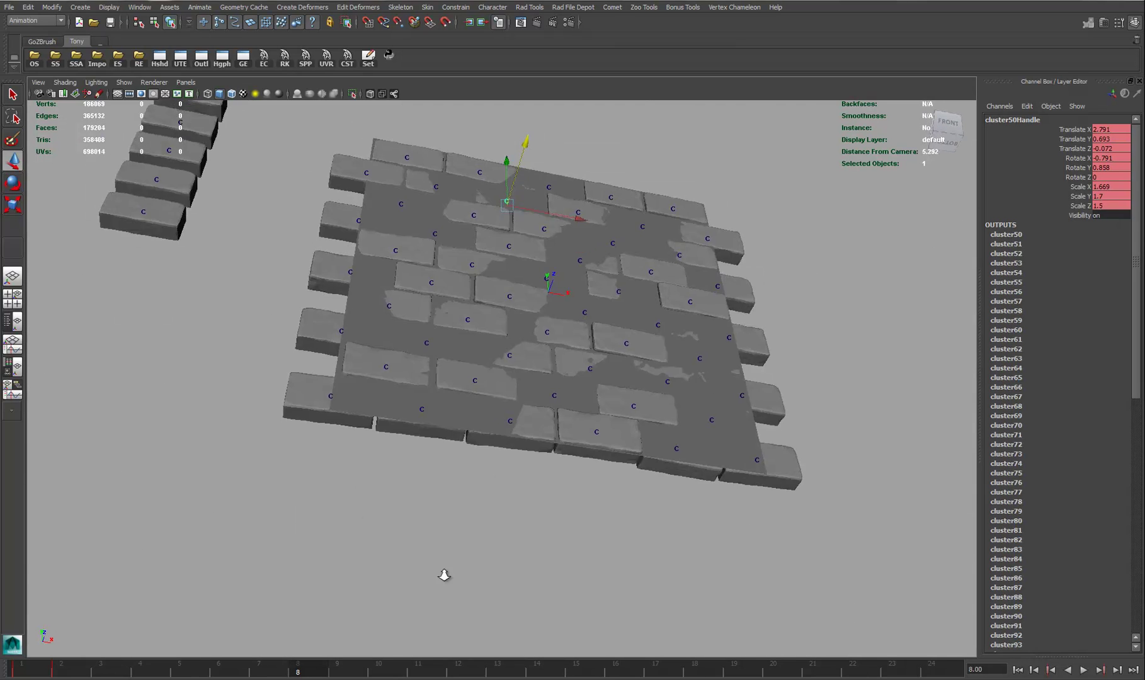
- Go to frame 6 and compare the transform values of the two green end bricks in the second row
right_click_drag(388, 548, 242, 648, "alt")
left_click(219, 671)
left_click_drag(542, 235, 471, 268, "alt")
middle_click_drag(470, 266, 472, 269, "alt")
left_click(235, 140)
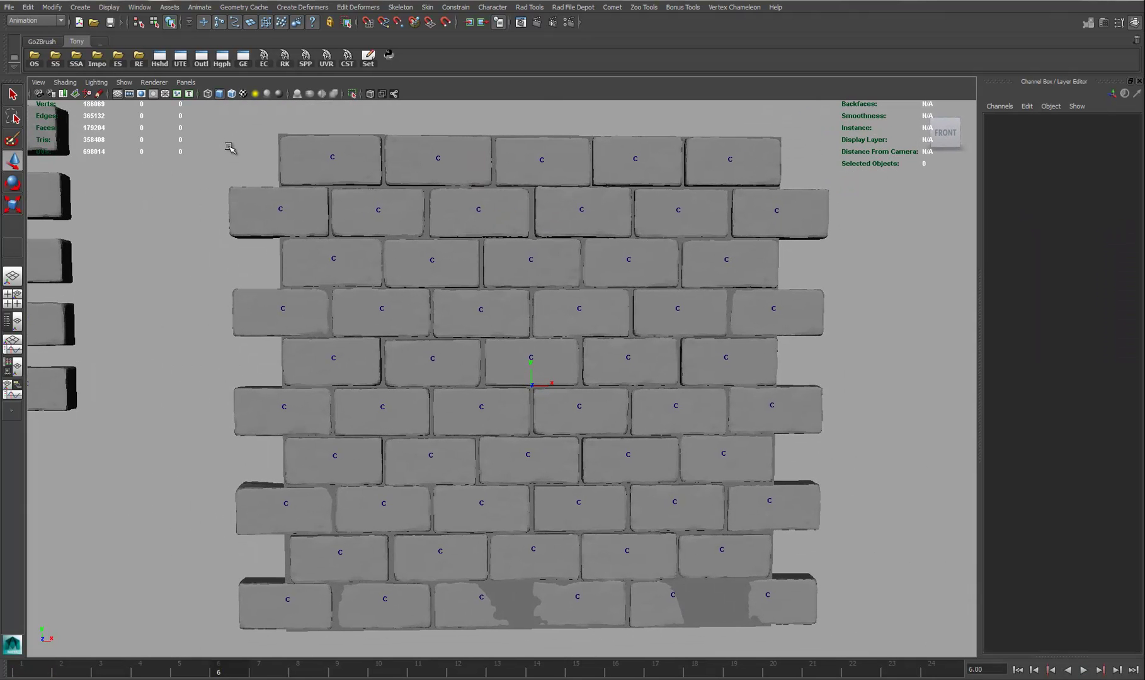
left_click(281, 209)
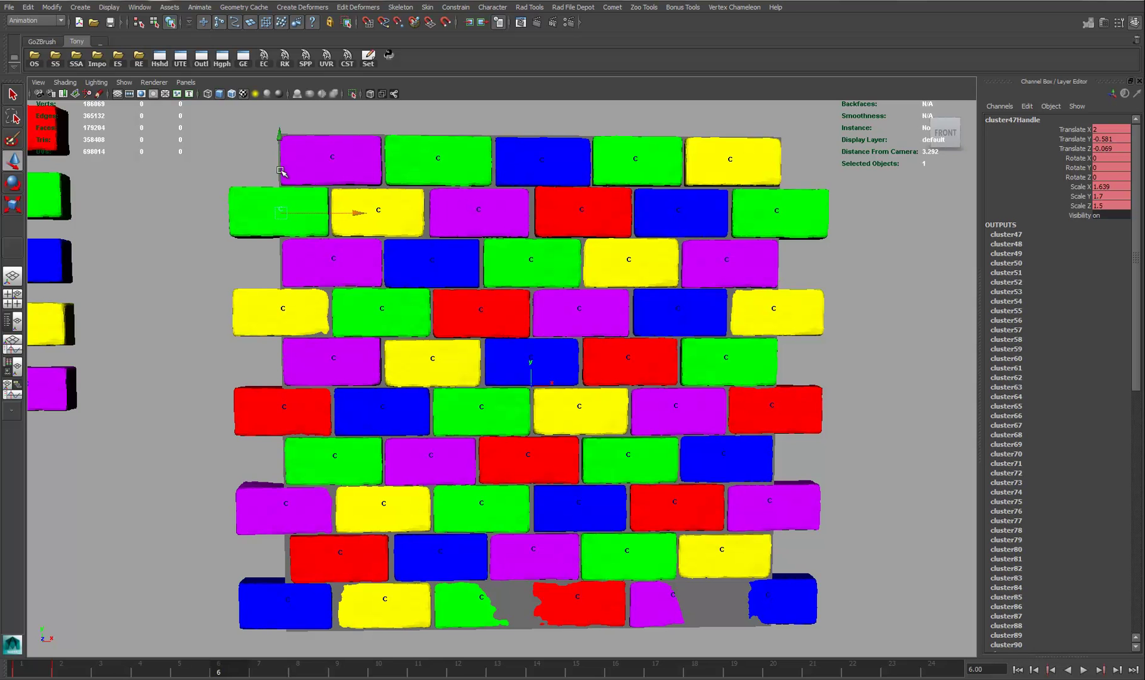
key("4")
key("5")
mouse_move(294, 237)
middle_mouse_down("alt")
mouse_move(287, 267)
mouse_move(281, 259)
middle_mouse_up("alt")
right_click_drag(281, 259, 342, 237, "alt")
scroll(341, 237, "down", 3)
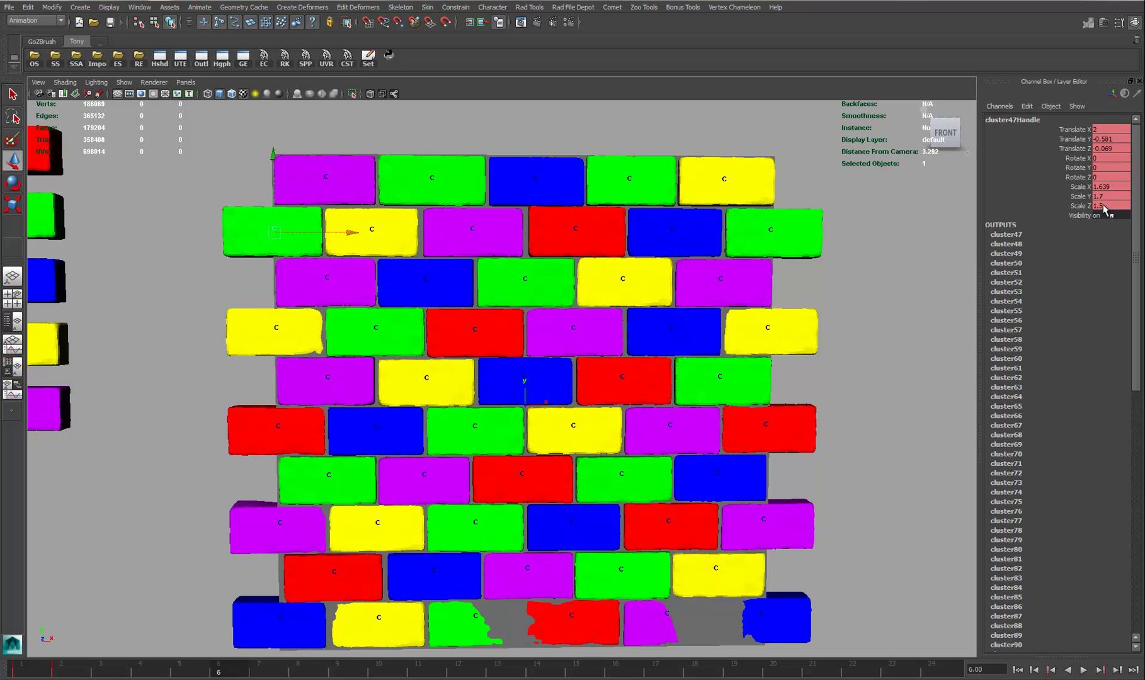
left_click_drag(779, 223, 760, 244)
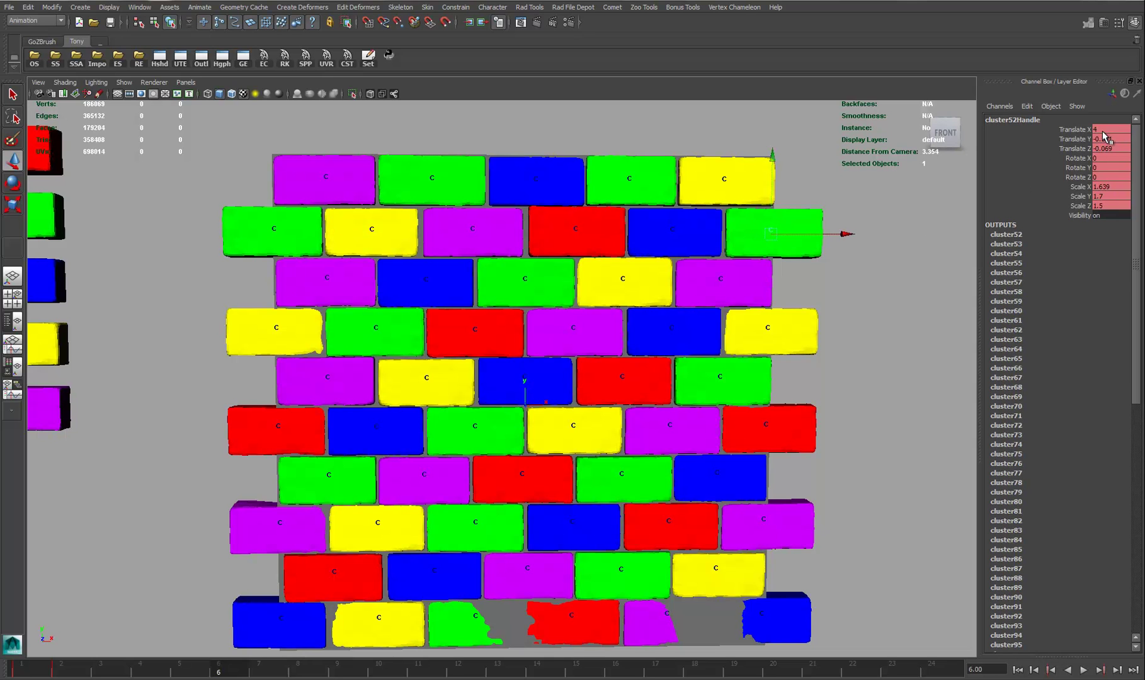
- Select the faces of the two green end bricks in the second row and create a set from them
left_click_drag(808, 355, 767, 376, "alt")
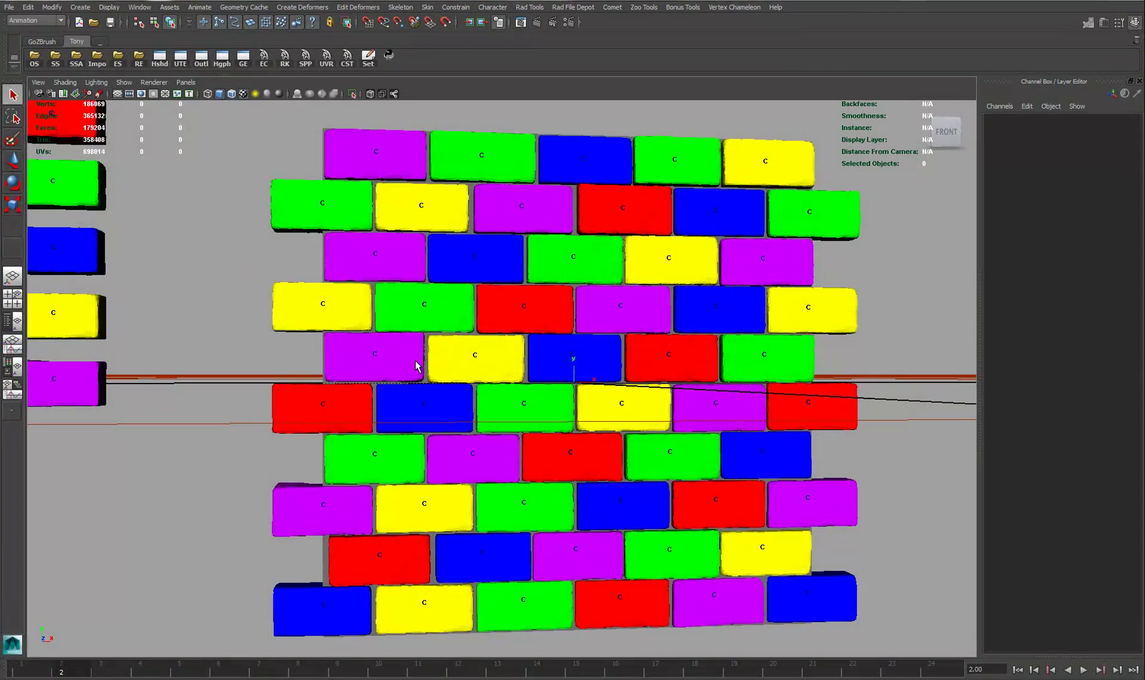
left_click_drag(486, 348, 486, 320, "alt")
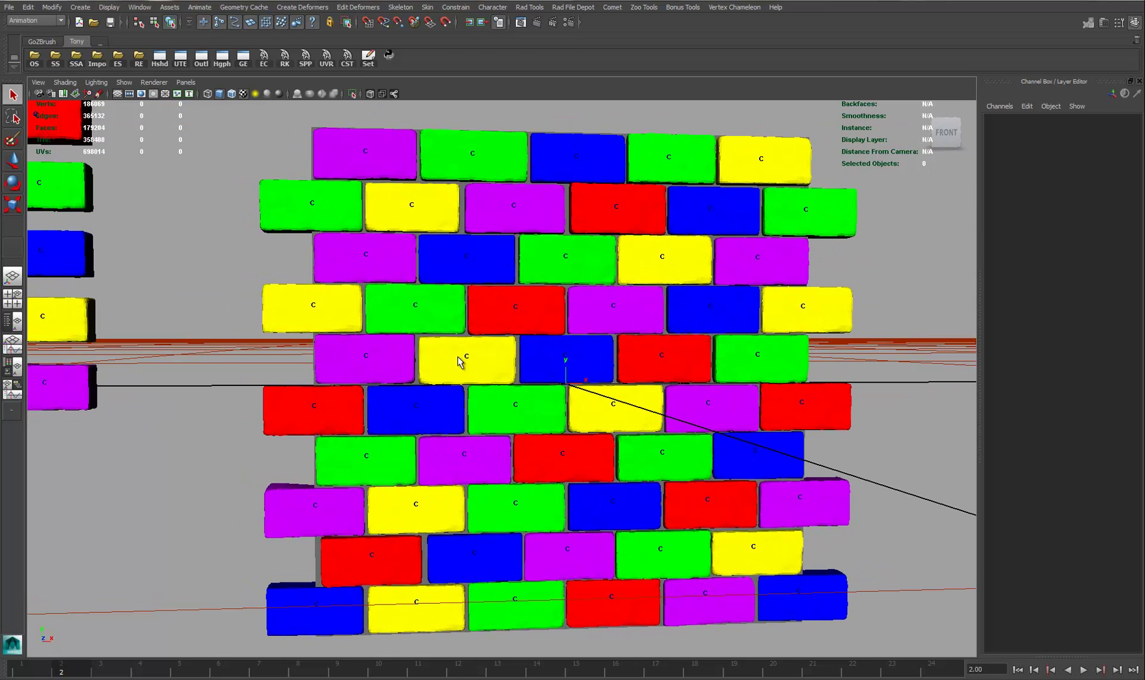
right_click_drag(282, 208, 278, 222)
left_click(279, 225)
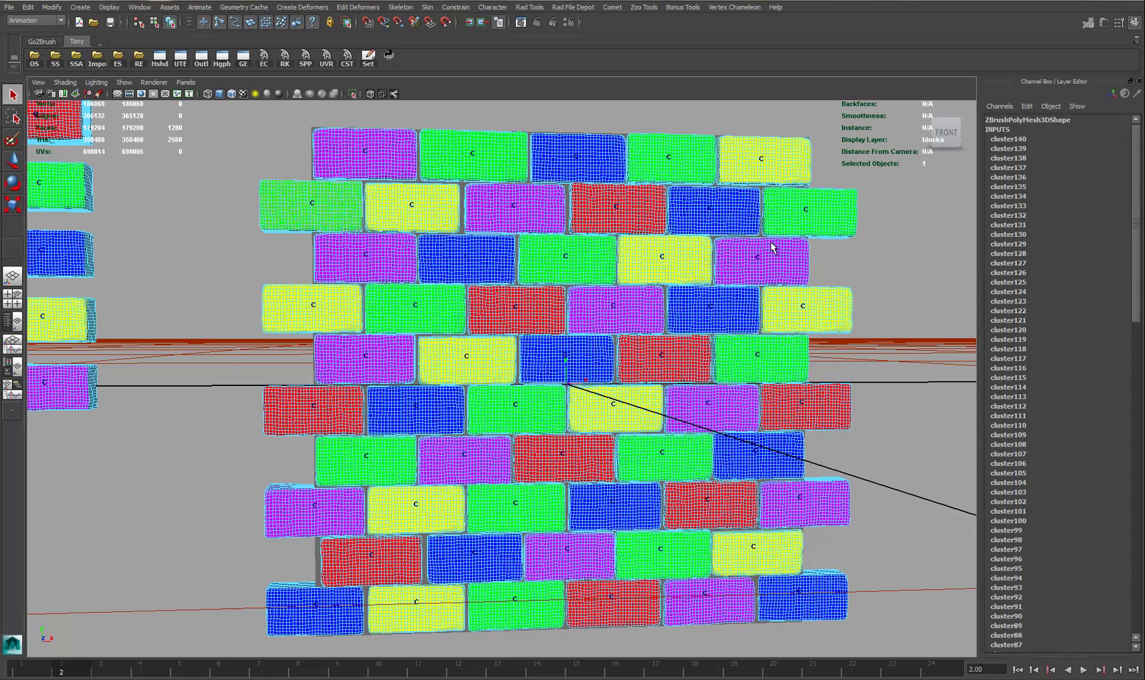
left_click(839, 225, "shift")
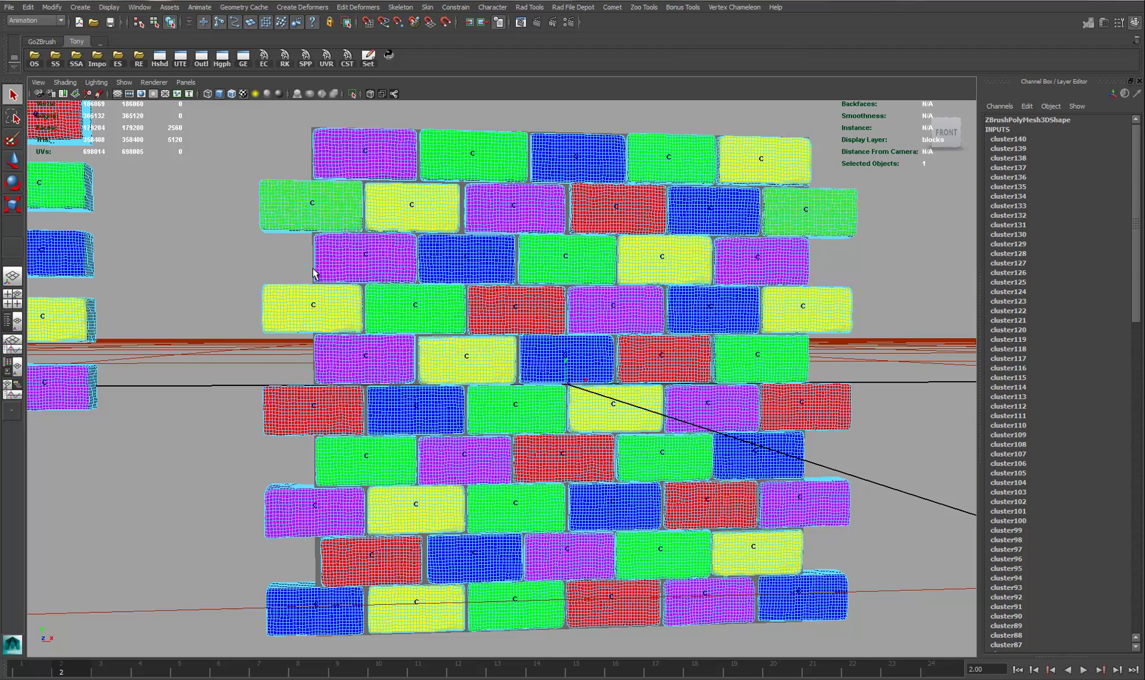
left_click(80, 7)
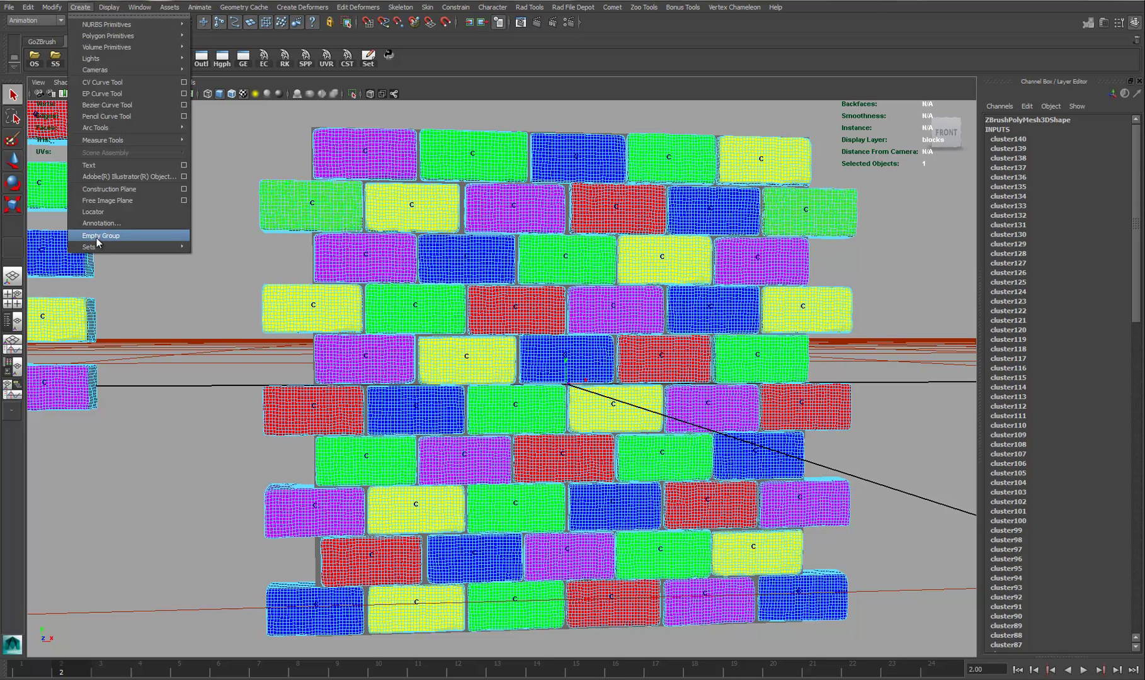
mouse_move(97, 246)
left_click(230, 254)
- Select the faces of the two yellow end bricks in the fourth row and create a set from them
left_click(285, 315)
left_click(832, 327, "shift")
left_click(369, 59)
- Select the faces of the red end-brick pair in the sixth row and the purple pair in the eighth row in turn
left_click(281, 418)
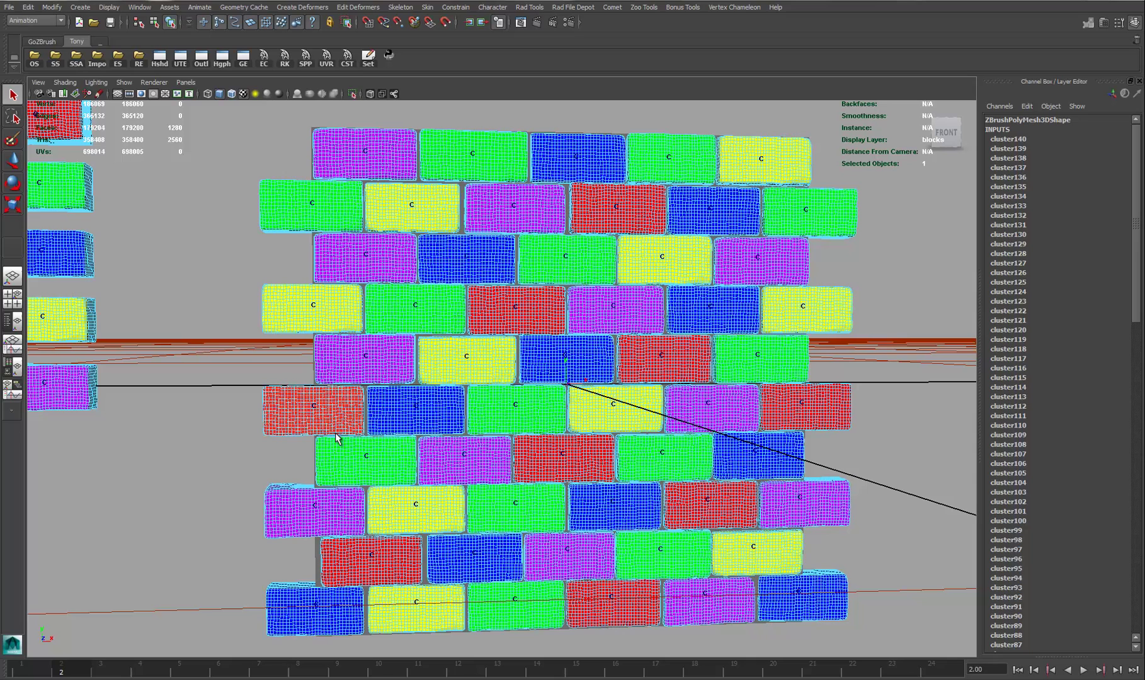
left_click(846, 413, "shift")
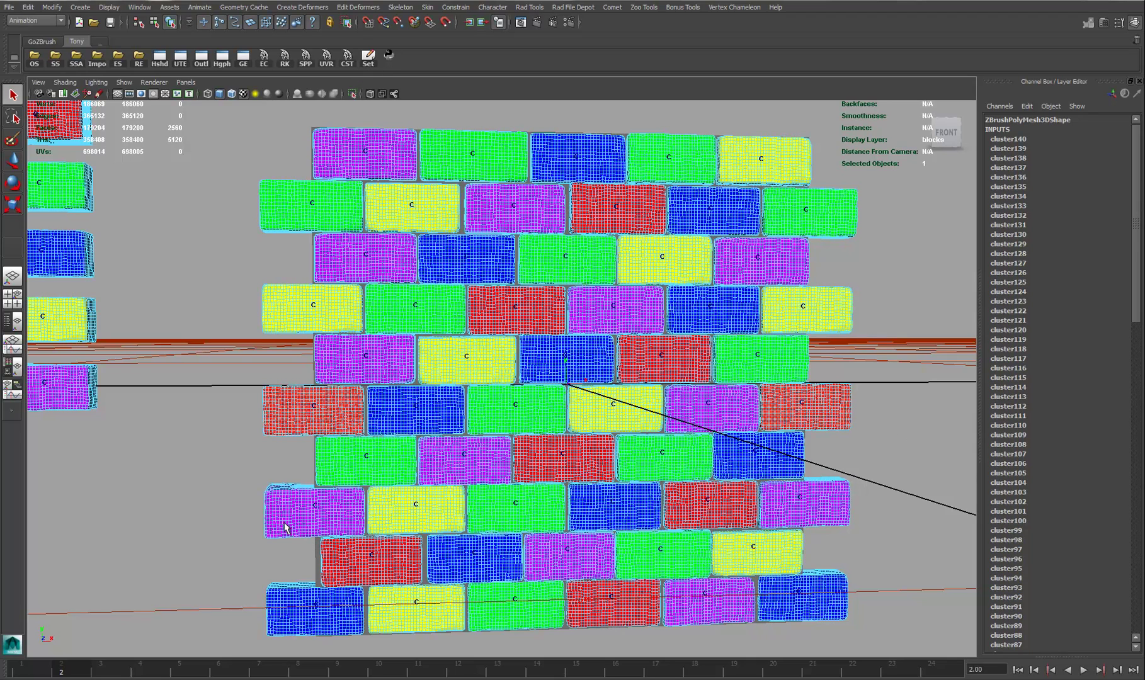
left_click(343, 533)
left_click(830, 507, "shift")
- Show the wall in wireframe, select the faces of the bottom row's two end bricks and return to object mode
key("4")
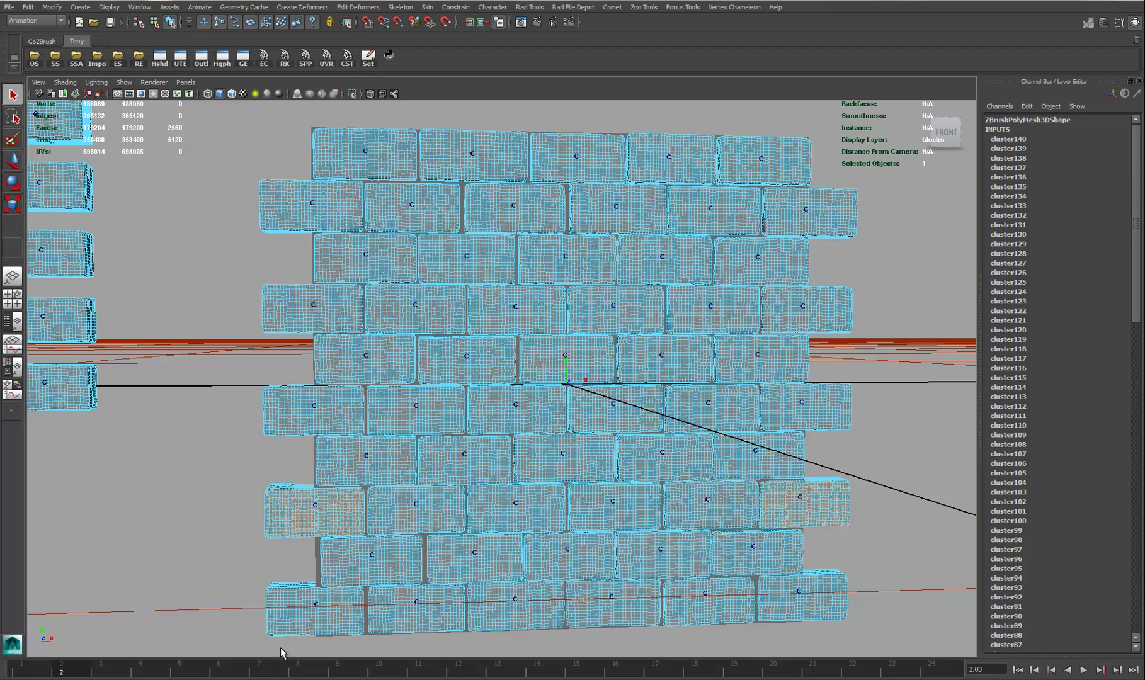
left_click(293, 622)
left_click(804, 606, "shift")
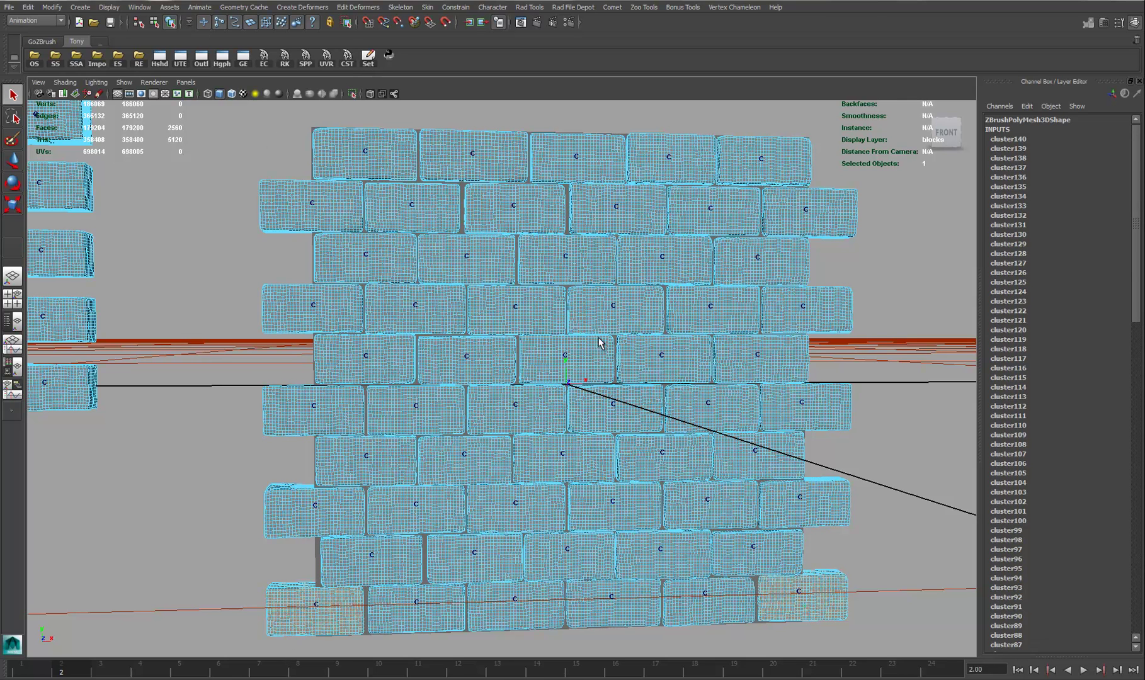
key("F8")
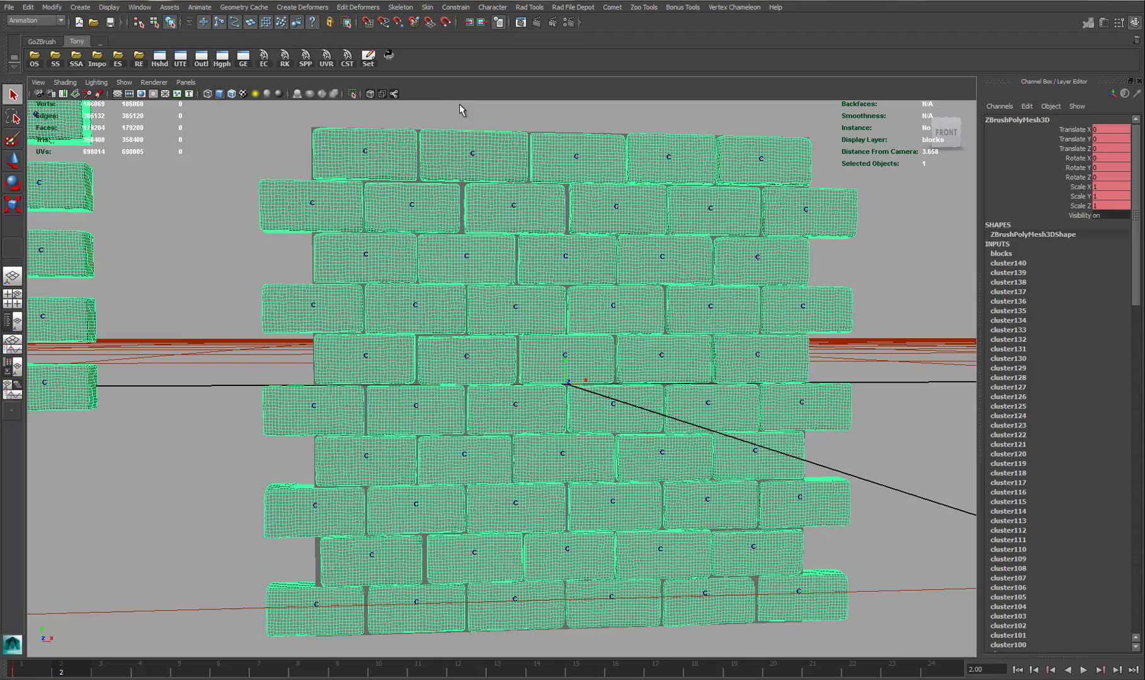
- Try to export the selected brick wall to the obj folder as tst_demo_pattern_a.obj
left_click(271, 143)
left_click(338, 156)
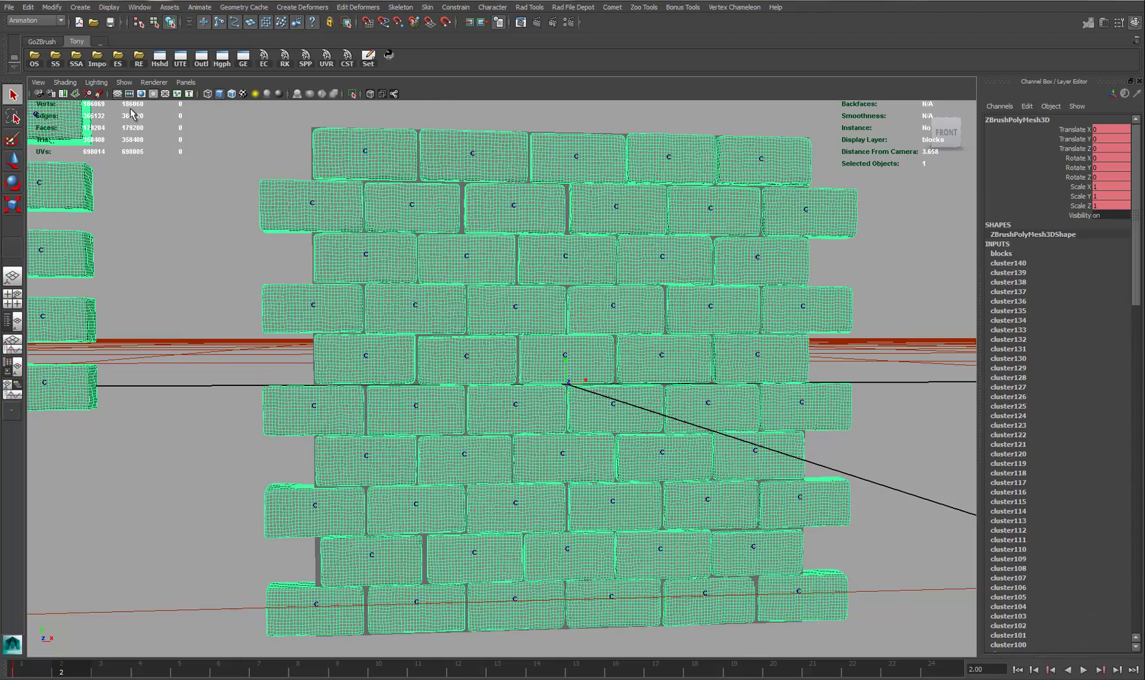
left_click(117, 62)
left_click(205, 251)
left_click(429, 239)
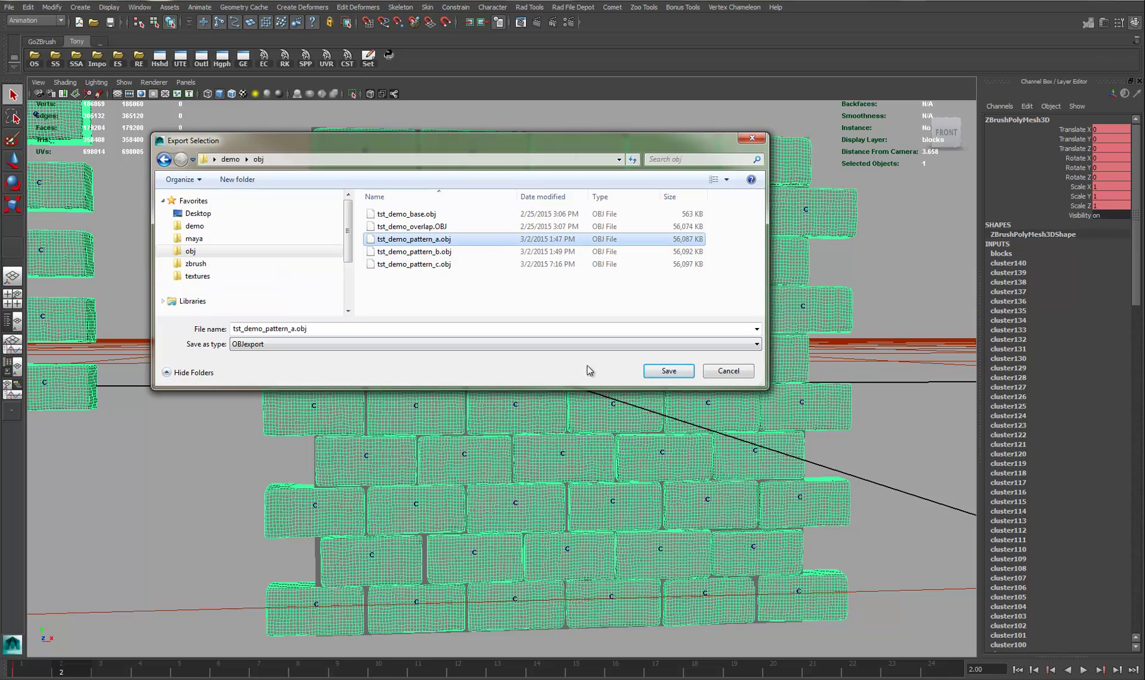
left_click(712, 375)
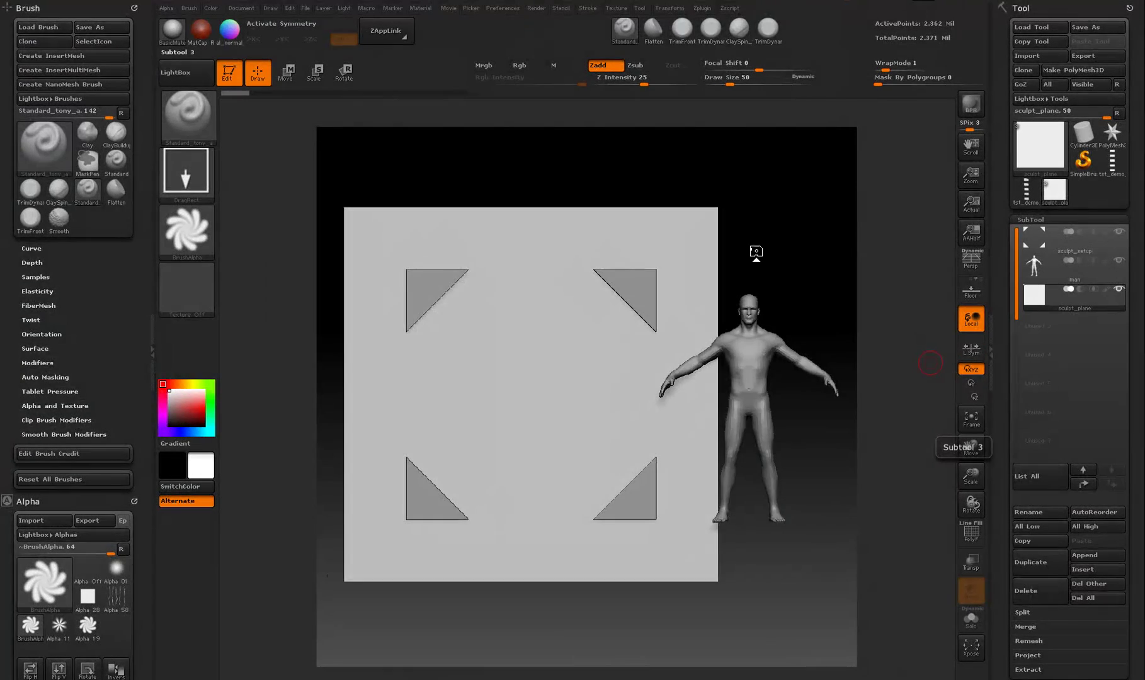
- Switch to ZBrush and stamp the swirl alpha at several sizes across the sculpt plane with WrapMode 1 and Z Intensity 25
mouse_move(756, 252)
left_mouse_down()
mouse_move(739, 260)
mouse_move(764, 274)
mouse_move(766, 262)
left_mouse_up()
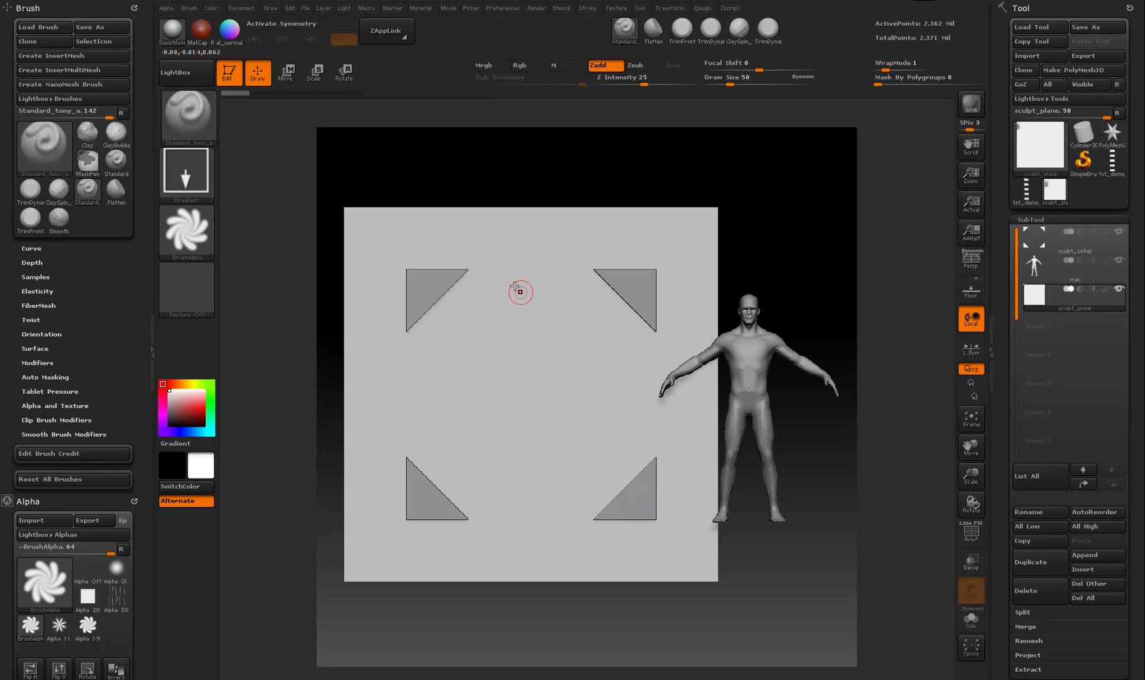
left_click_drag(487, 270, 543, 270)
left_click_drag(402, 346, 441, 360)
mouse_move(652, 439)
left_mouse_down()
mouse_move(601, 490)
mouse_move(527, 425)
mouse_move(596, 416)
left_mouse_up()
left_click_drag(599, 347, 643, 372)
left_click_drag(460, 322, 504, 337)
left_click_drag(598, 405, 652, 401)
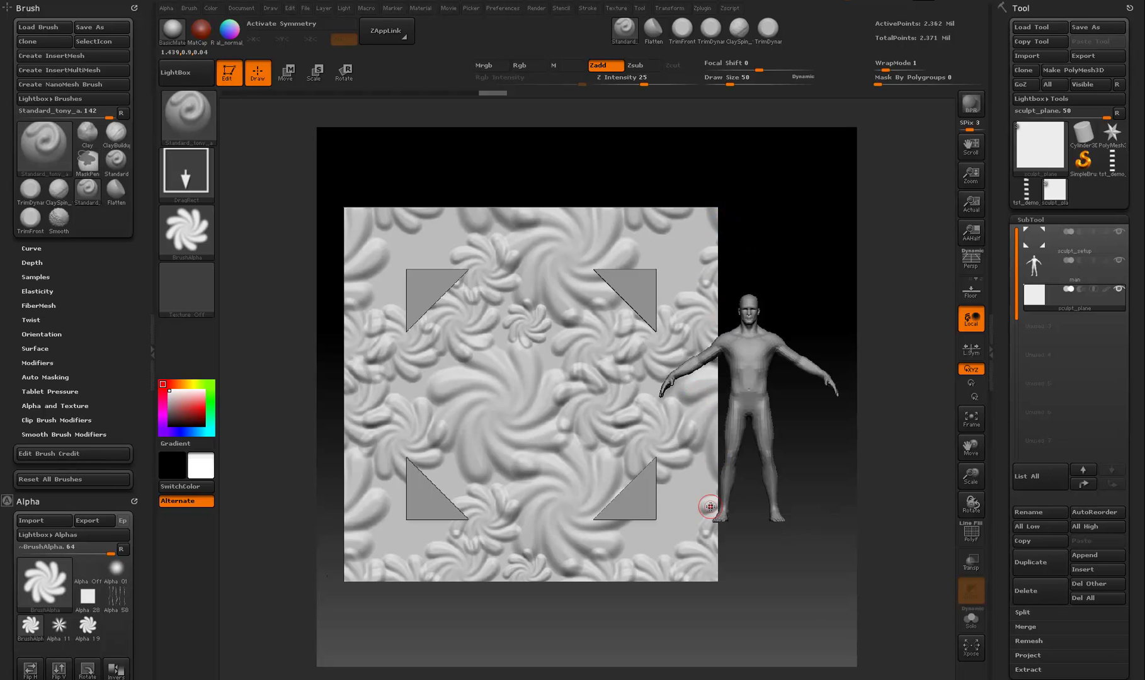
mouse_move(653, 514)
left_mouse_down()
mouse_move(685, 515)
mouse_move(703, 470)
left_mouse_up()
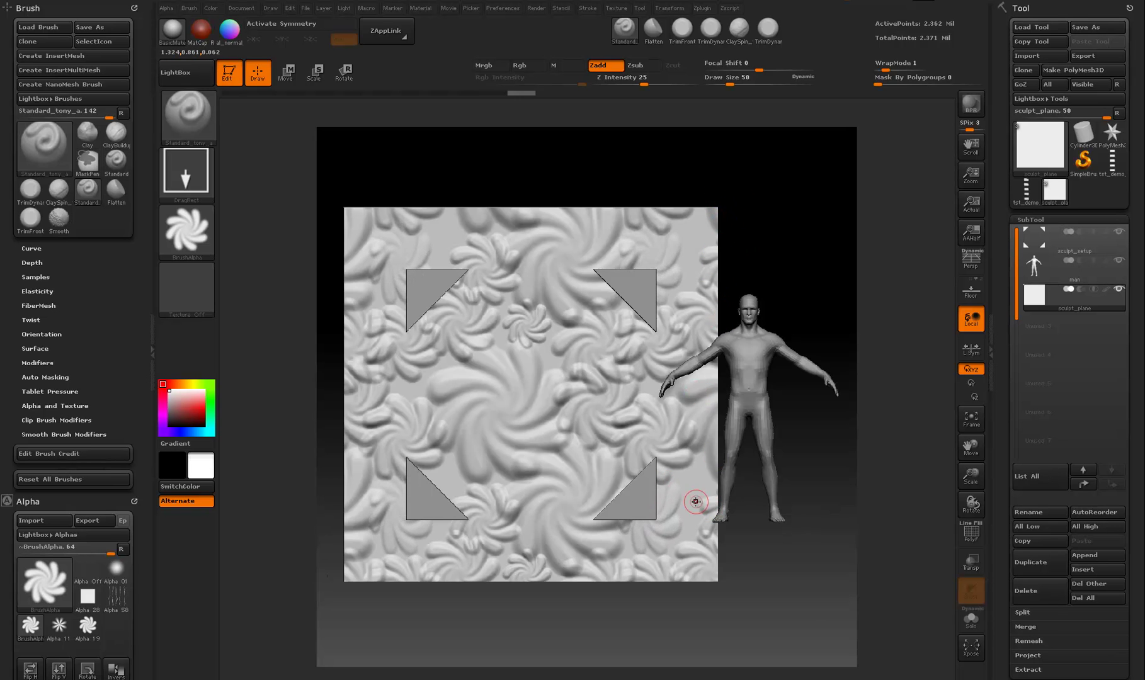
- Frame the view on the sculpt_setup subtool, hide it and make sculpt_plane the active subtool
mouse_move(767, 259)
left_mouse_down()
mouse_move(779, 274)
mouse_move(795, 266)
mouse_move(831, 229)
mouse_move(786, 256)
mouse_move(801, 278)
mouse_move(819, 242)
left_mouse_up()
left_click(1042, 246)
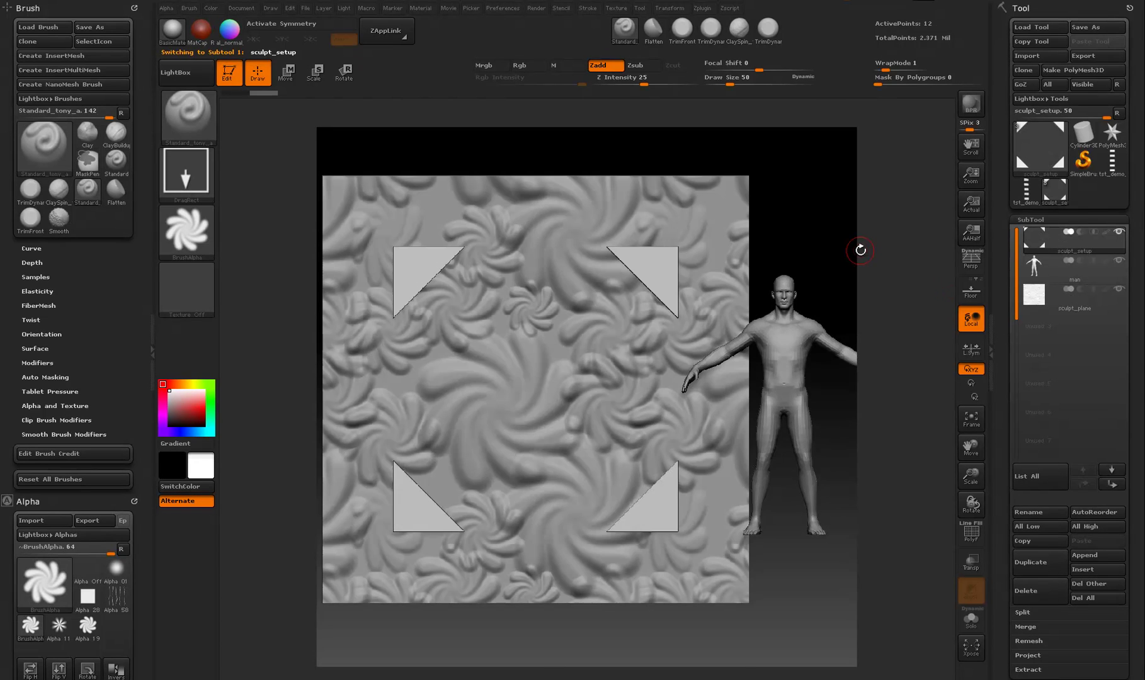
key("f")
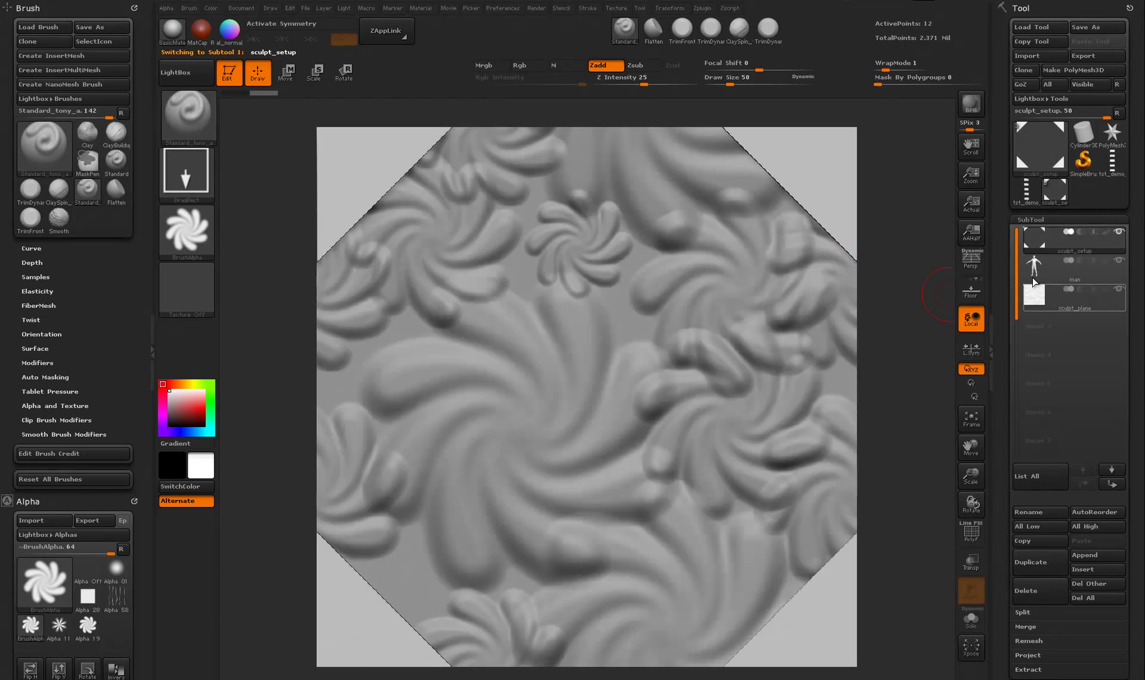
left_click(1119, 233)
left_click(1054, 305)
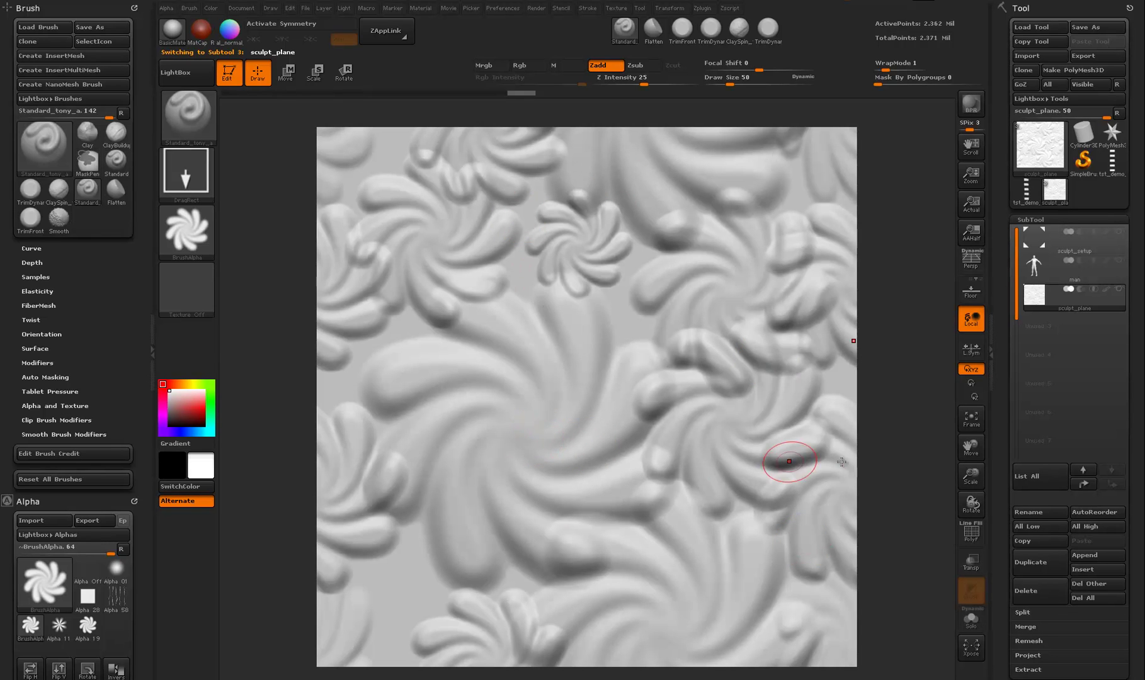
left_click_drag(902, 410, 856, 277, "alt")
left_click_drag(795, 350, 807, 349)
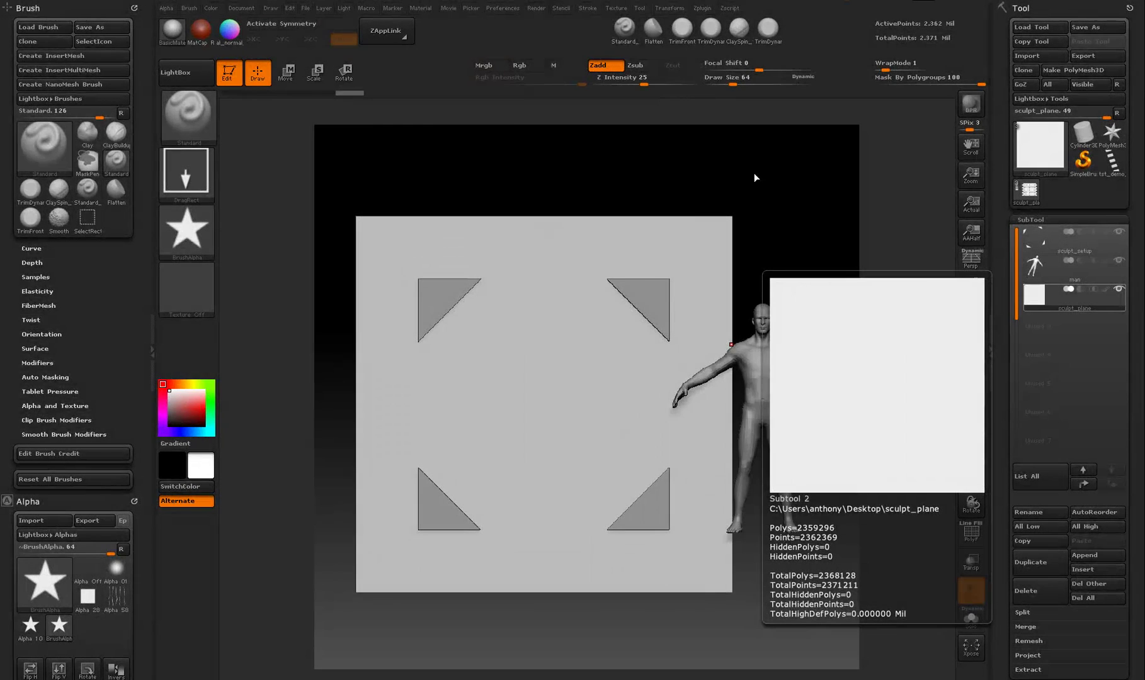
- Append the tst_demo_overlap brick mesh to the sculpt plane's subtools and make it active
left_click_drag(756, 178, 787, 215)
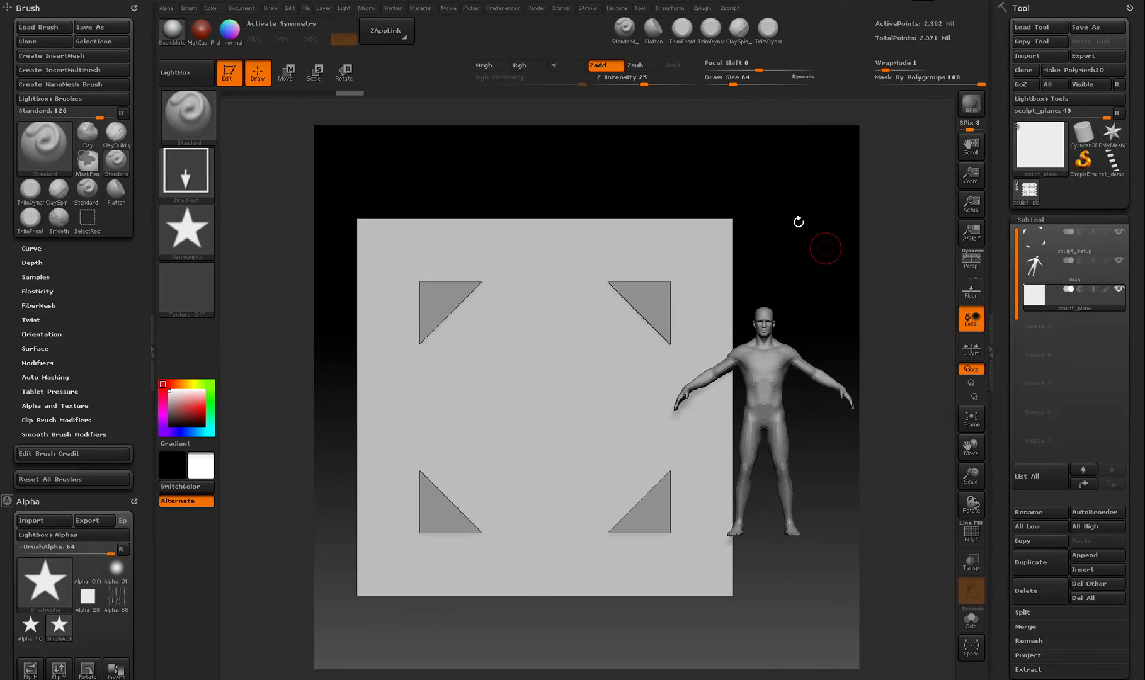
left_click(1104, 557)
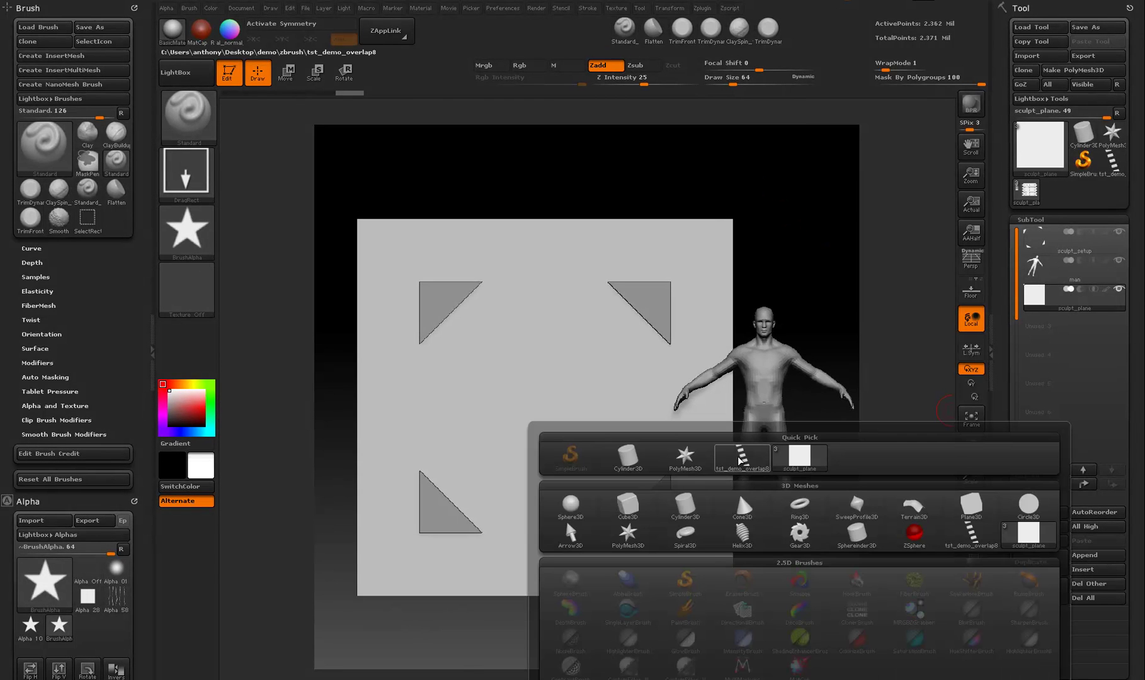
left_click_drag(581, 170, 640, 171, "alt")
left_click(1073, 326)
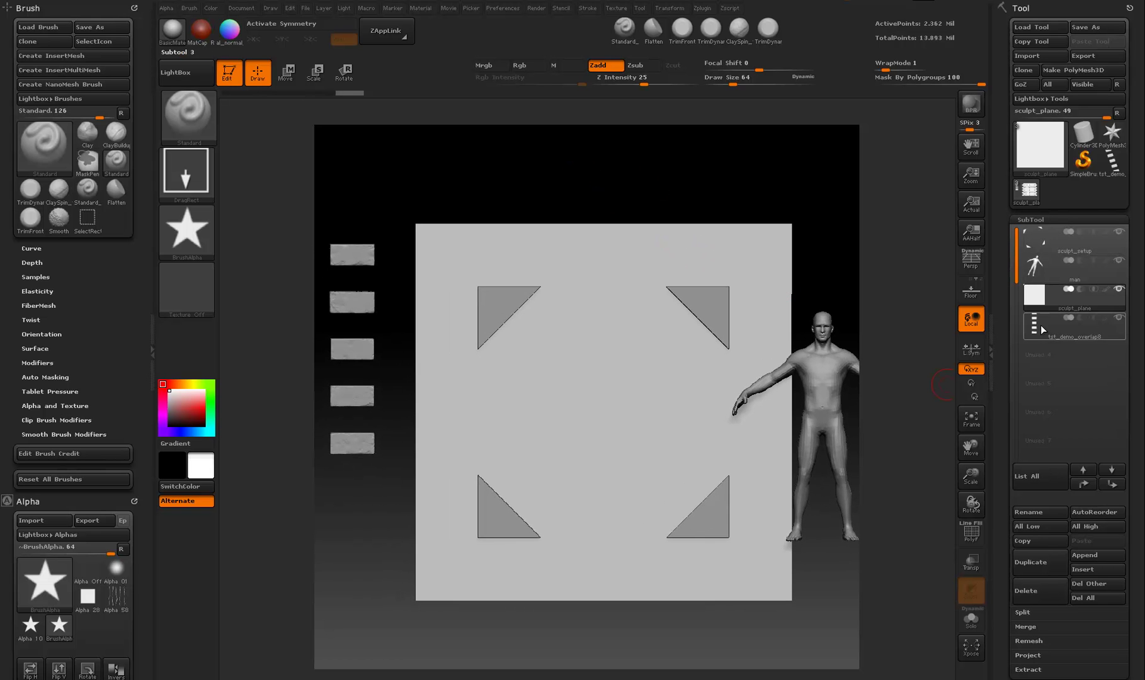
- Set the brick subtool to subdivision level 4 and import tst_demo_pattern_a.obj onto it
left_click(1042, 219)
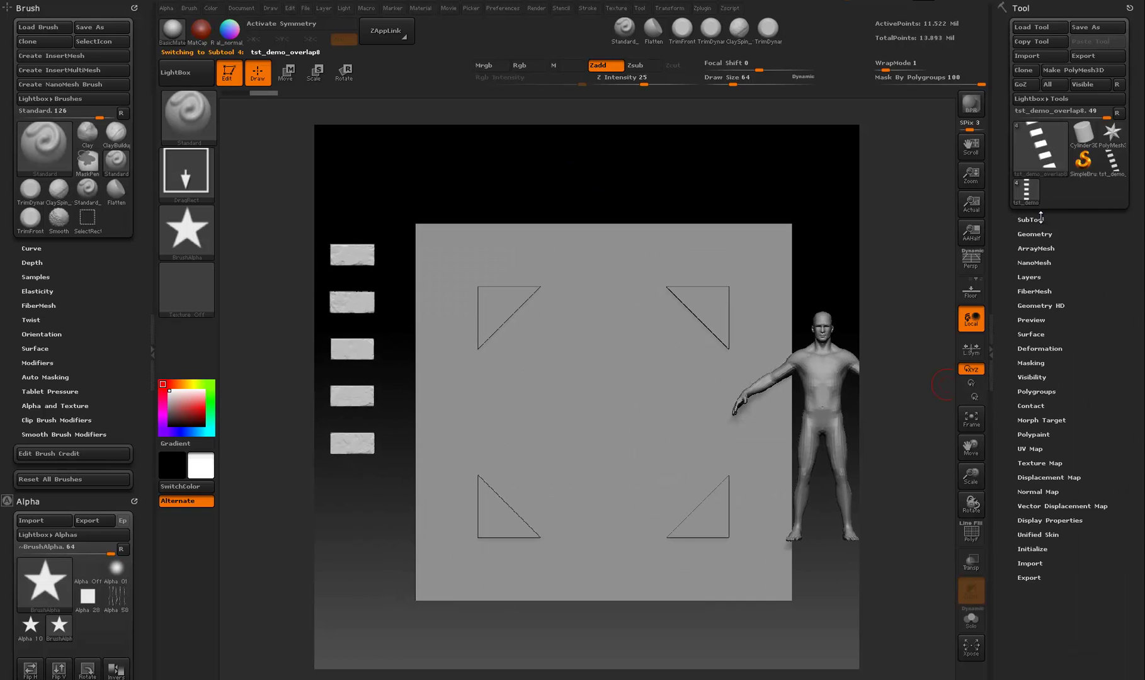
left_click(1036, 235)
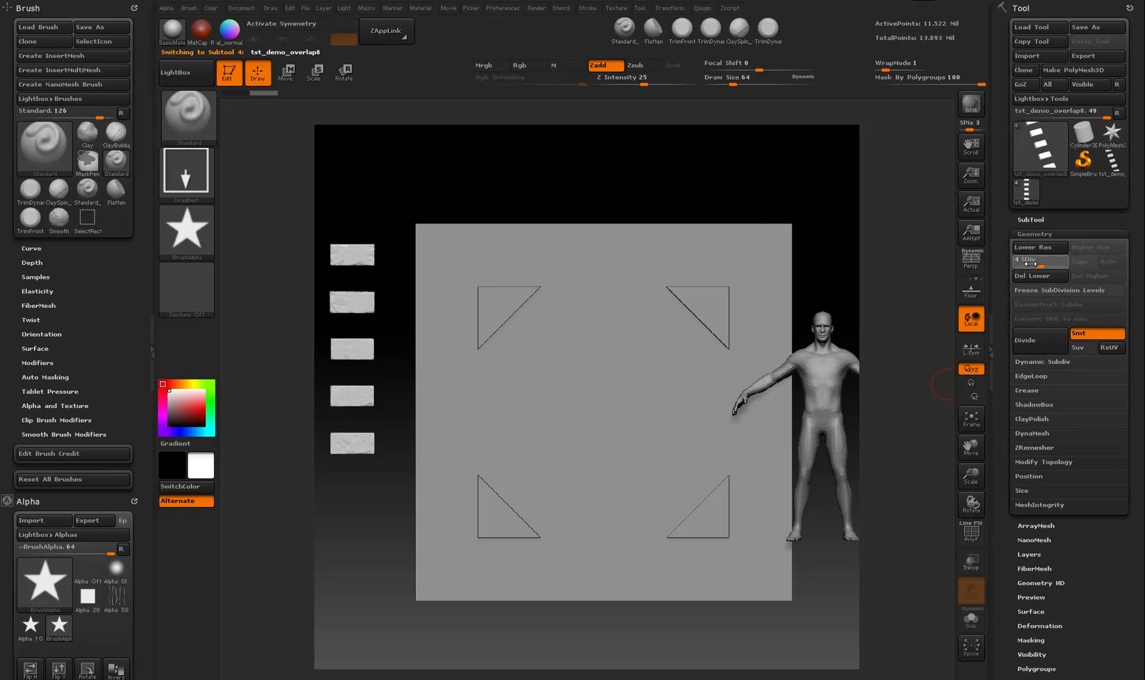
left_click(1040, 264)
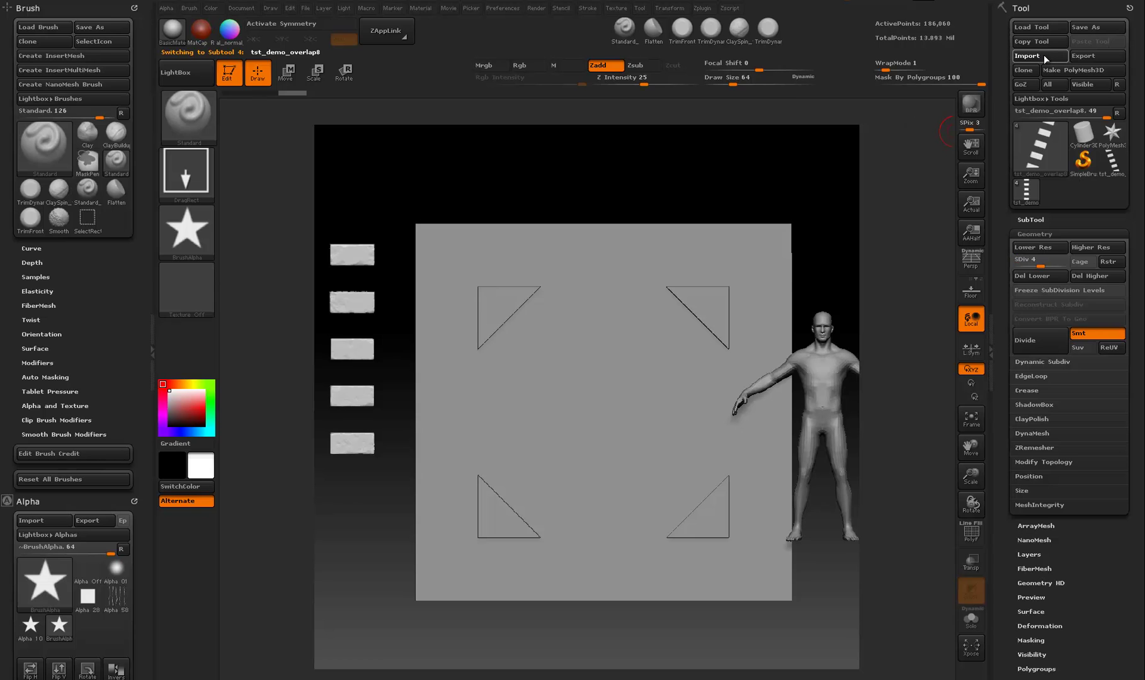
left_click(1044, 57)
left_click(227, 128)
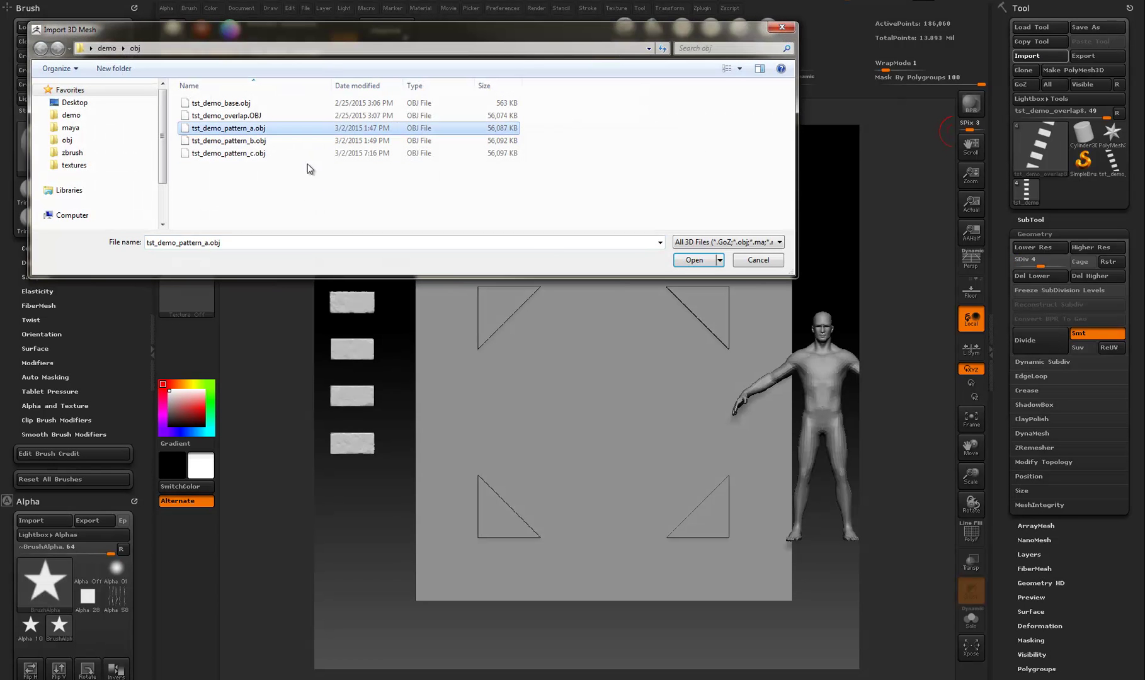
left_click(705, 264)
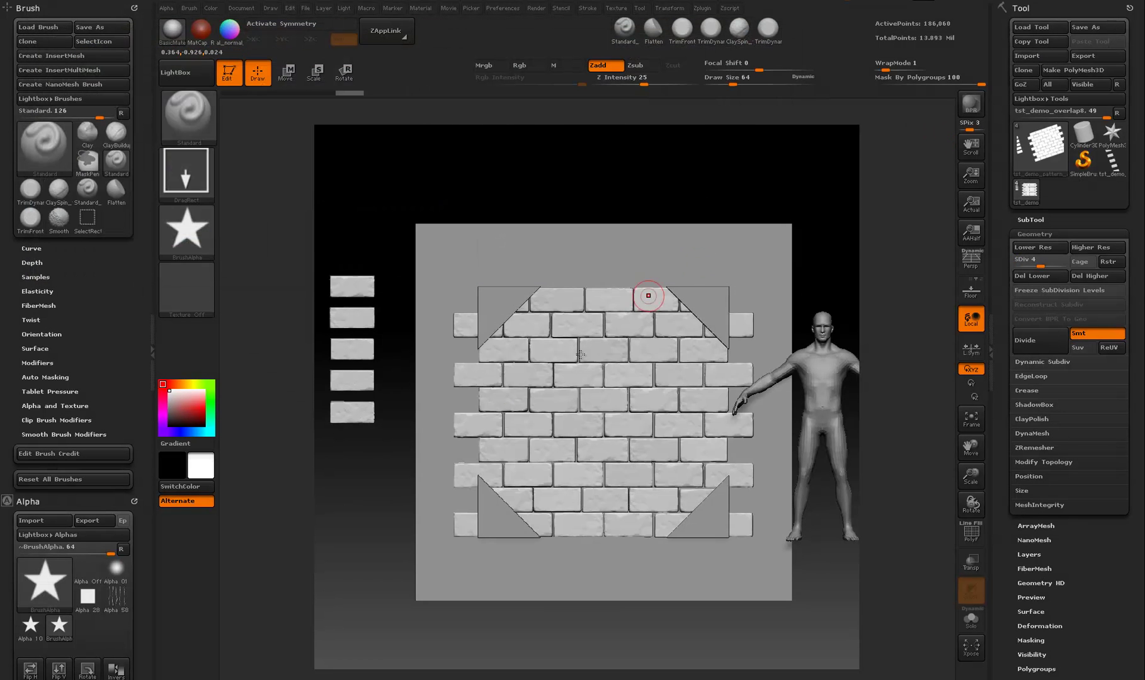
- At subdivision level 1 with the polyframe shown, hide the overlapping end bricks and auto-group the remaining bricks
left_click(1032, 291)
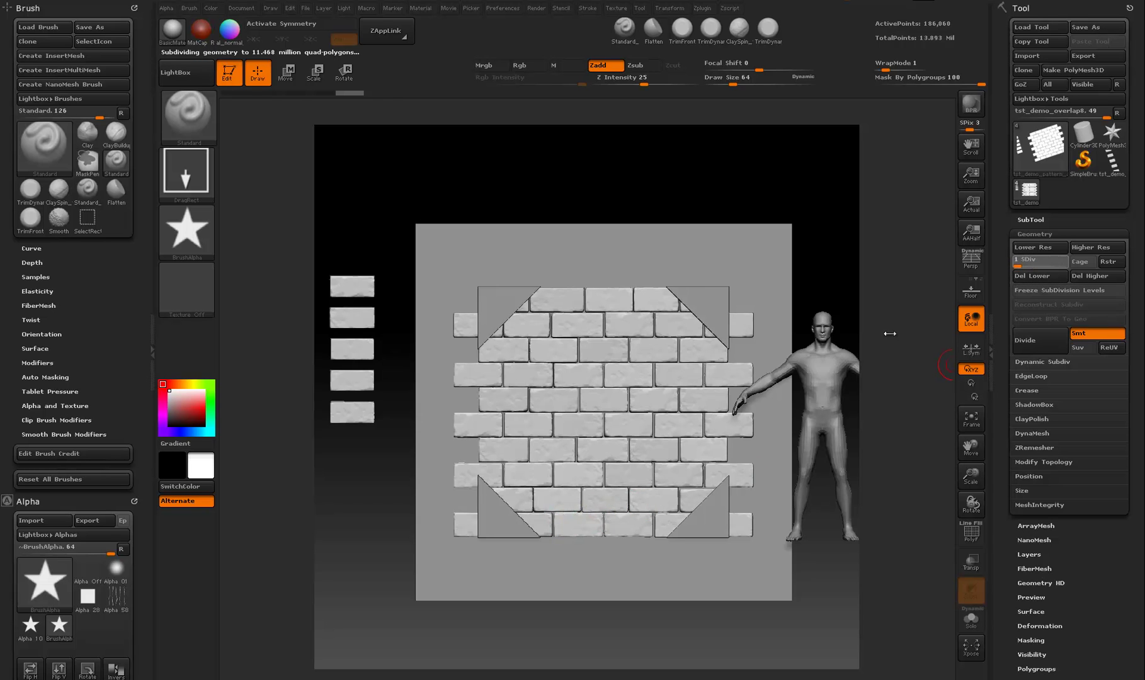
left_click_drag(895, 310, 860, 322, "alt")
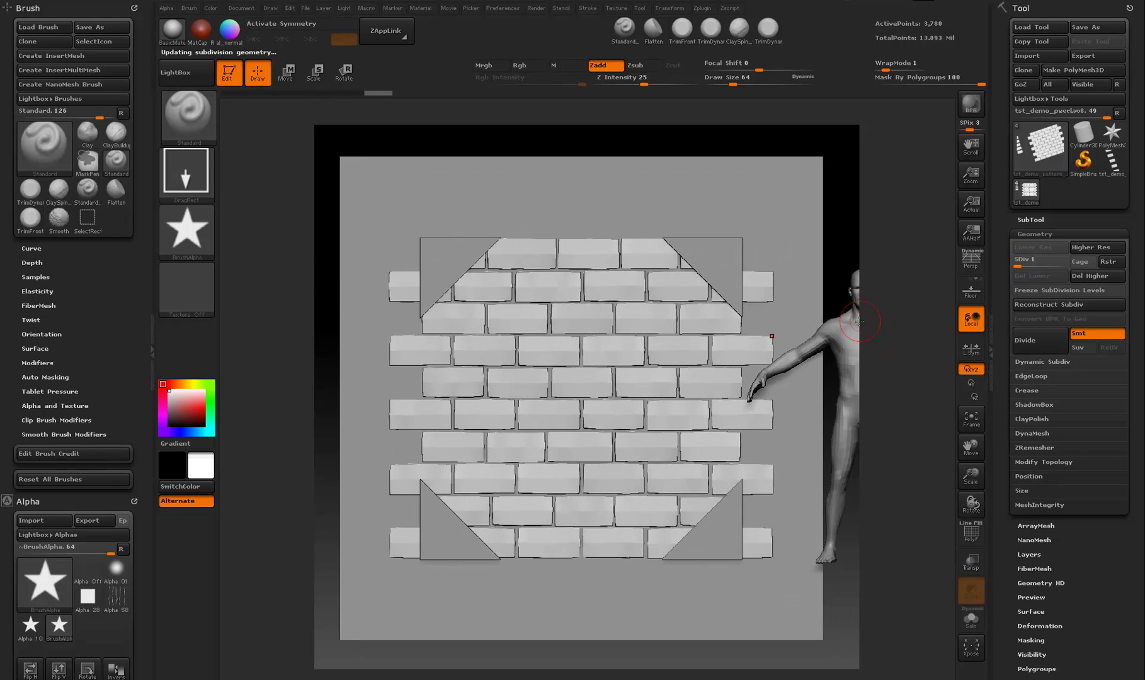
left_click(970, 534)
left_click_drag(1095, 563, 1070, 527)
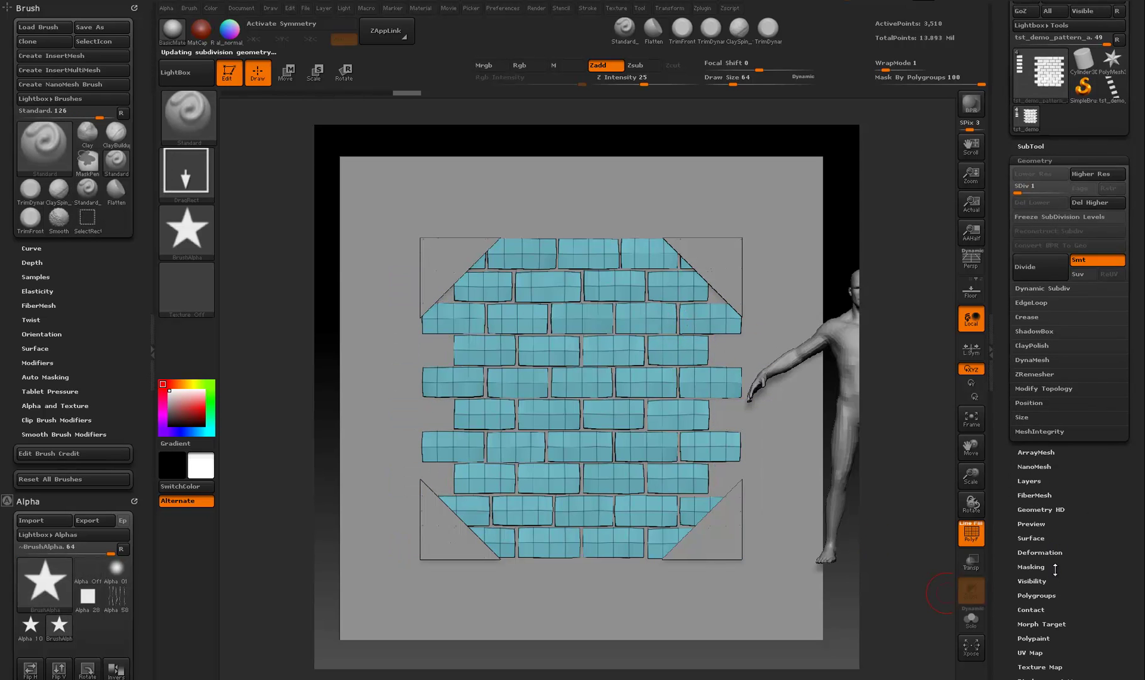
left_click(1051, 596)
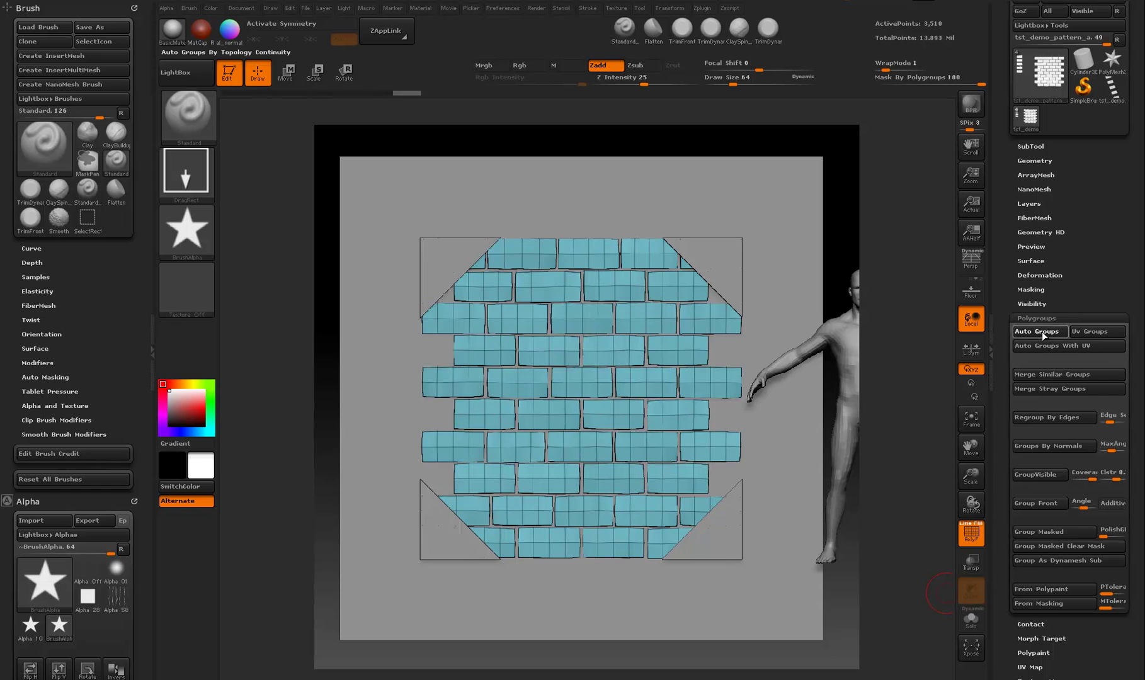
left_click(1027, 330)
left_click(1032, 318)
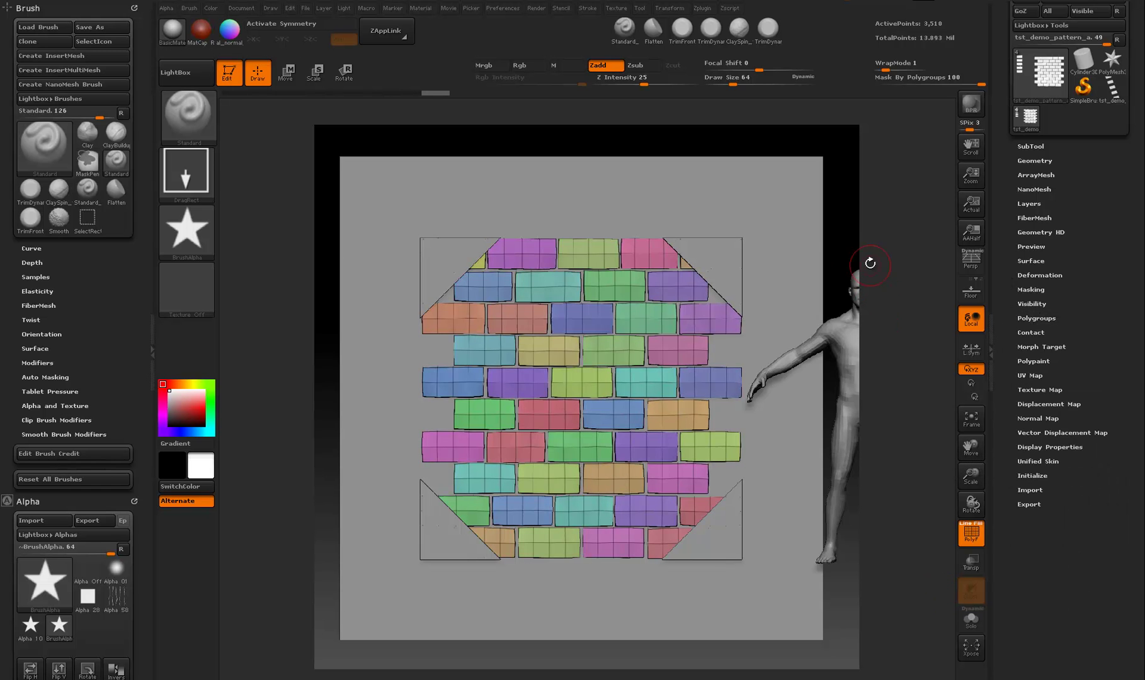
- Unhide all the bricks and raise the mesh to subdivision level 7 with the polyframe turned off
left_click(843, 236, "ctrl+shift")
mouse_move(1097, 227)
left_mouse_down()
mouse_move(1097, 266)
mouse_move(1035, 226)
left_mouse_up()
left_click(1035, 234)
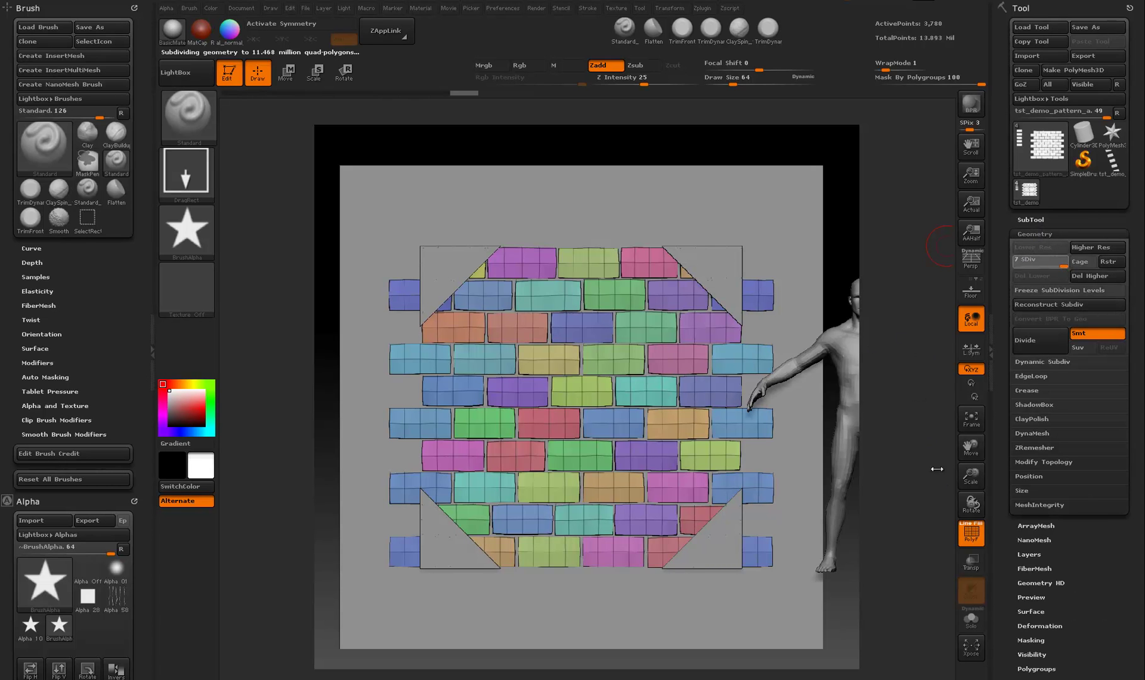
left_click(972, 531)
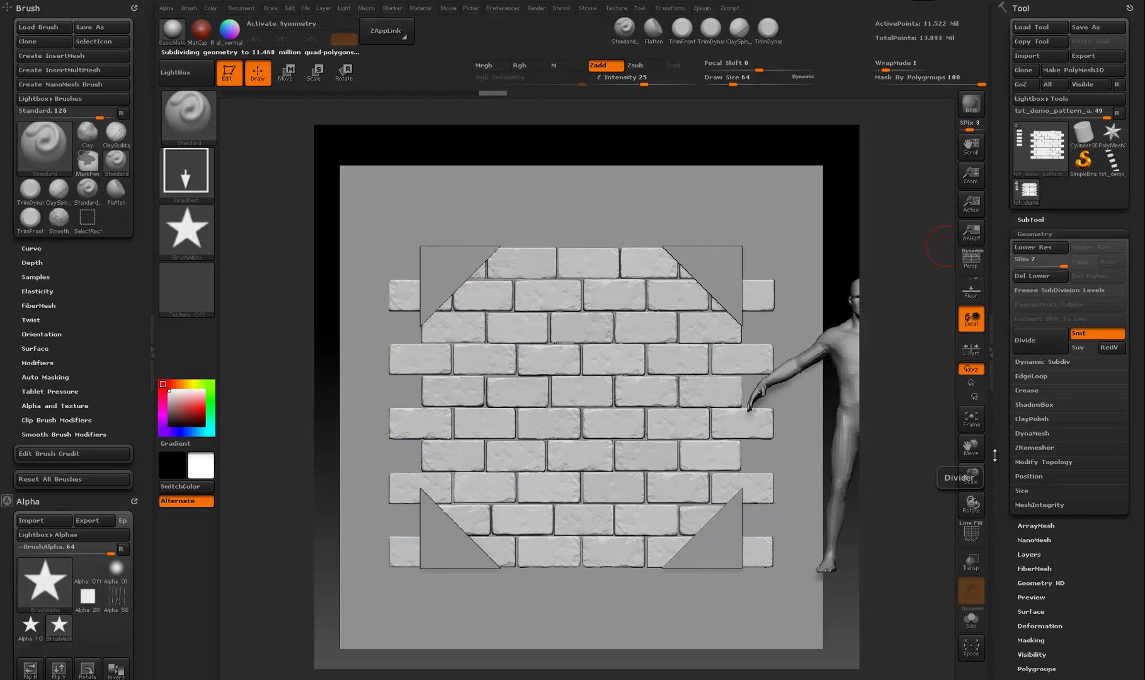
- Hide the sculpt_setup subtool and stamp the star alpha on several individual bricks and on the end bricks of the overlapping rows
left_click(1031, 220)
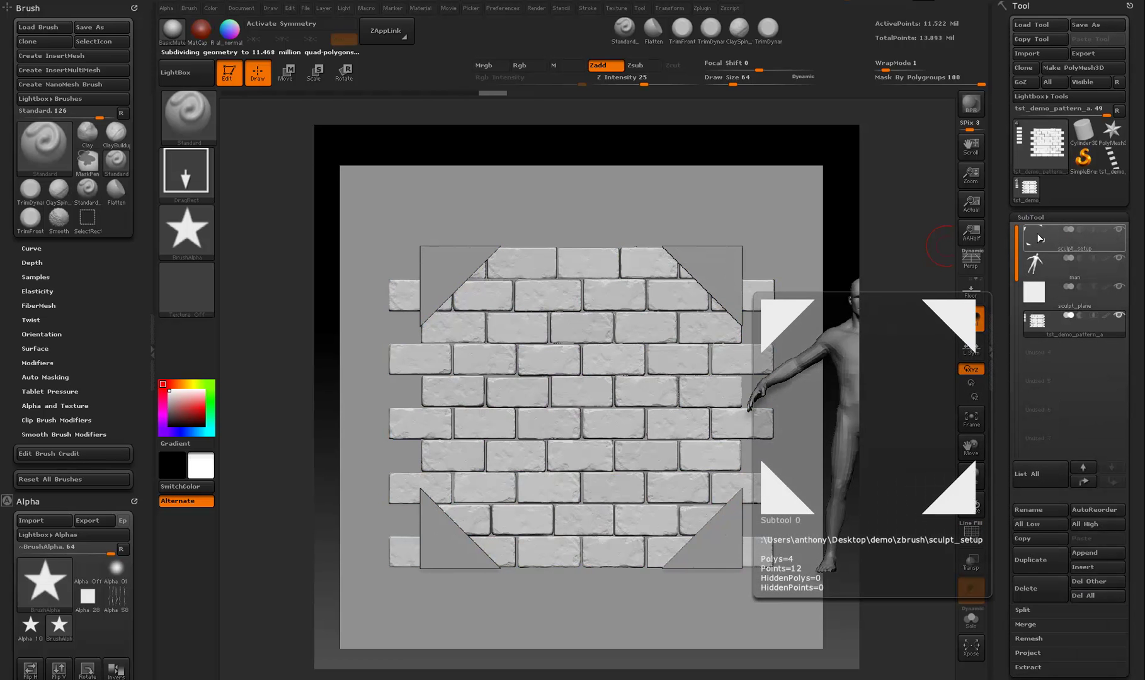
left_click(1119, 230)
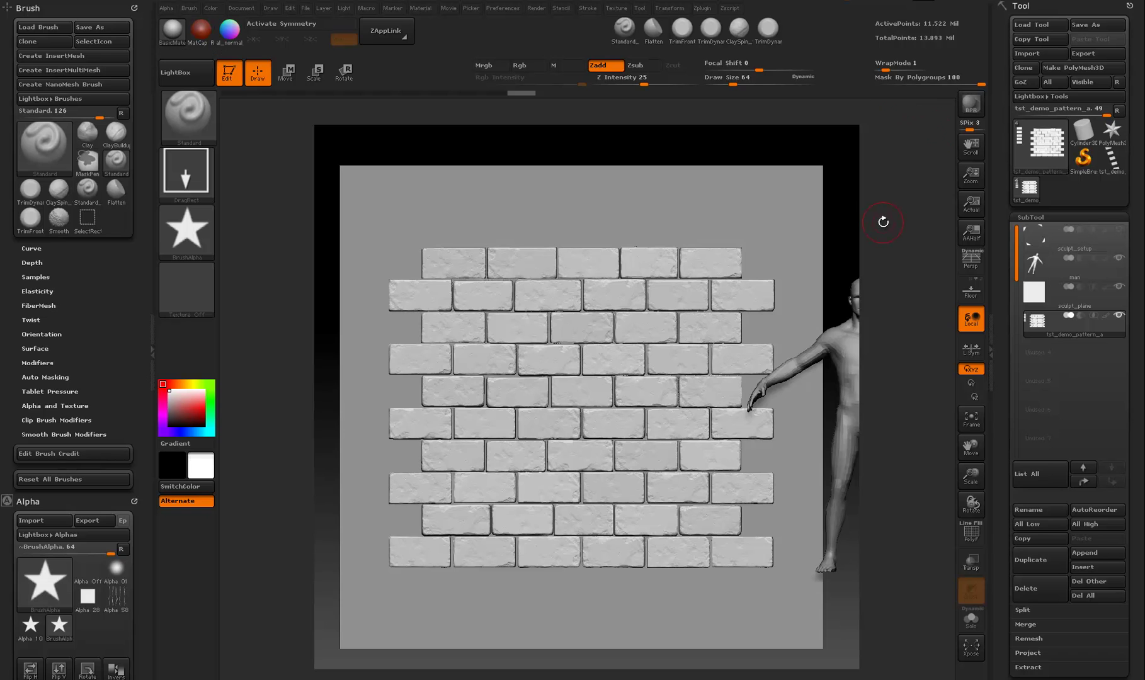
left_click_drag(448, 263, 561, 247)
left_click_drag(552, 297, 579, 307)
left_click_drag(422, 299, 386, 294)
left_click_drag(420, 360, 386, 361)
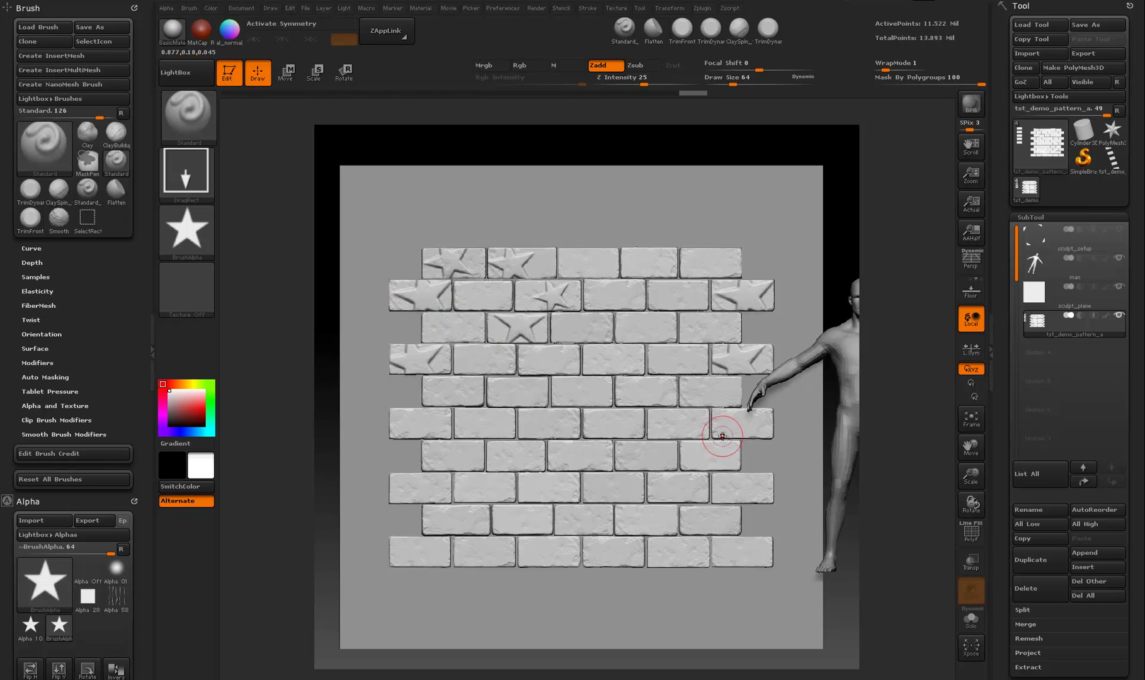
left_click_drag(744, 423, 793, 414)
left_click_drag(415, 488, 463, 475)
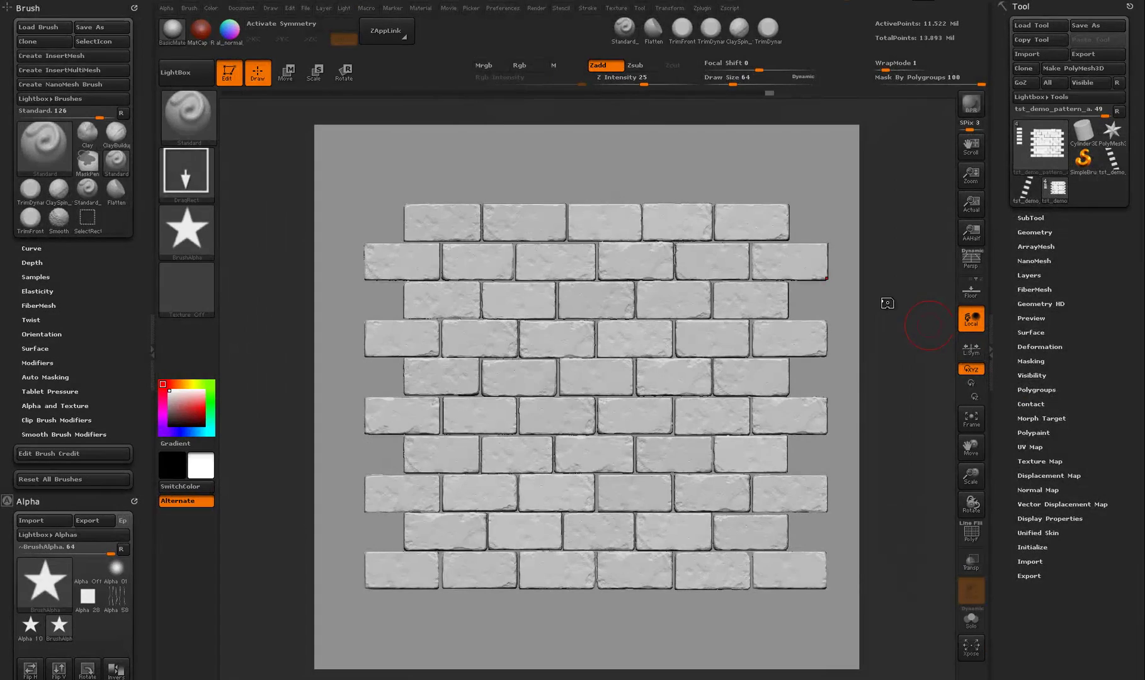
- Import tst_demo_pattern_b.obj onto the sculpted bricks at subdivision level 4 and raise the mesh back to level 7
mouse_move(888, 303)
left_mouse_down()
mouse_move(900, 317)
mouse_move(884, 302)
left_mouse_up()
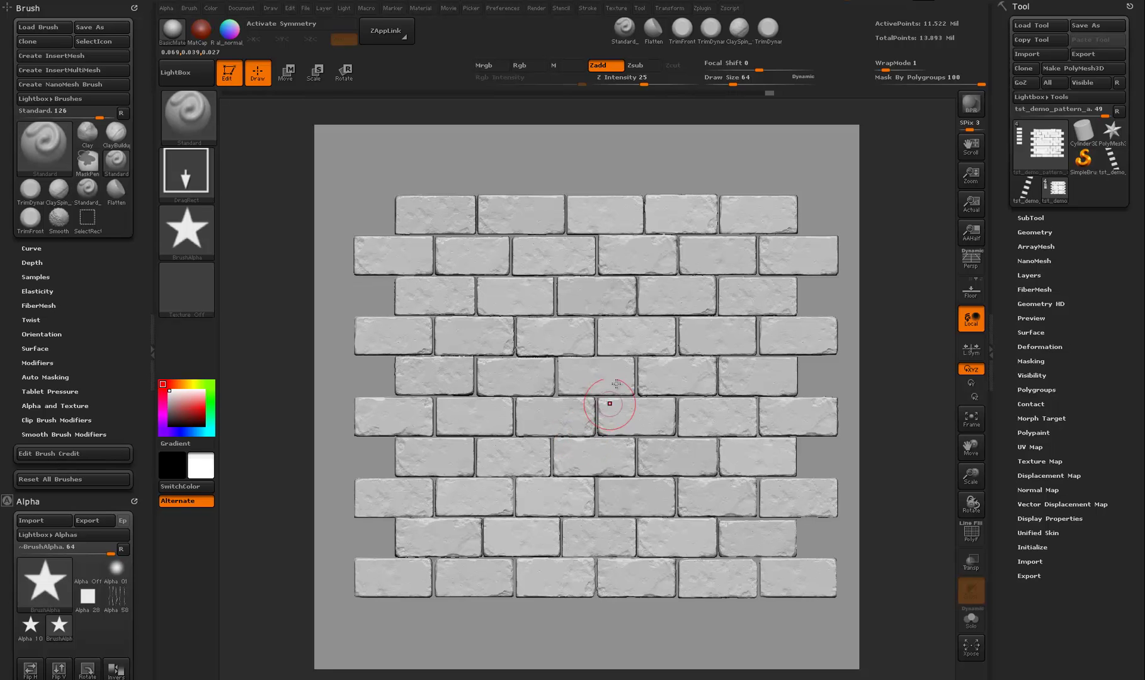
left_click(1036, 233)
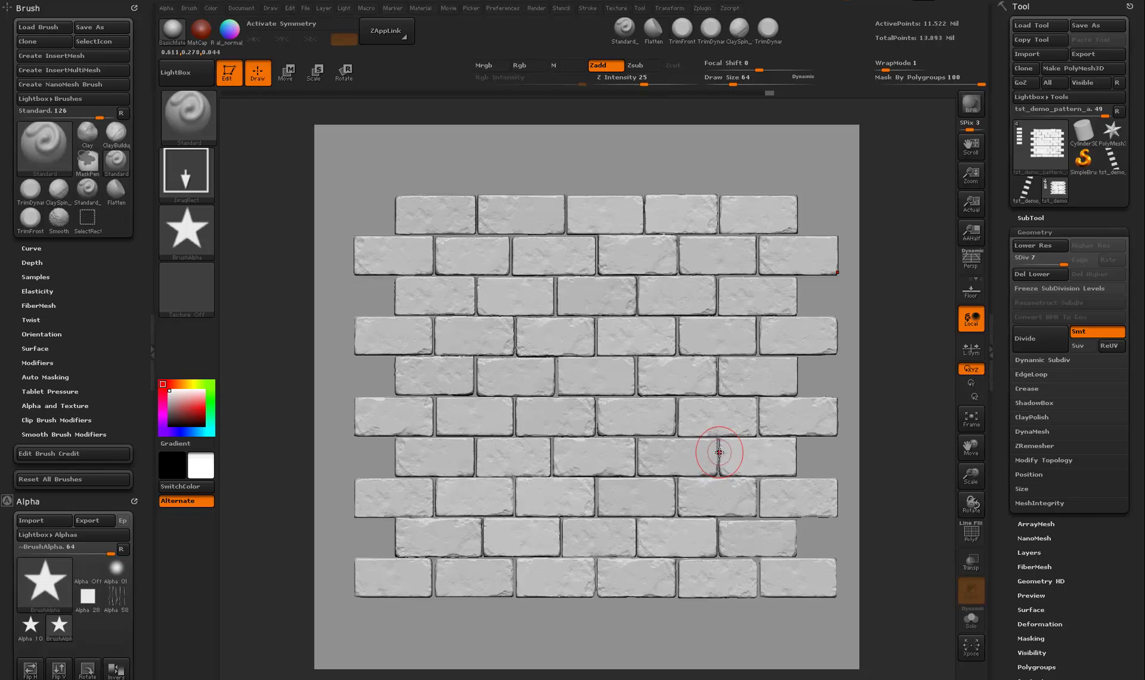
left_click_drag(1059, 266, 1042, 263)
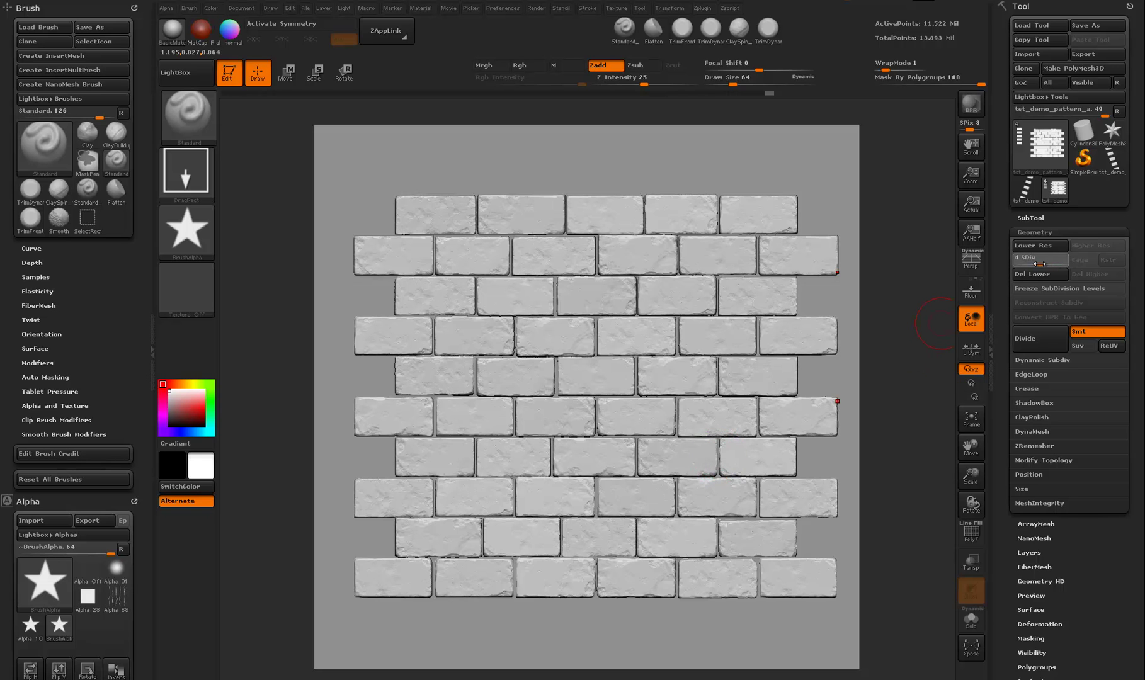
left_click(1041, 55)
left_click(264, 140)
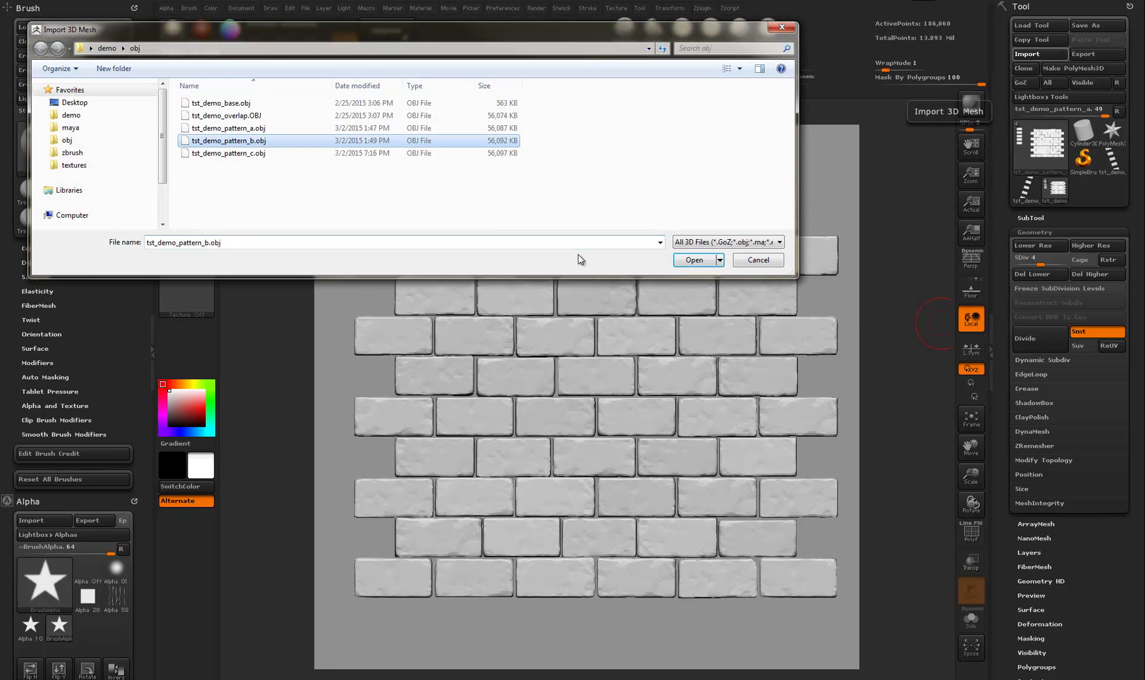
left_click(695, 260)
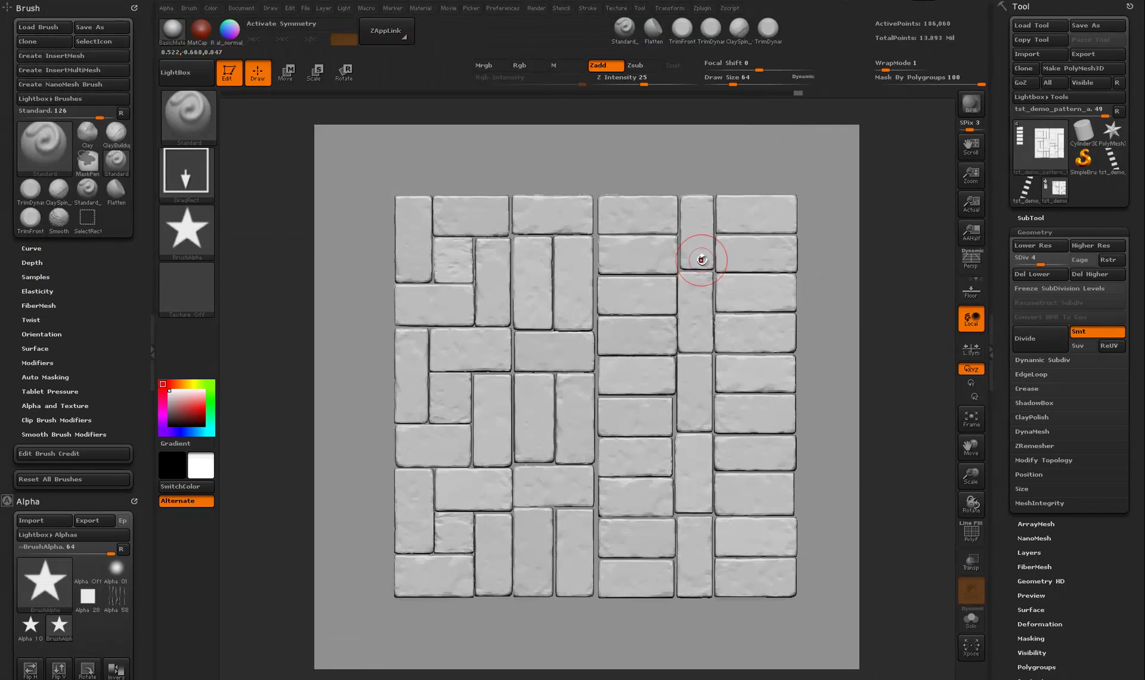
left_click_drag(1073, 263, 1068, 261)
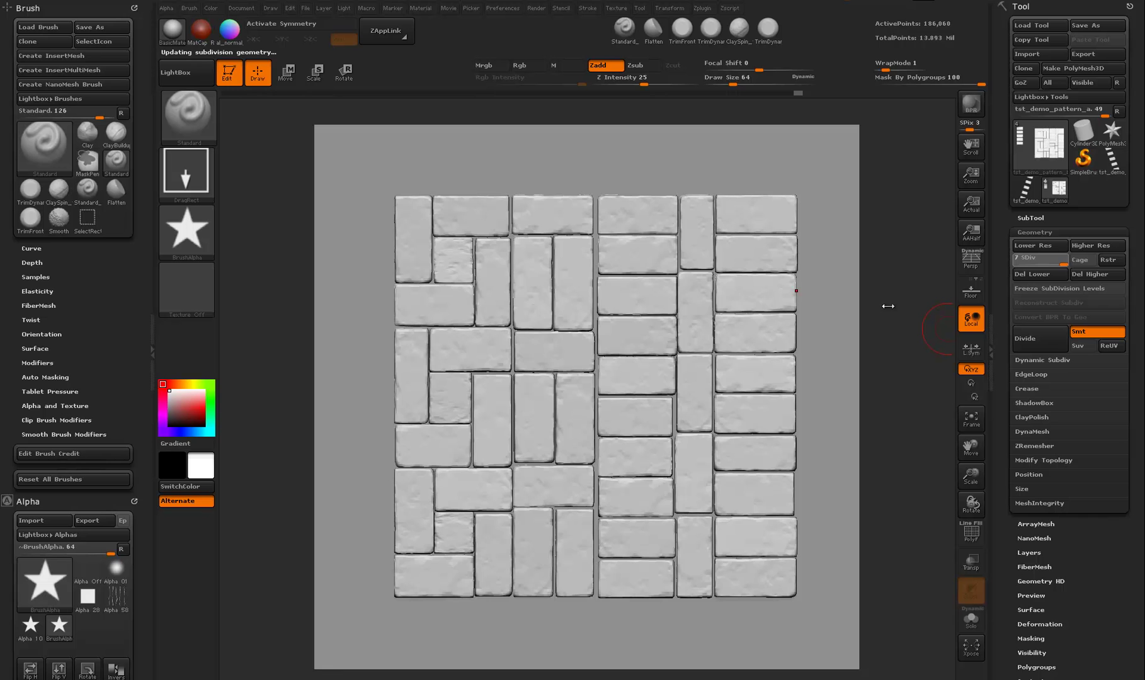
- Lower the bricks to subdivision level 4 and import tst_demo_pattern_c.obj onto them
left_click_drag(887, 299, 898, 346, "alt")
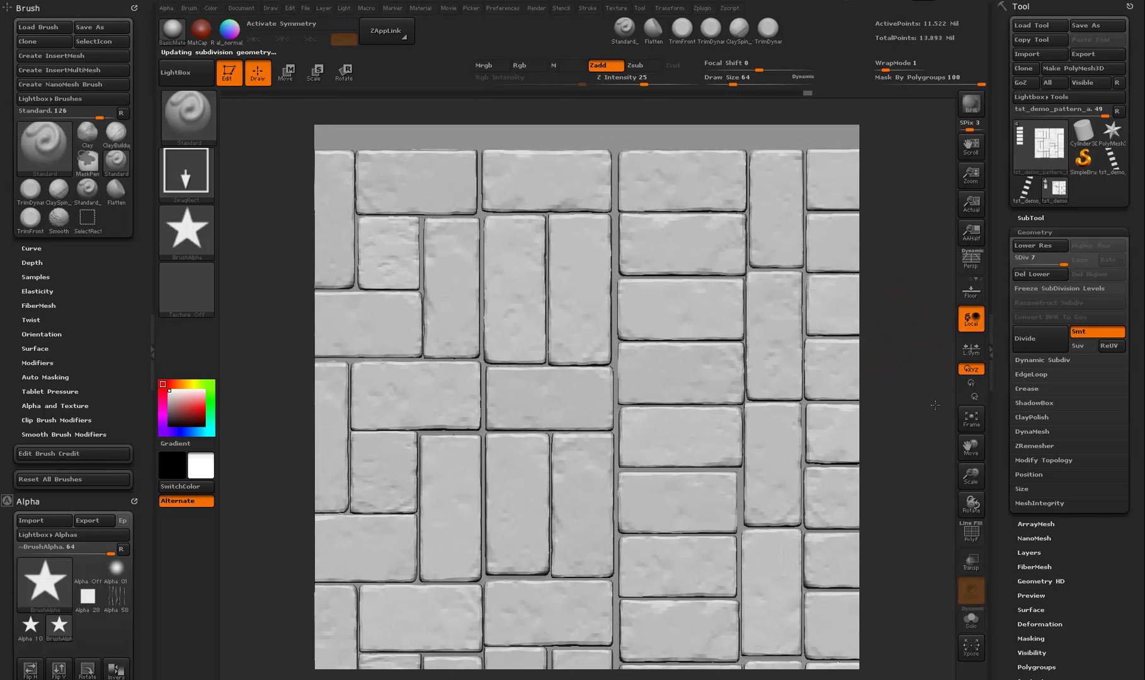
left_click_drag(894, 245, 918, 228, "alt")
left_click_drag(924, 325, 809, 336, "alt")
key("f")
left_click(1040, 264)
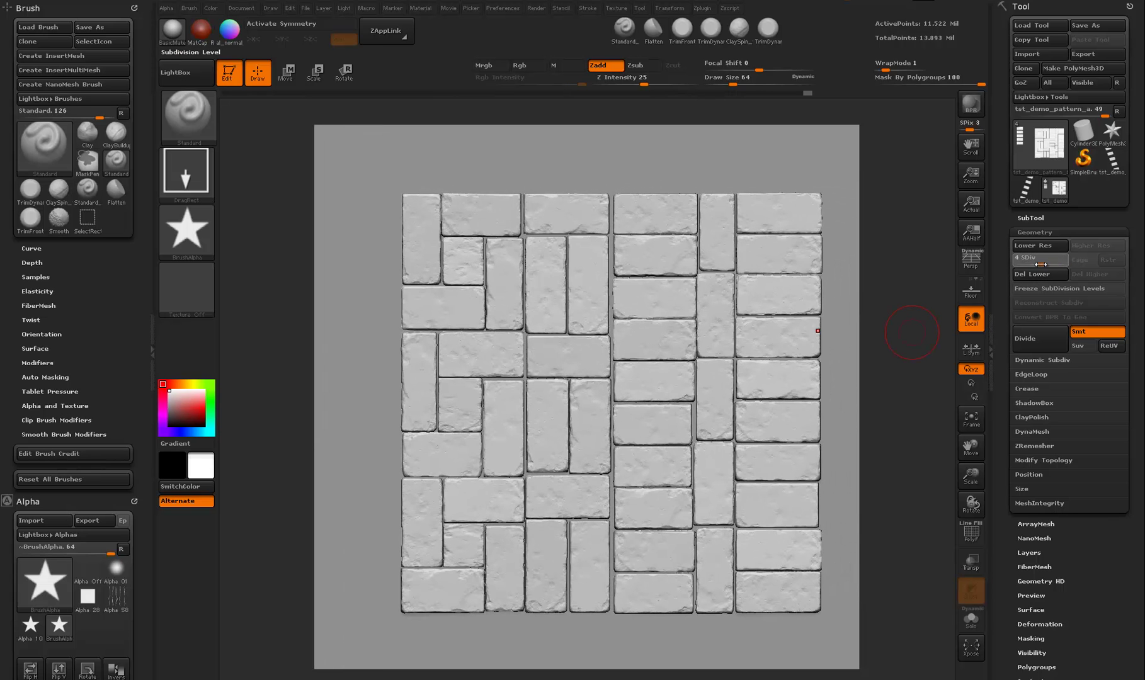
left_click(1049, 232)
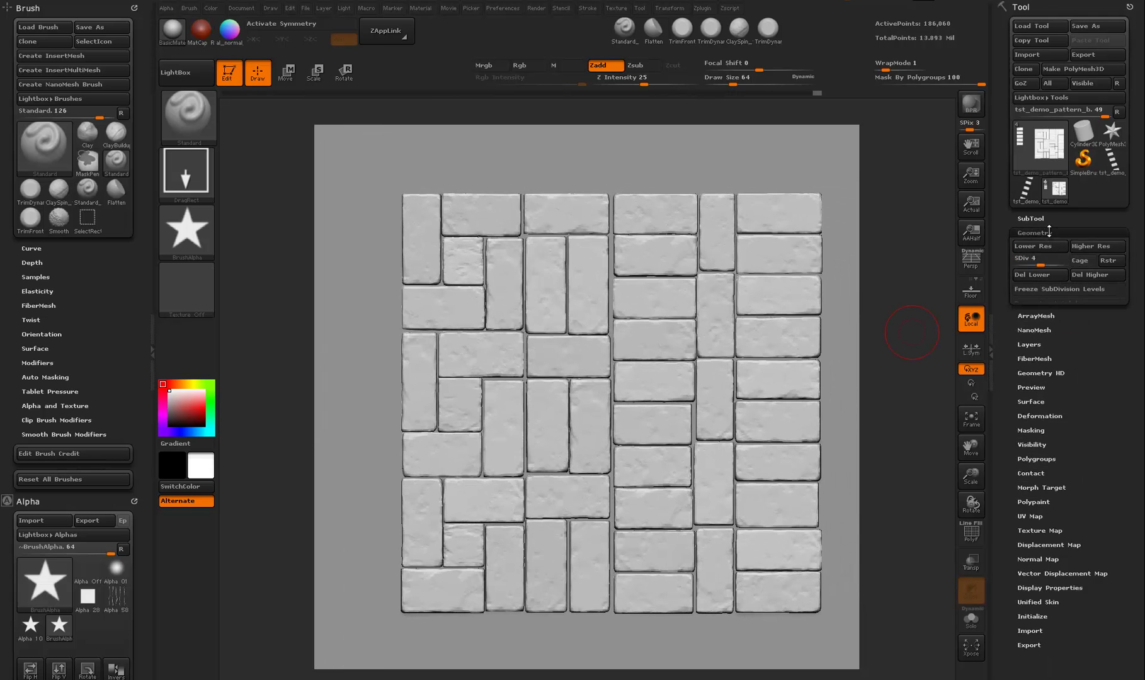
left_click(1040, 56)
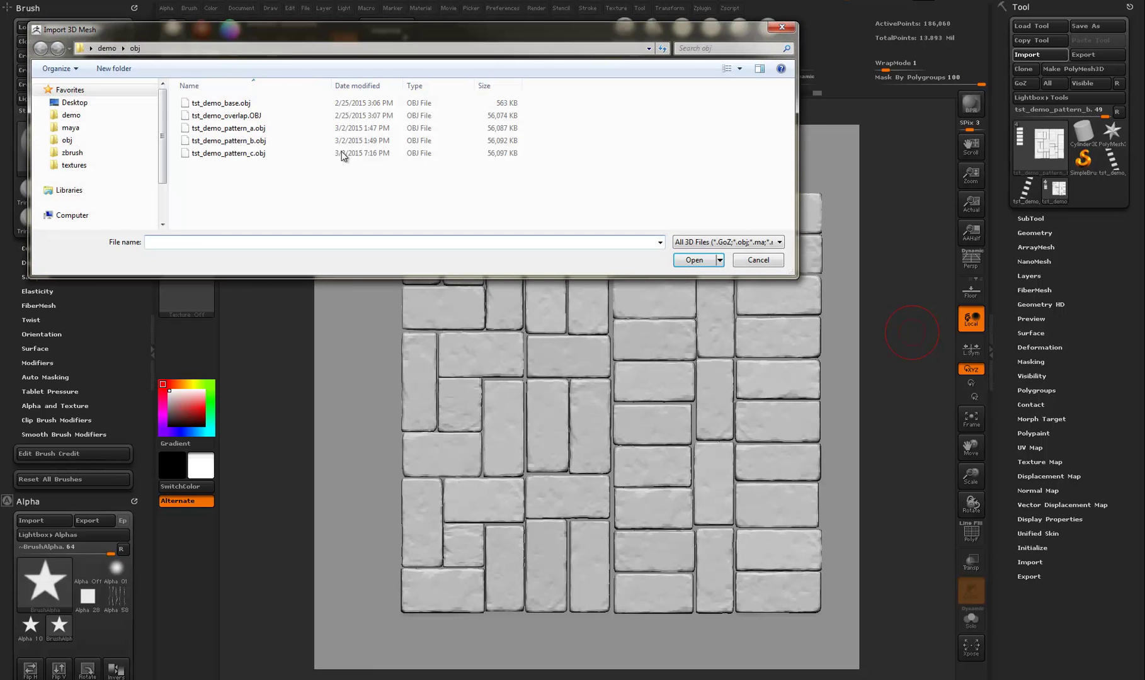
left_click(265, 141)
left_click(690, 257)
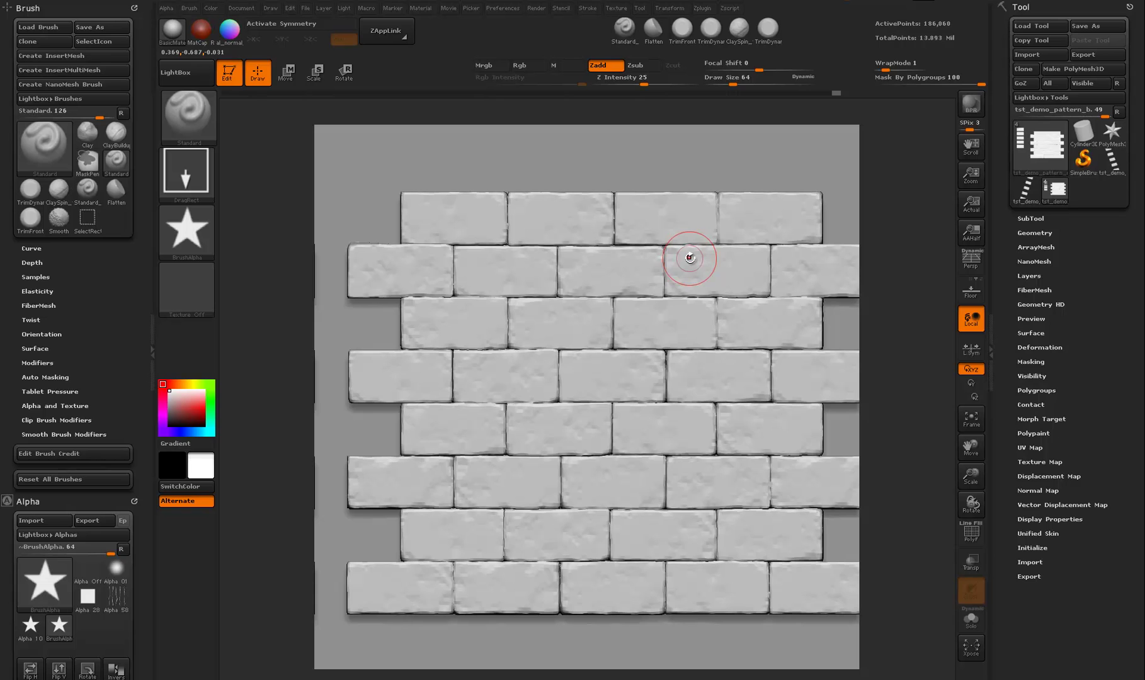
- Raise the newly imported brick pattern back to subdivision level 7
left_click(1034, 233)
key("ctrl+d")
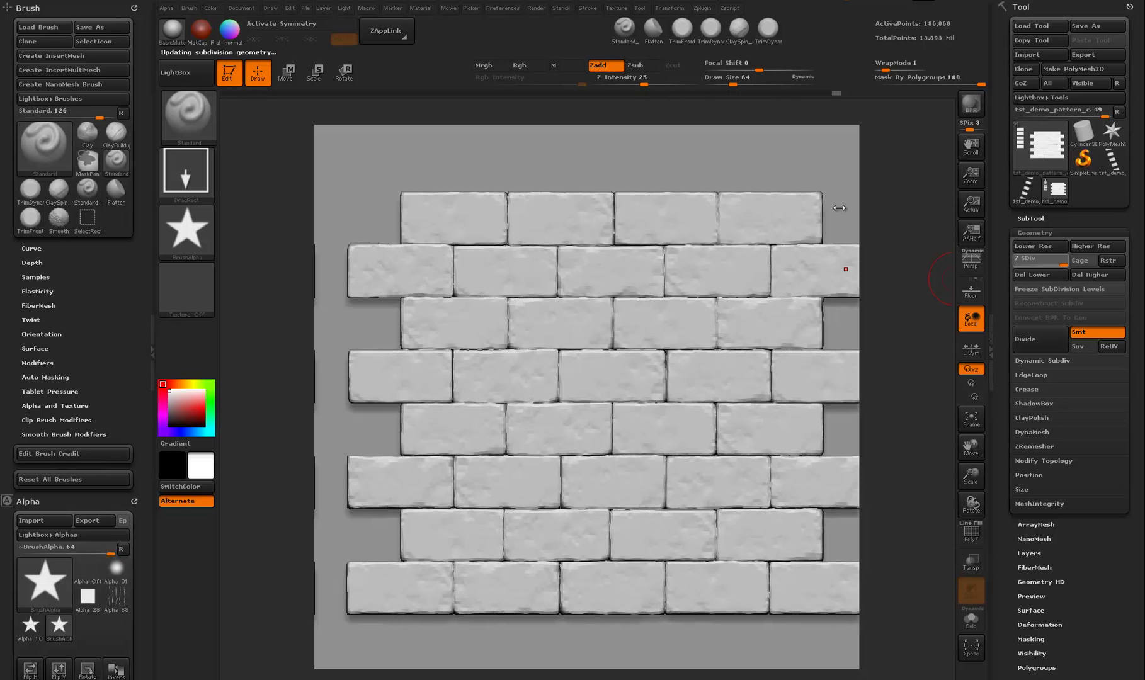
left_click_drag(841, 208, 891, 211, "alt")
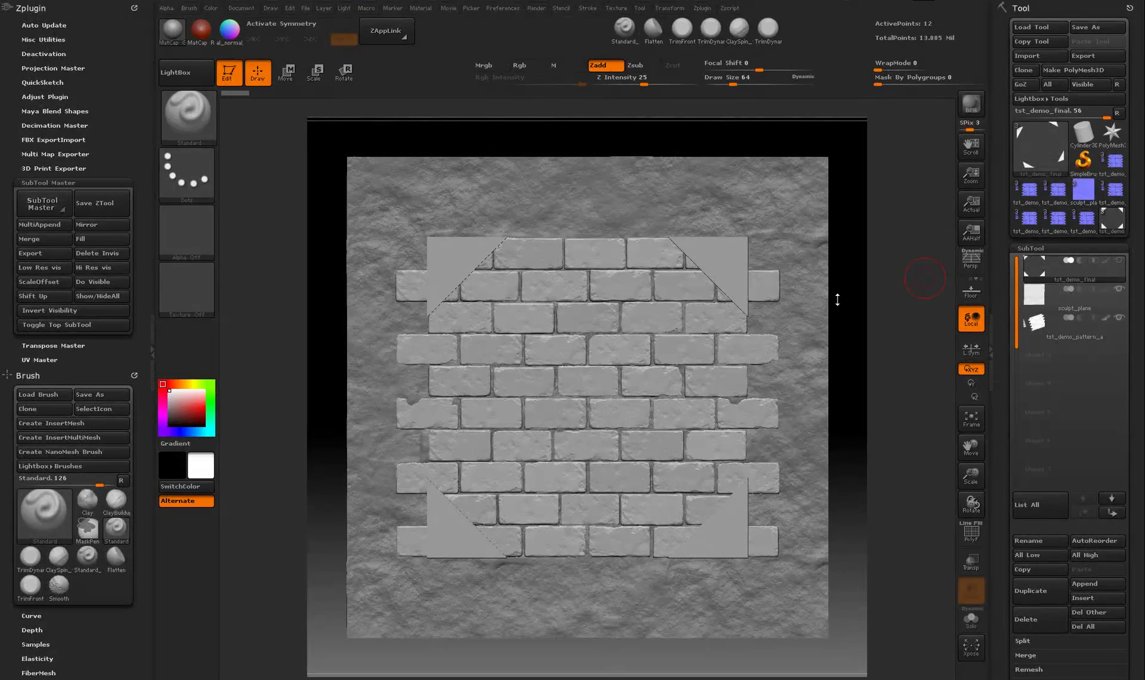
- Select the tst_demo_pattern_a subtool in the final scene, choose the normal-map material and fill the subtools with it using SubTool Master's Material option
mouse_move(837, 299)
left_mouse_down()
mouse_move(825, 297)
mouse_move(857, 291)
mouse_move(848, 298)
left_mouse_up()
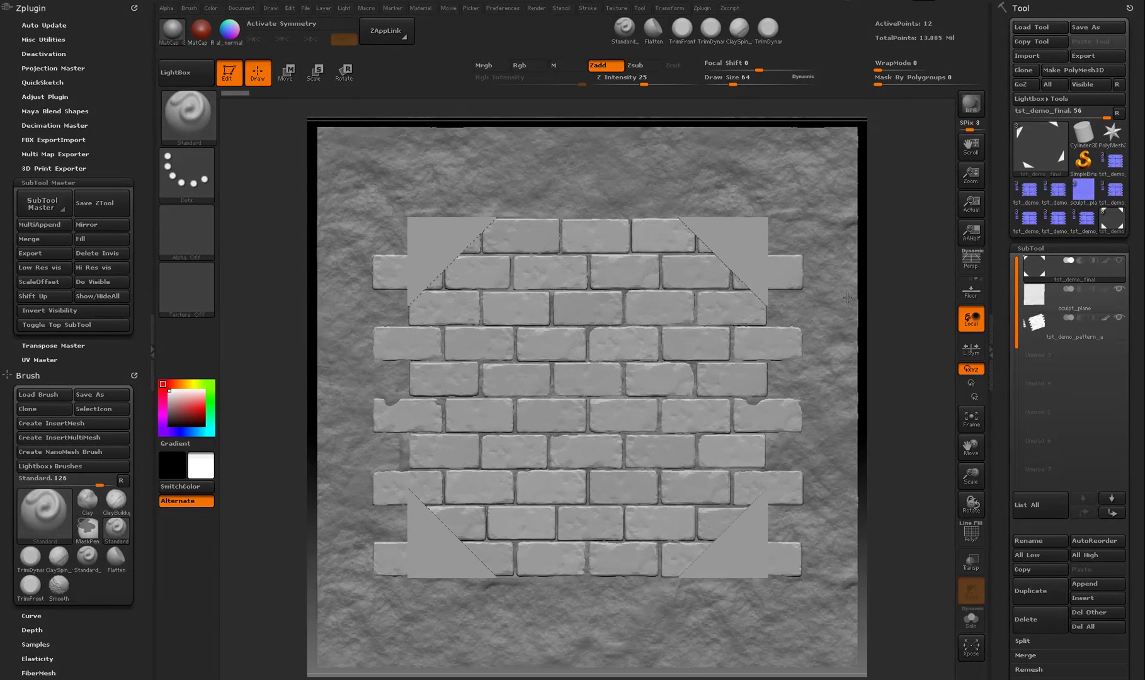
left_click(246, 8)
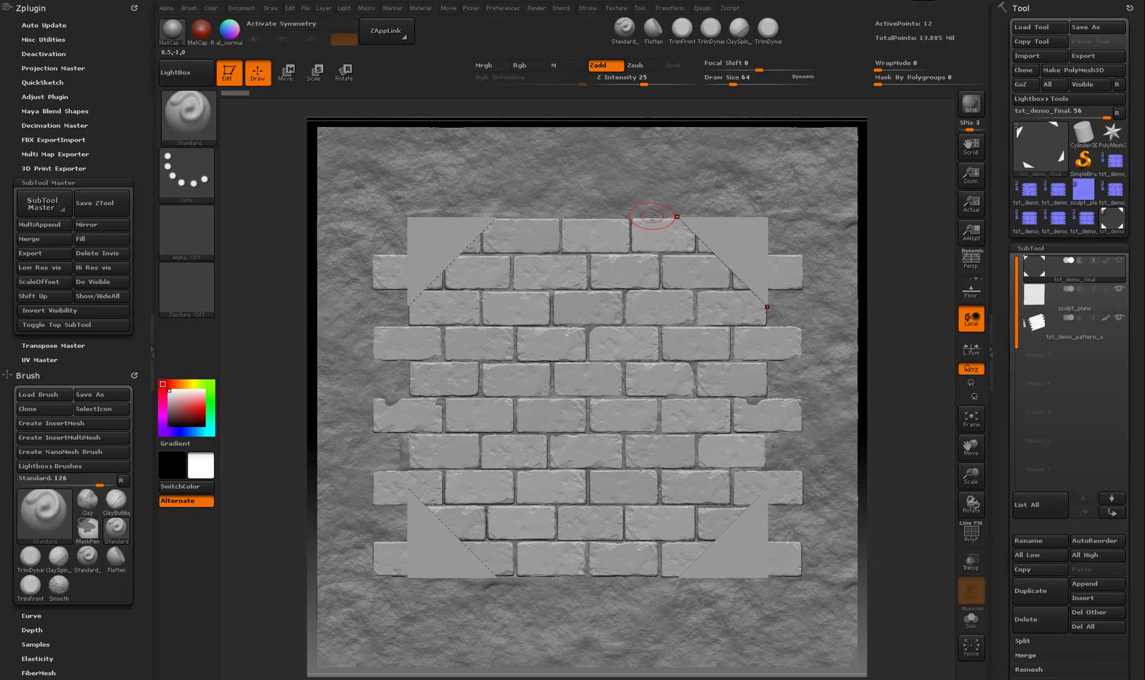
key("f")
key("f")
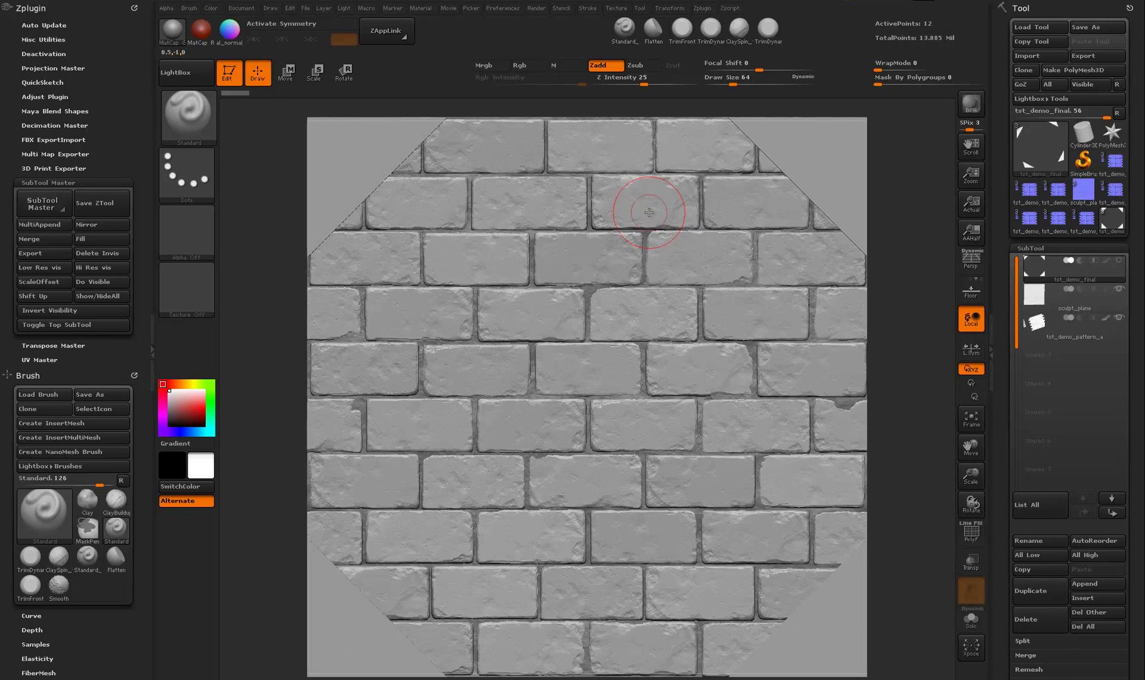
left_click(1046, 331)
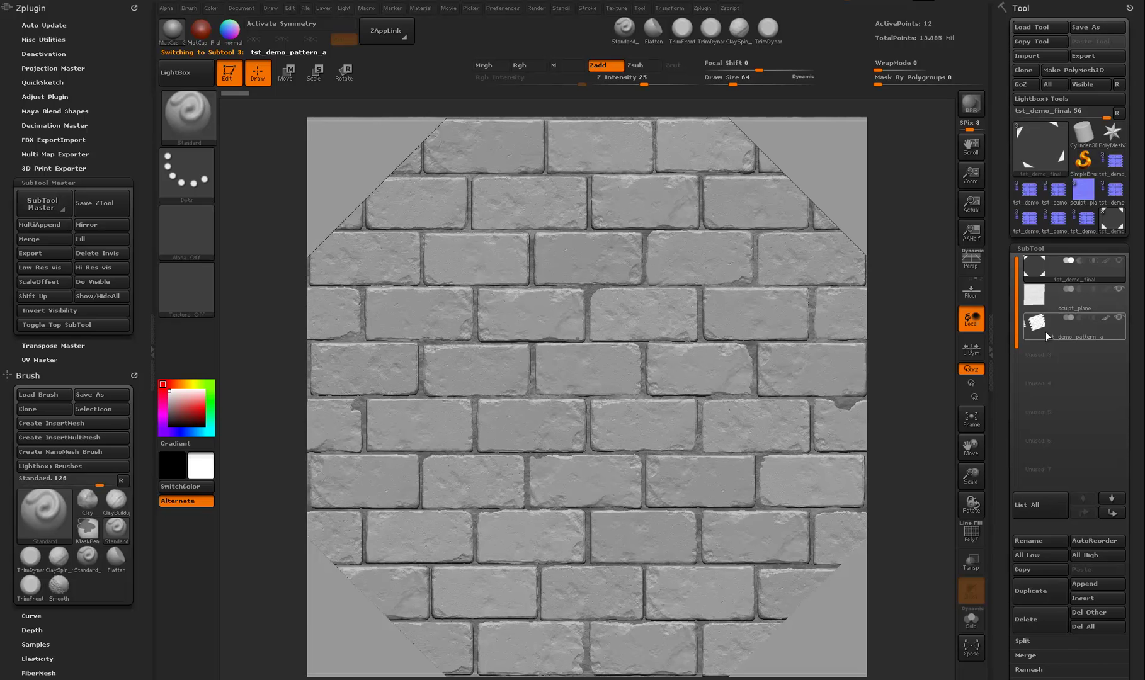
left_click(238, 33)
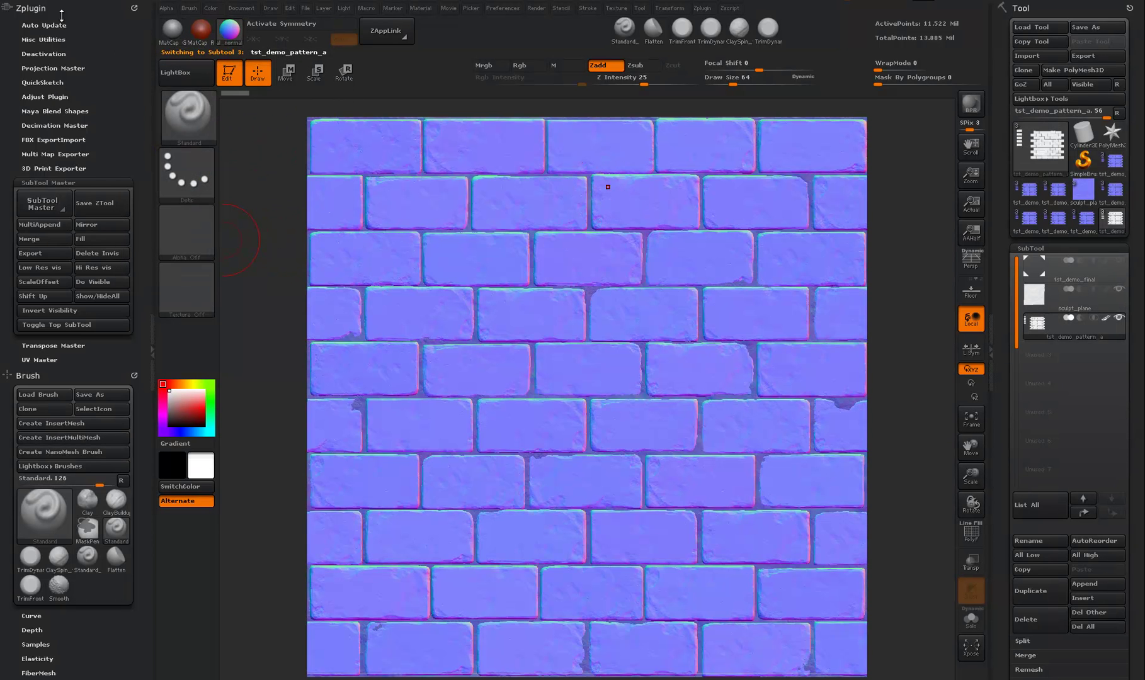
left_click(96, 237)
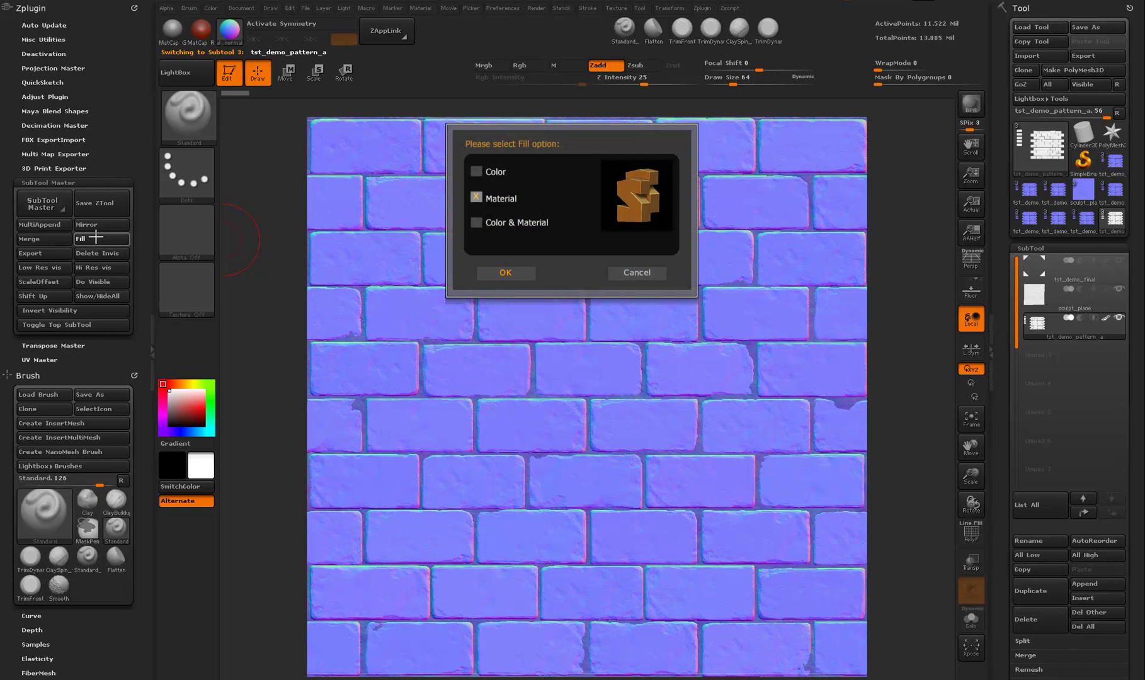
left_click(507, 272)
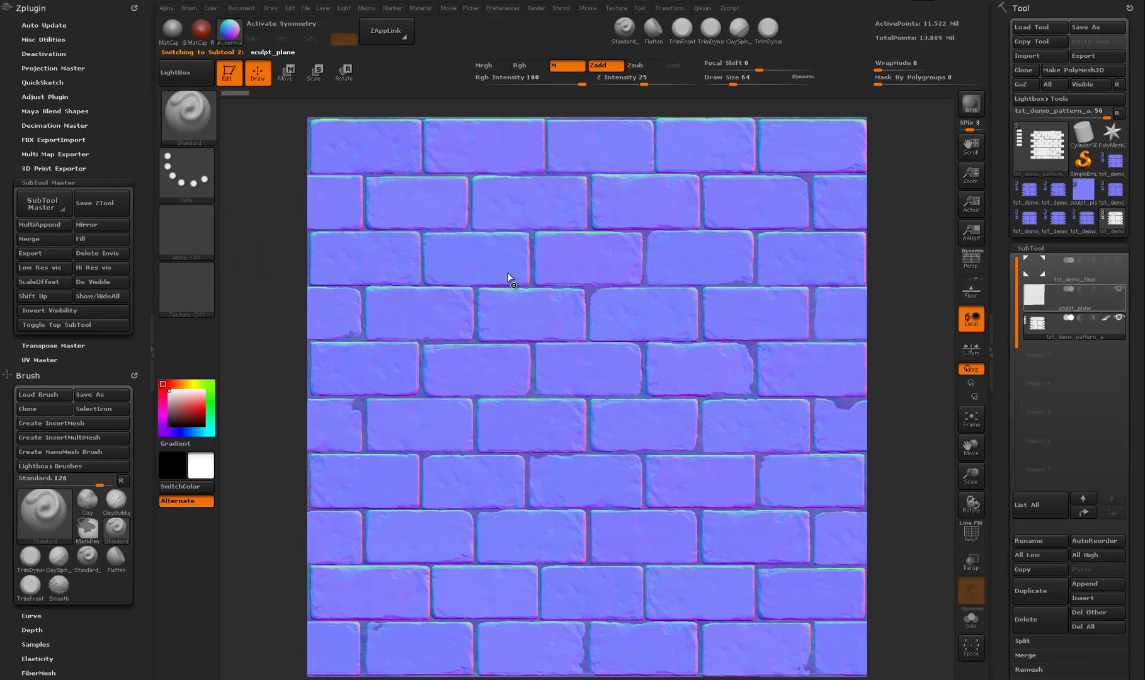
left_click(508, 277, "alt")
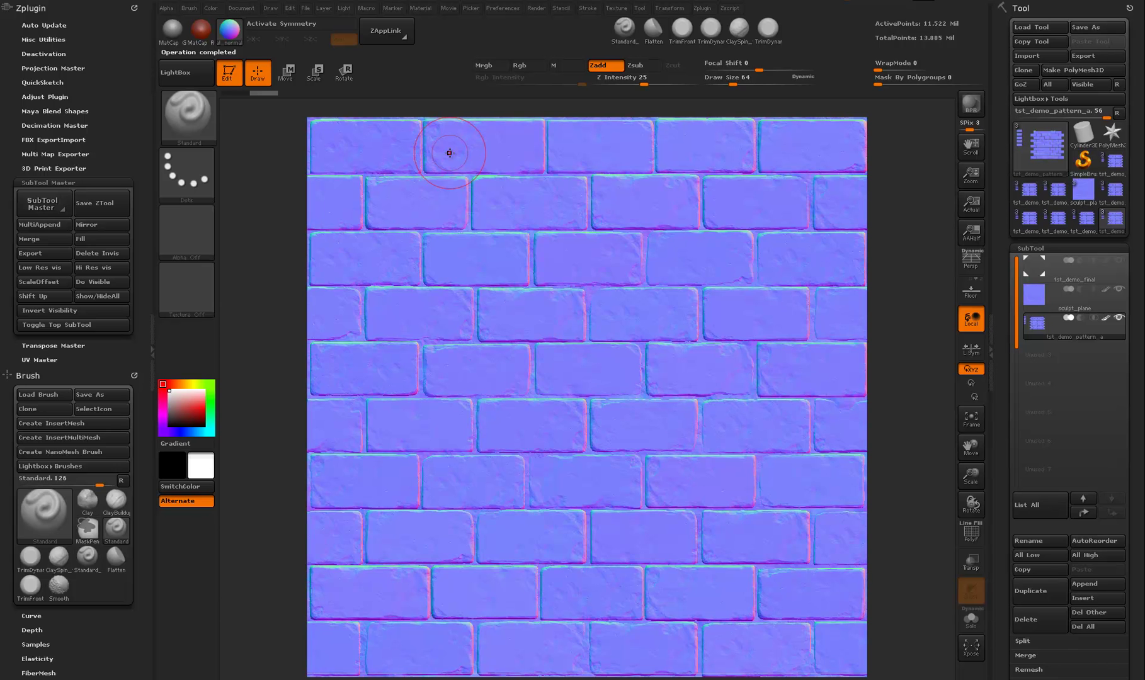
left_click_drag(892, 394, 899, 334, "alt")
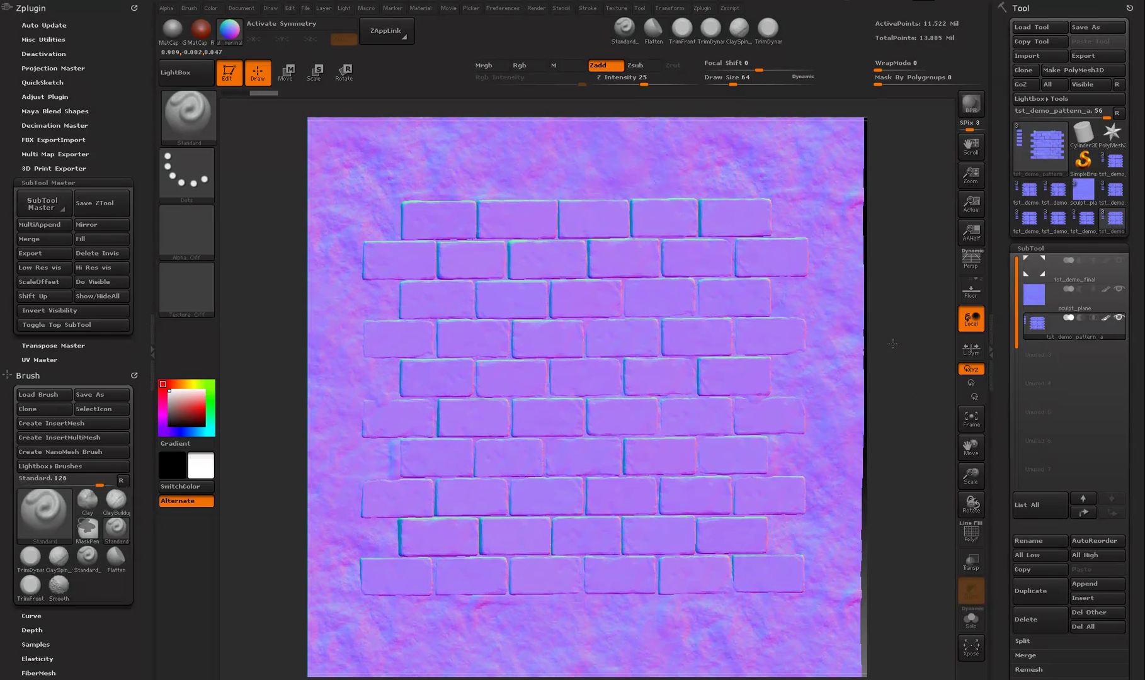